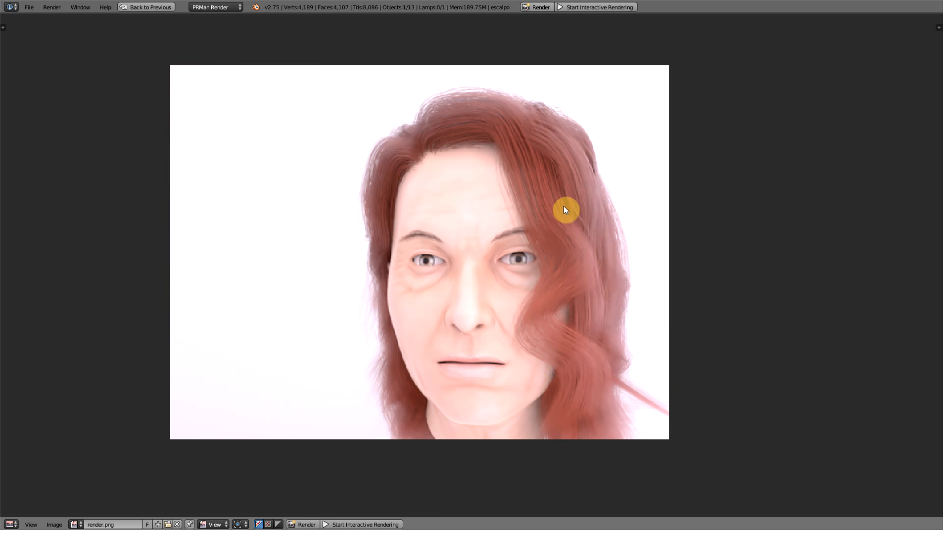
- Leave the maximised render and examine the long-haired head in the viewport and in its rendered image
{"action": "key", "text": "Escape"}
{"action": "scroll", "coordinate": [452, 406], "scroll_direction": "down", "scroll_amount": 4}
{"action": "mouse_move", "coordinate": [223, 380]}
{"action": "middle_mouse_down"}
{"action": "mouse_move", "coordinate": [330, 382]}
{"action": "mouse_move", "coordinate": [199, 430]}
{"action": "mouse_move", "coordinate": [294, 368]}
{"action": "mouse_move", "coordinate": [290, 377]}
{"action": "mouse_move", "coordinate": [277, 349]}
{"action": "mouse_move", "coordinate": [254, 369]}
{"action": "mouse_move", "coordinate": [135, 398]}
{"action": "mouse_move", "coordinate": [300, 399]}
{"action": "mouse_move", "coordinate": [206, 376]}
{"action": "middle_mouse_up"}
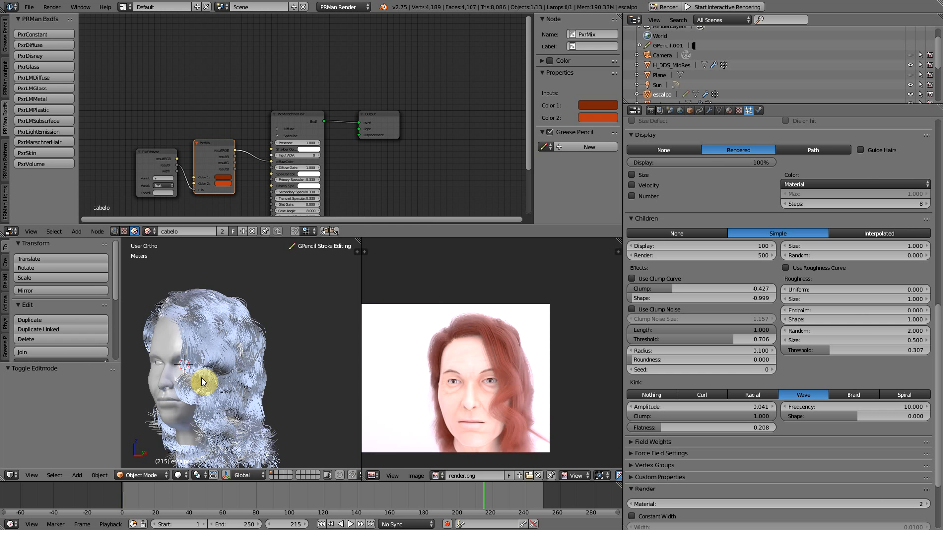
{"action": "scroll", "coordinate": [490, 358], "scroll_direction": "up", "scroll_amount": 3}
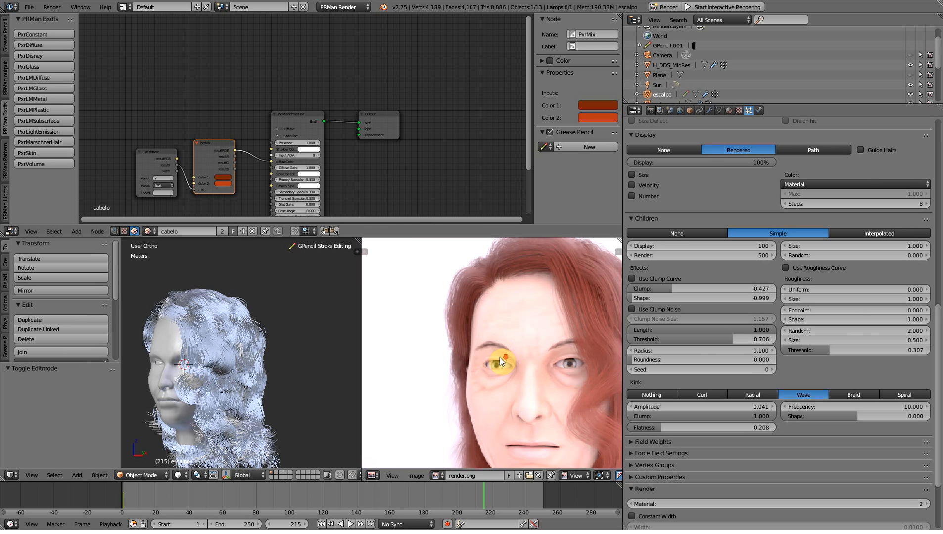
{"action": "scroll", "coordinate": [502, 354], "scroll_direction": "down", "scroll_amount": 3}
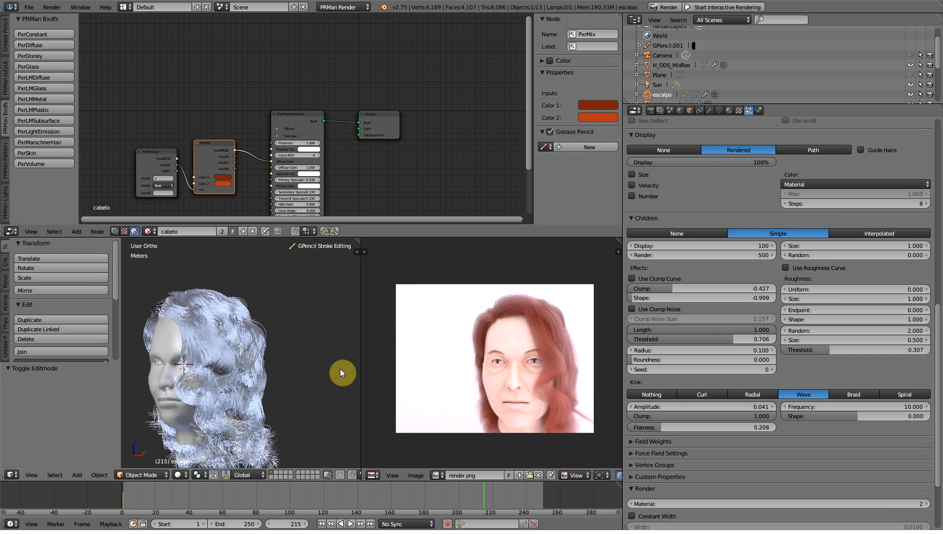
- Switch to the other Blender window, which has tutorial.blend open
{"action": "key", "text": "alt+Tab"}
{"action": "key", "text": "alt+Tab"}
{"action": "key", "text": "alt+Tab"}
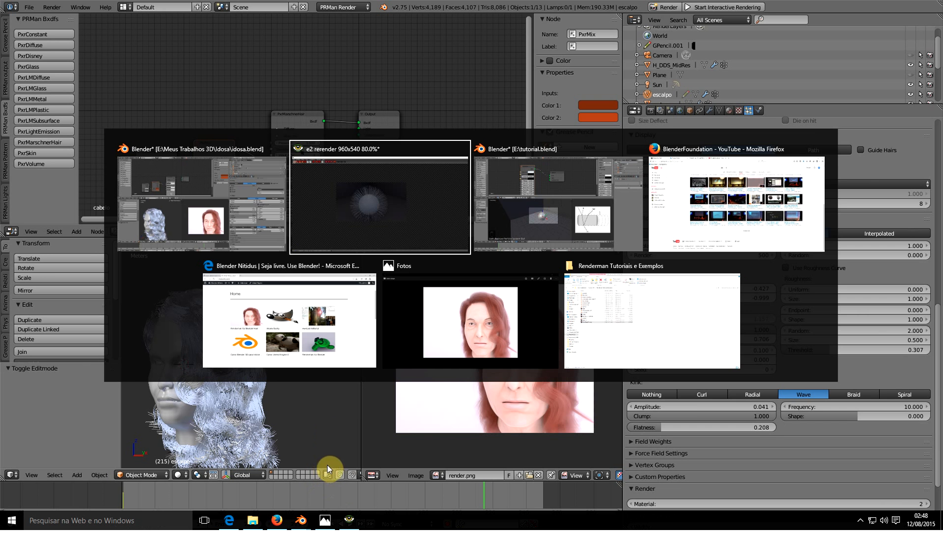
{"action": "left_click", "coordinate": [557, 227]}
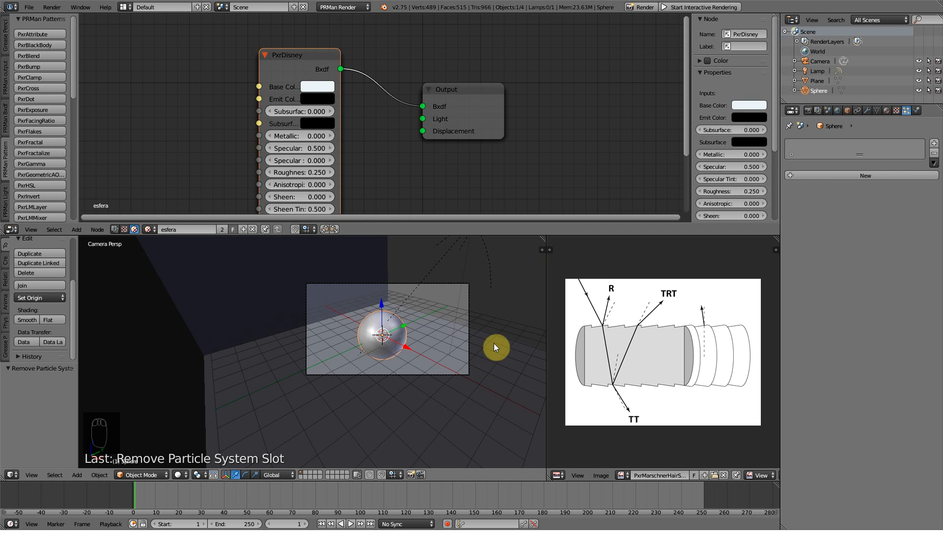
- Inspect the scene from outside the camera view, selecting the lamp, camera, wall-and-floor plane and sphere in turn
{"action": "middle_click_drag", "start_coordinate": [387, 333], "coordinate": [397, 416]}
{"action": "mouse_move", "coordinate": [402, 377]}
{"action": "middle_mouse_down"}
{"action": "mouse_move", "coordinate": [374, 364]}
{"action": "mouse_move", "coordinate": [388, 372]}
{"action": "middle_mouse_up"}
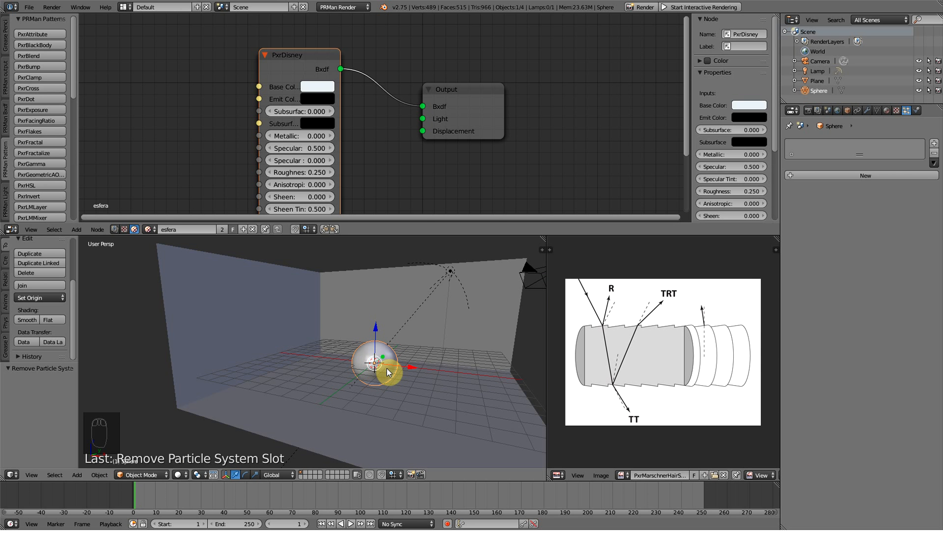
{"action": "right_click", "coordinate": [449, 273]}
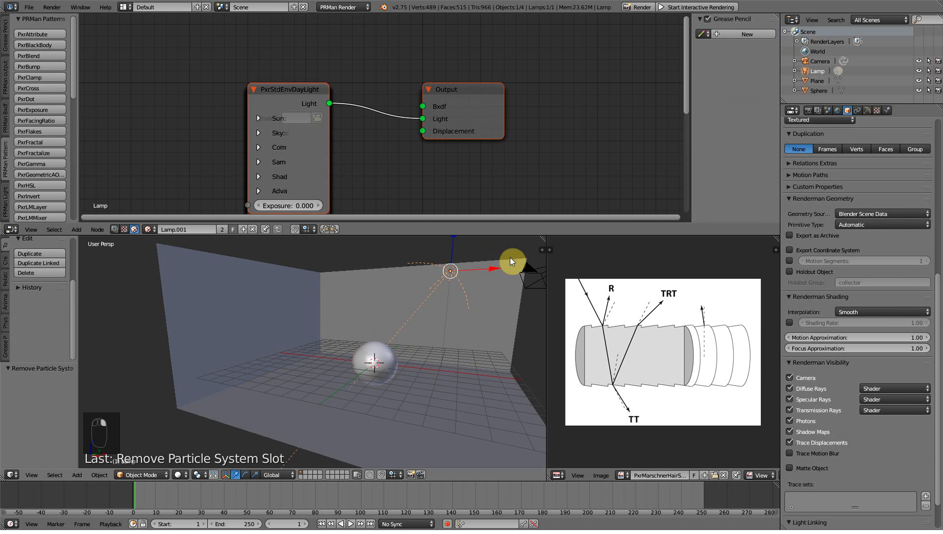
{"action": "right_click", "coordinate": [539, 276]}
{"action": "right_click", "coordinate": [388, 279]}
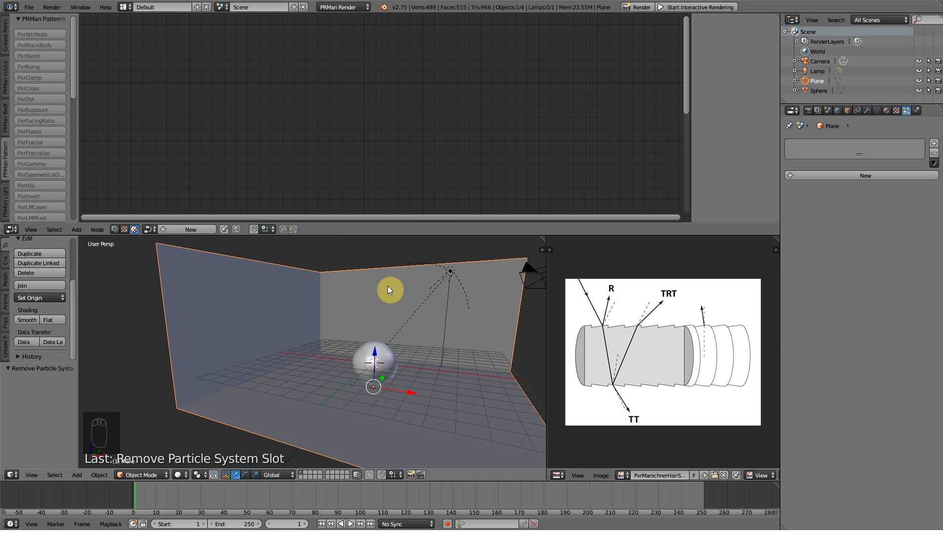
{"action": "right_click", "coordinate": [392, 358]}
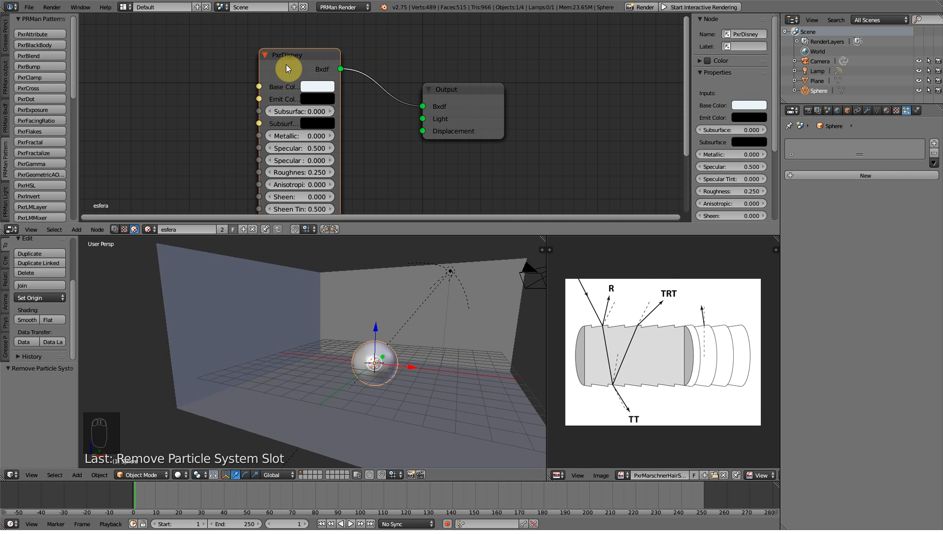
- Review the sphere's esfera material, the lamp's sky light settings and the active render engine
{"action": "left_click_drag", "start_coordinate": [296, 56], "coordinate": [310, 39]}
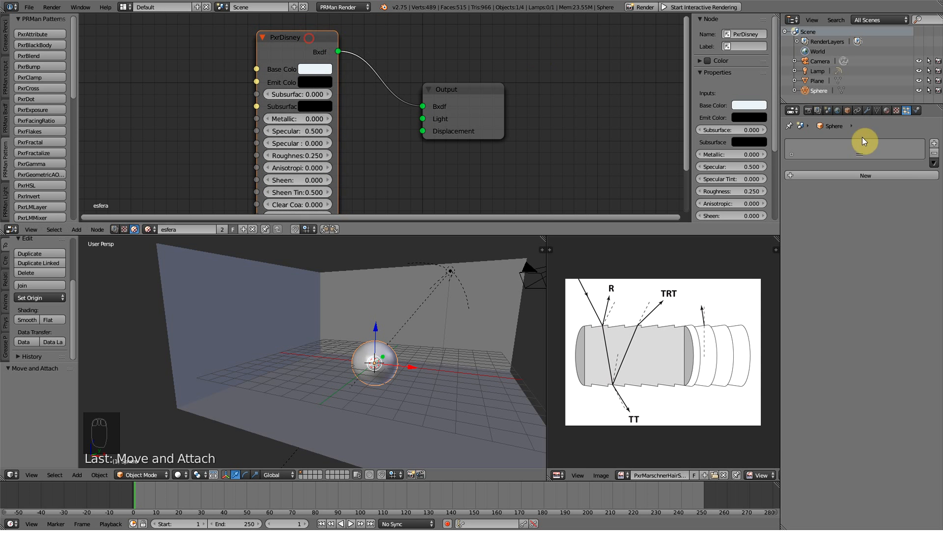
{"action": "left_click", "coordinate": [886, 112]}
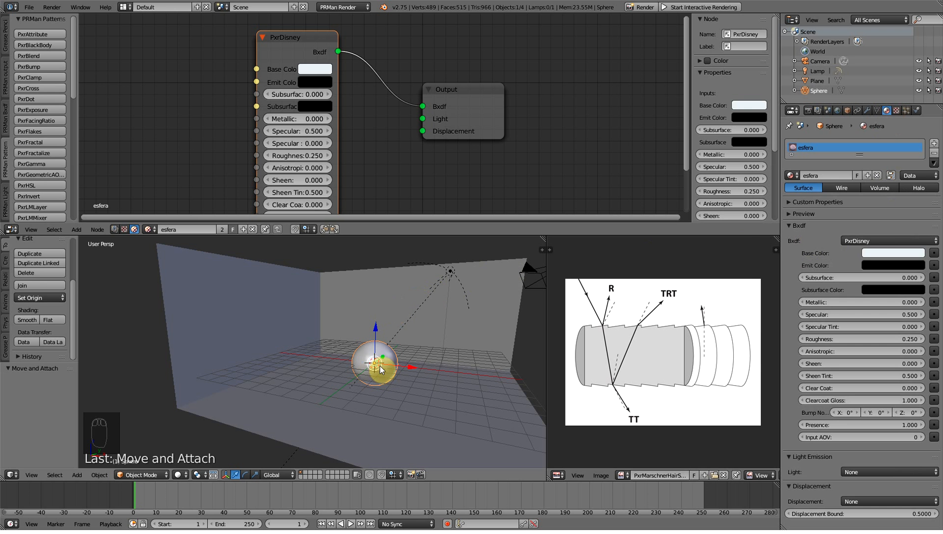
{"action": "right_click", "coordinate": [437, 276]}
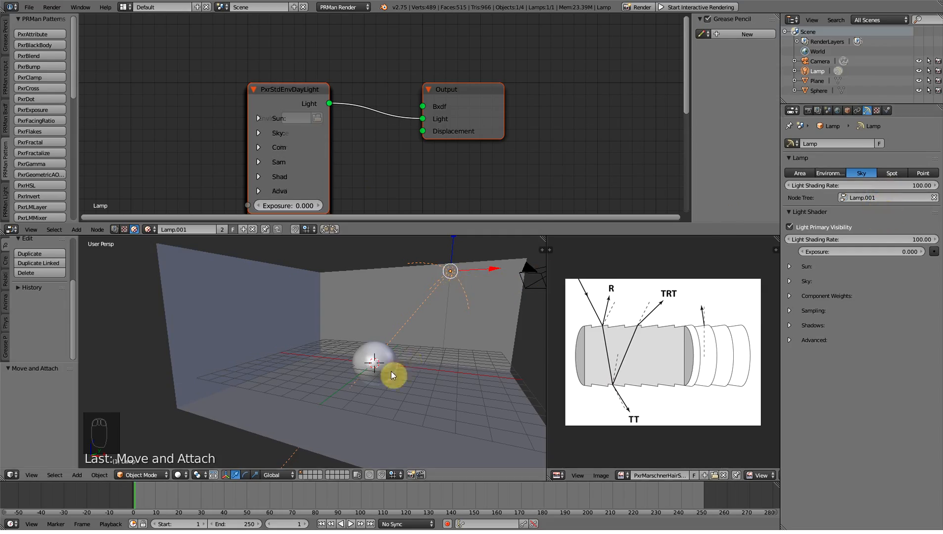
{"action": "middle_click_drag", "start_coordinate": [432, 292], "coordinate": [436, 324]}
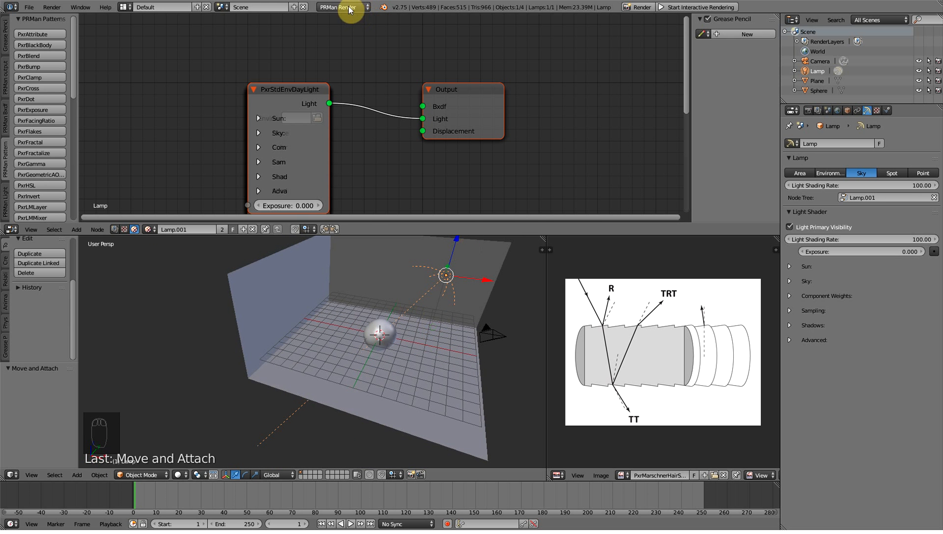
{"action": "left_click", "coordinate": [349, 7]}
{"action": "left_click", "coordinate": [349, 7]}
- Return to the camera view and select the sphere, framing it closely
{"action": "middle_click_drag", "start_coordinate": [448, 341], "coordinate": [428, 343]}
{"action": "key", "text": "KP_0"}
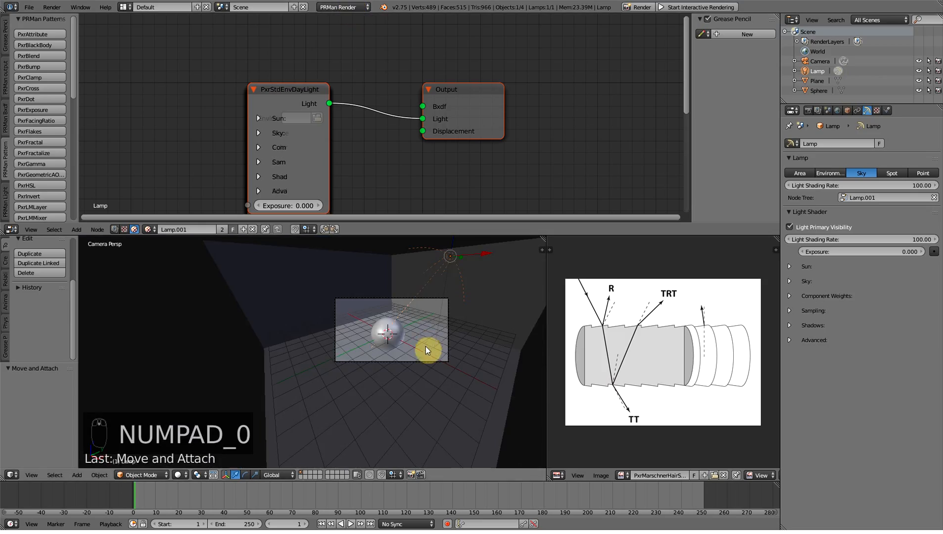
{"action": "key", "text": "shift+space"}
{"action": "middle_click_drag", "start_coordinate": [721, 182], "coordinate": [487, 240], "text": "shift"}
{"action": "right_click", "coordinate": [429, 286]}
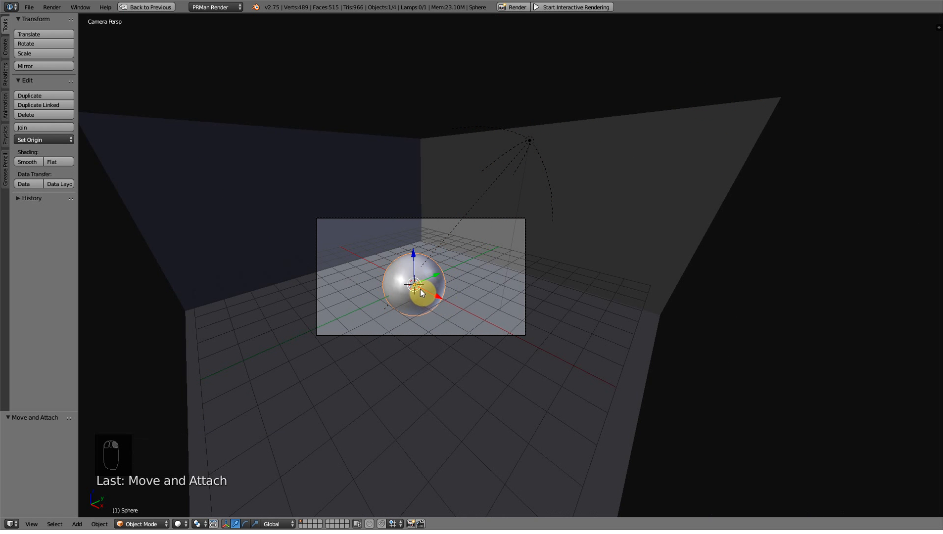
{"action": "scroll", "coordinate": [420, 289], "scroll_direction": "up", "scroll_amount": 4}
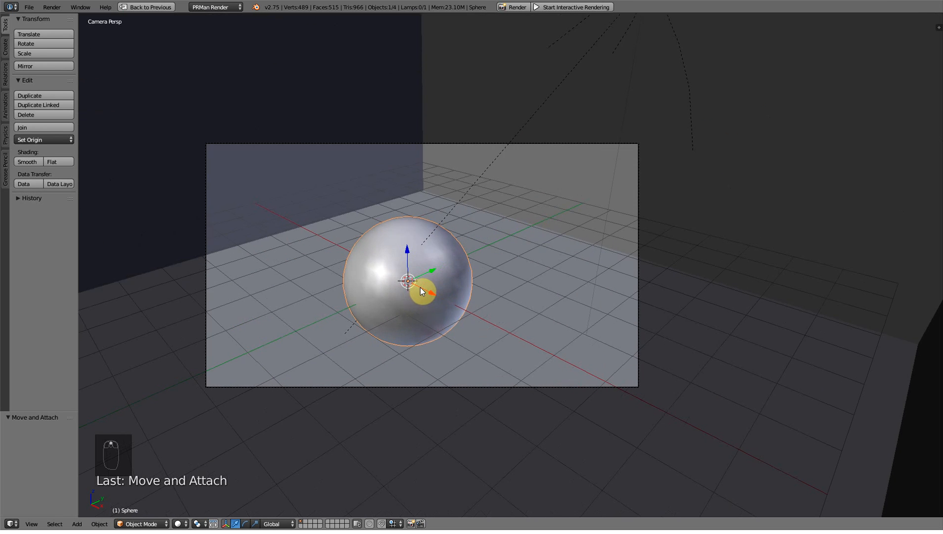
{"action": "key", "text": "shift+space"}
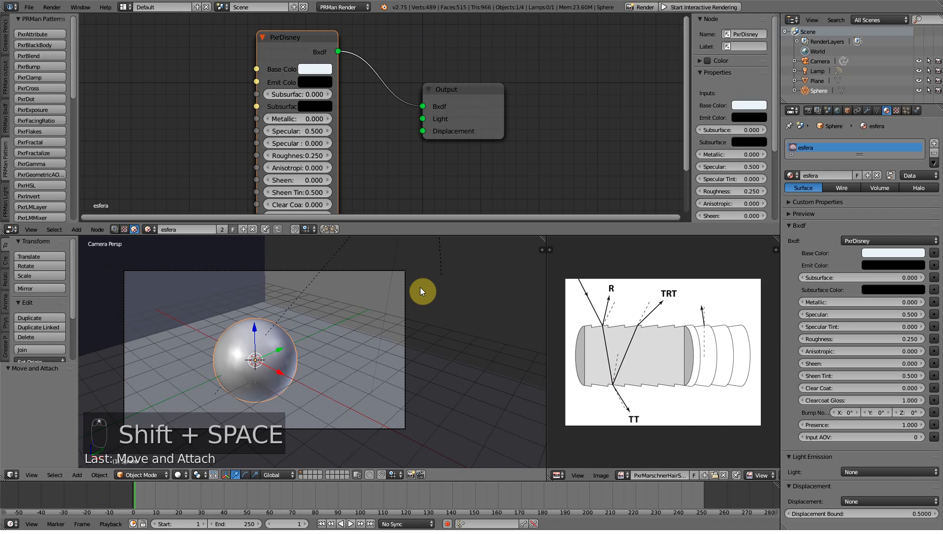
- Add a particle system of type Hair to the sphere with an emission number of 100
{"action": "left_click", "coordinate": [908, 111]}
{"action": "left_click", "coordinate": [864, 178]}
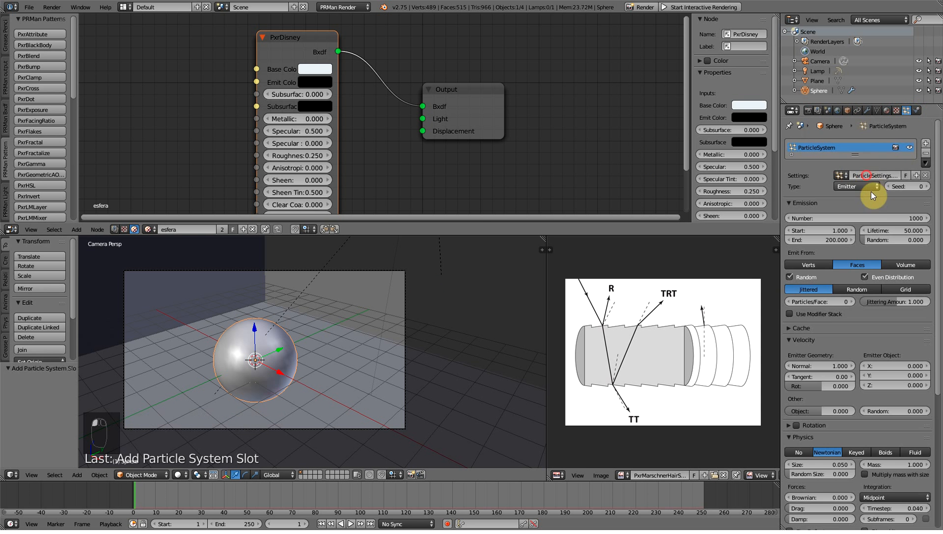
{"action": "left_click", "coordinate": [853, 187]}
{"action": "left_click", "coordinate": [856, 165]}
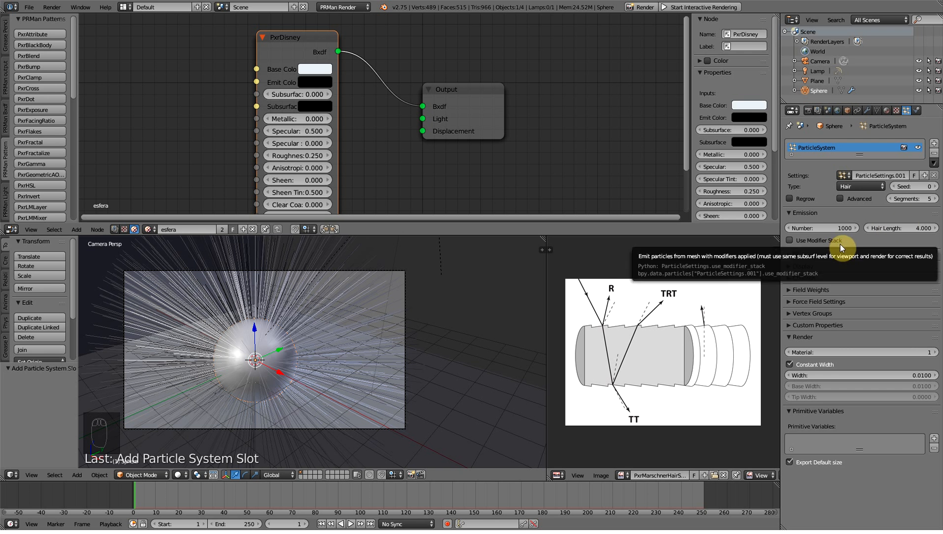
{"action": "left_click", "coordinate": [815, 229]}
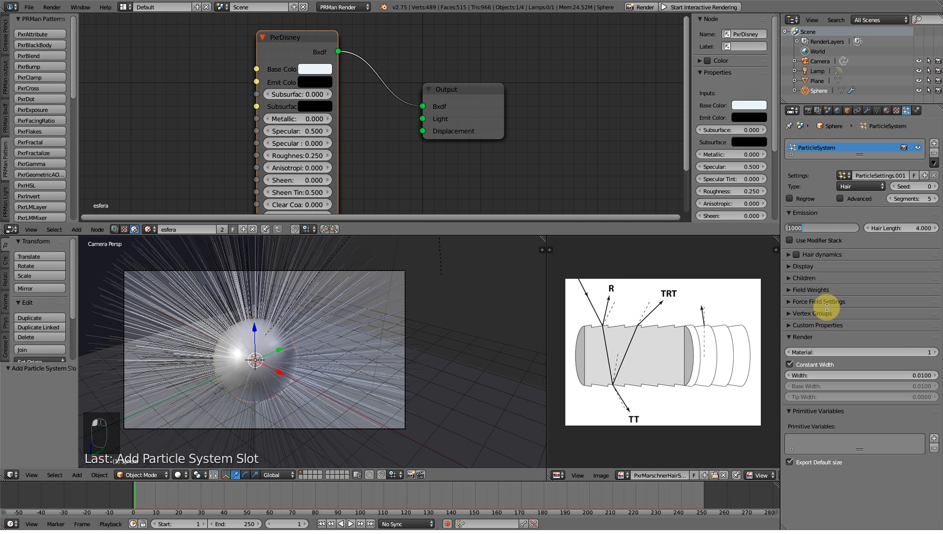
{"action": "type", "text": "100"}
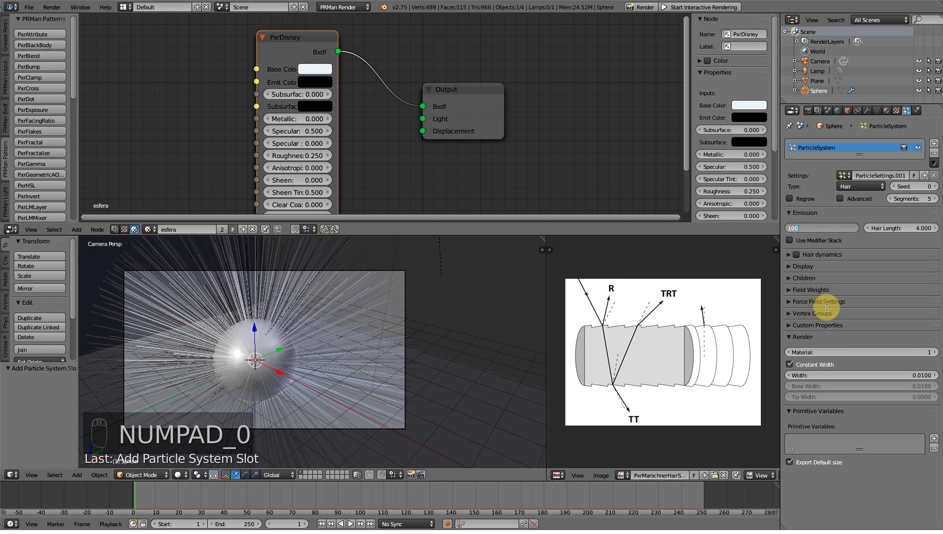
{"action": "key", "text": "Return"}
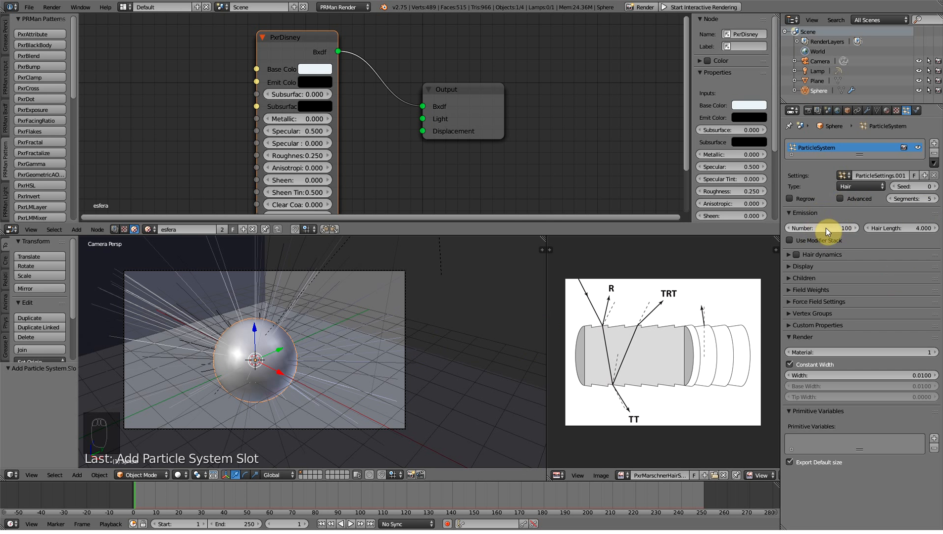
- Enable the advanced hair options and set the emitter geometry's normal velocity to 0.380
{"action": "left_click", "coordinate": [840, 199]}
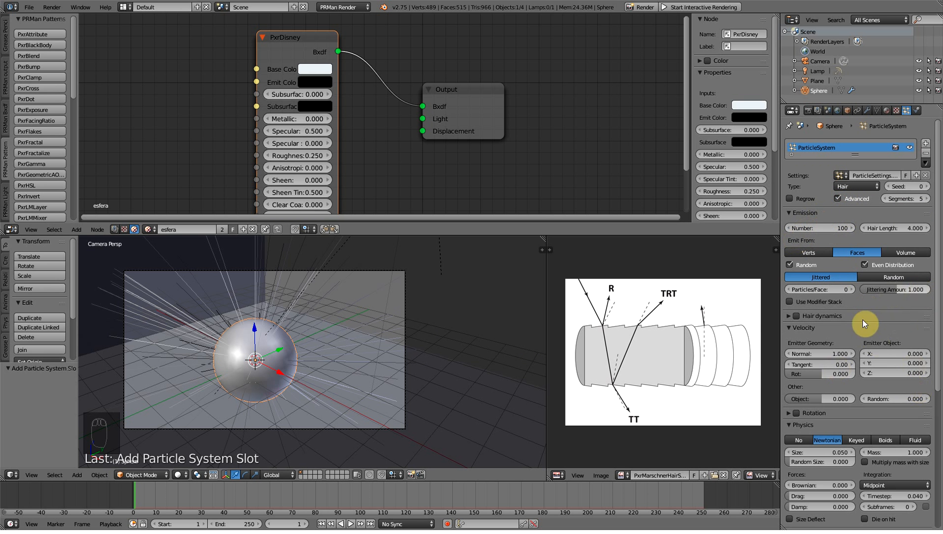
{"action": "scroll", "coordinate": [873, 315], "scroll_direction": "down", "scroll_amount": 4}
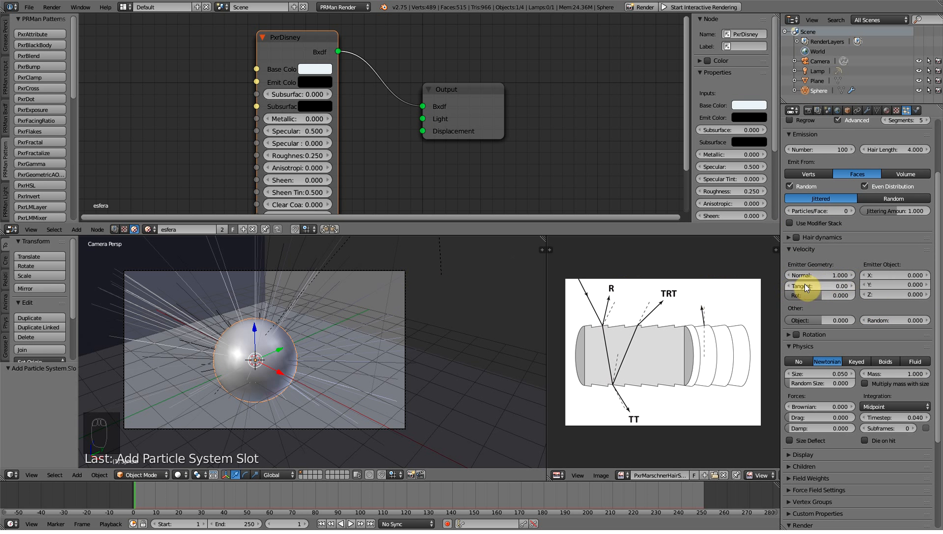
{"action": "left_click_drag", "start_coordinate": [821, 275], "coordinate": [786, 275]}
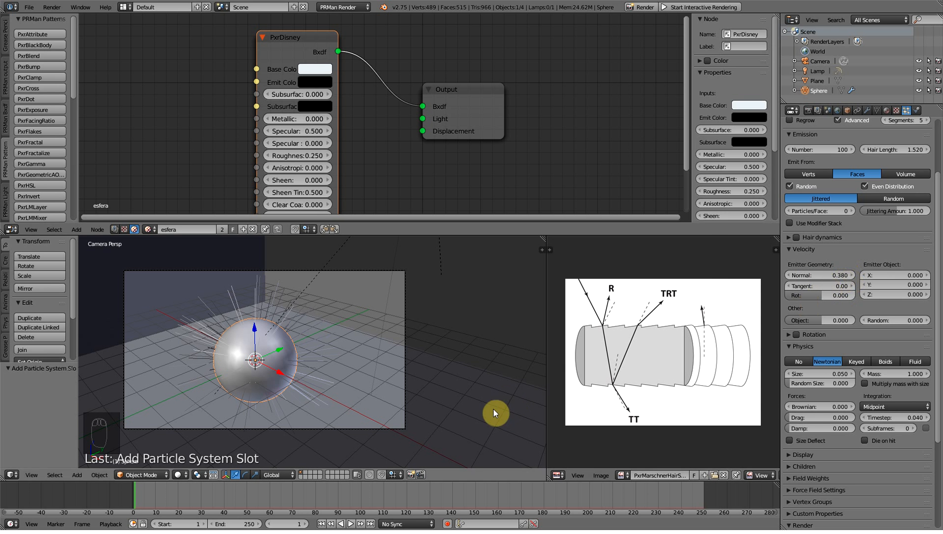
- Try interpolated children on the sphere's hair, and set the children back to None
{"action": "scroll", "coordinate": [823, 248], "scroll_direction": "down", "scroll_amount": 6}
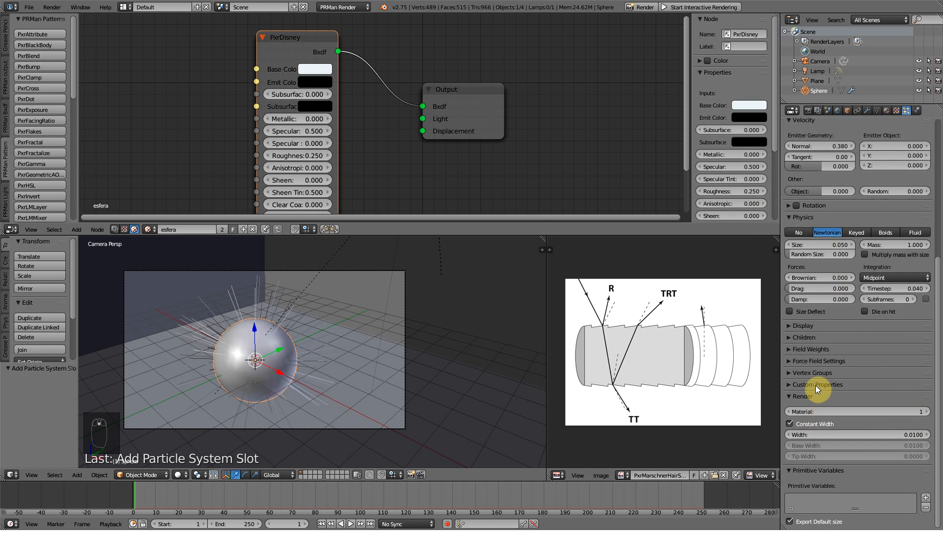
{"action": "left_click", "coordinate": [790, 339]}
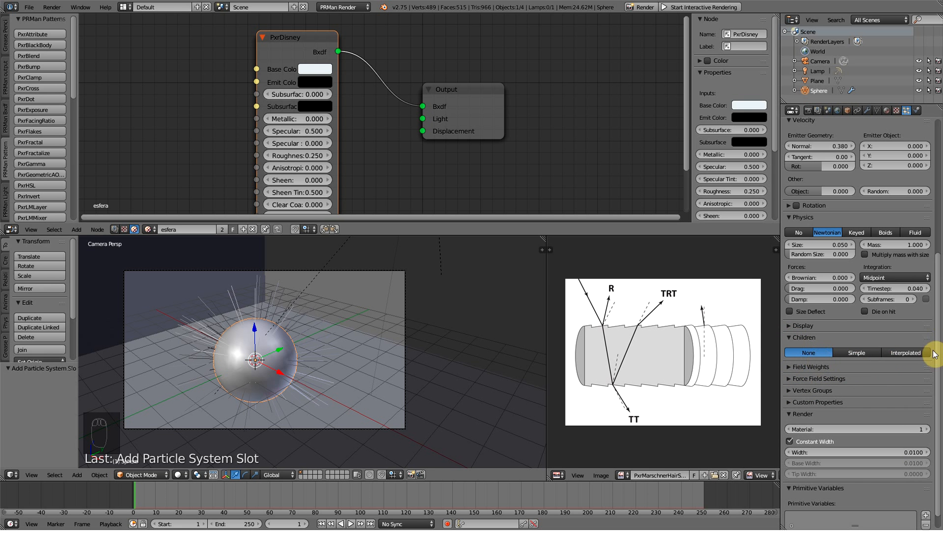
{"action": "left_click", "coordinate": [907, 352]}
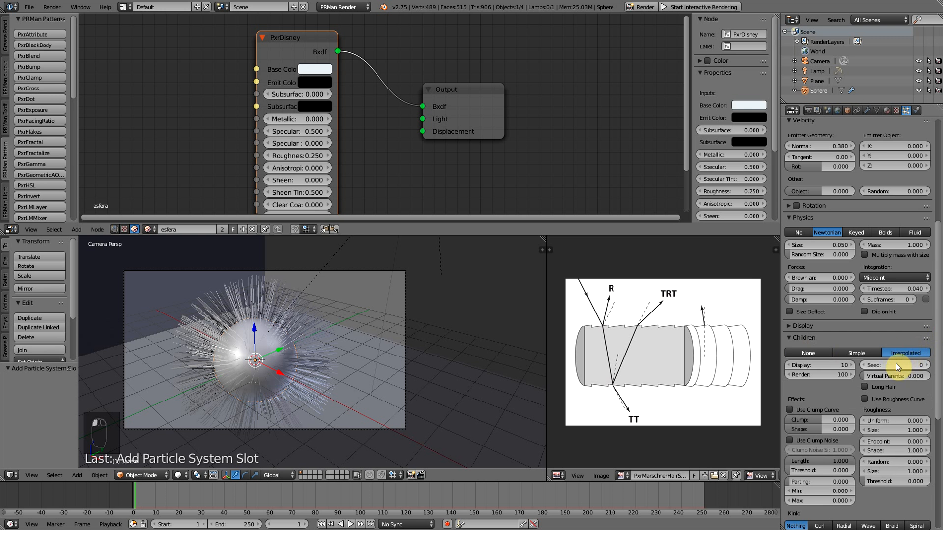
{"action": "scroll", "coordinate": [898, 394], "scroll_direction": "up", "scroll_amount": 7}
{"action": "scroll", "coordinate": [898, 394], "scroll_direction": "down", "scroll_amount": 4}
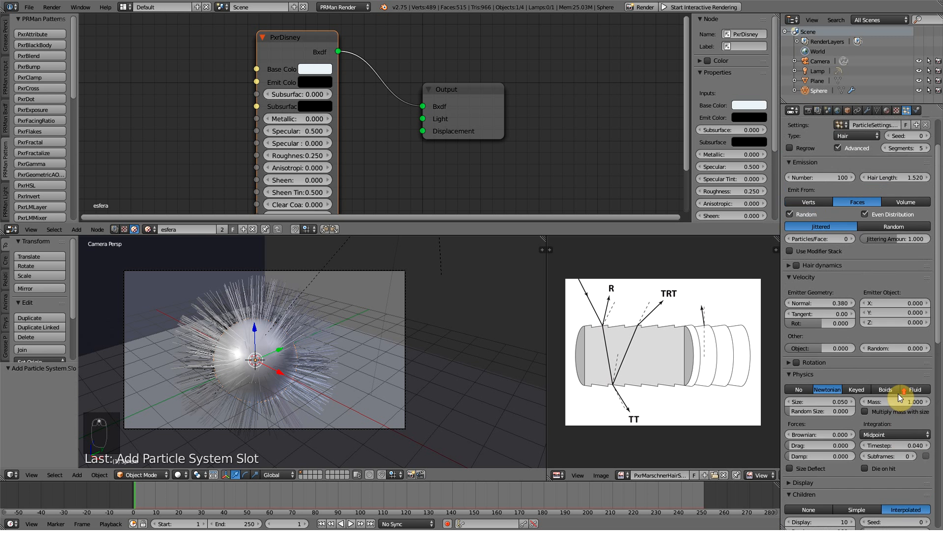
{"action": "scroll", "coordinate": [894, 366], "scroll_direction": "down", "scroll_amount": 2}
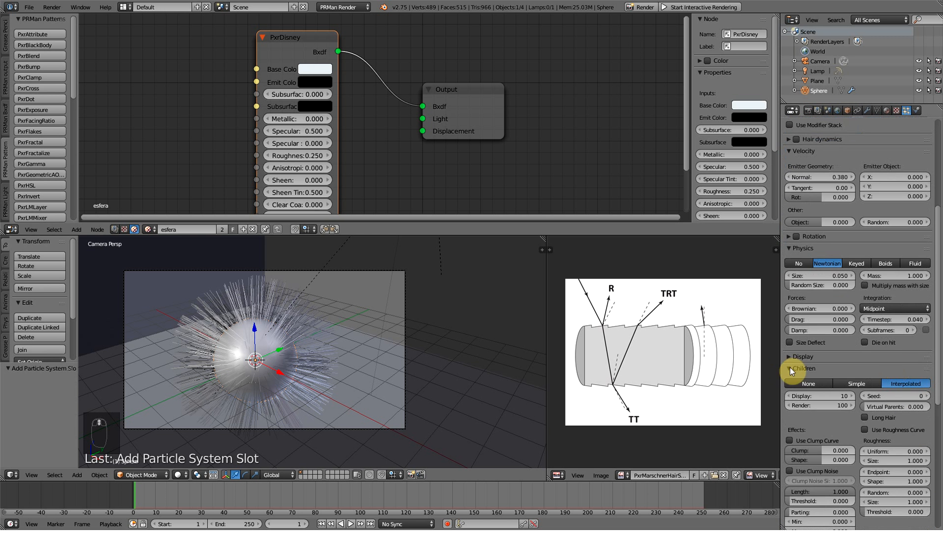
{"action": "left_click", "coordinate": [809, 384]}
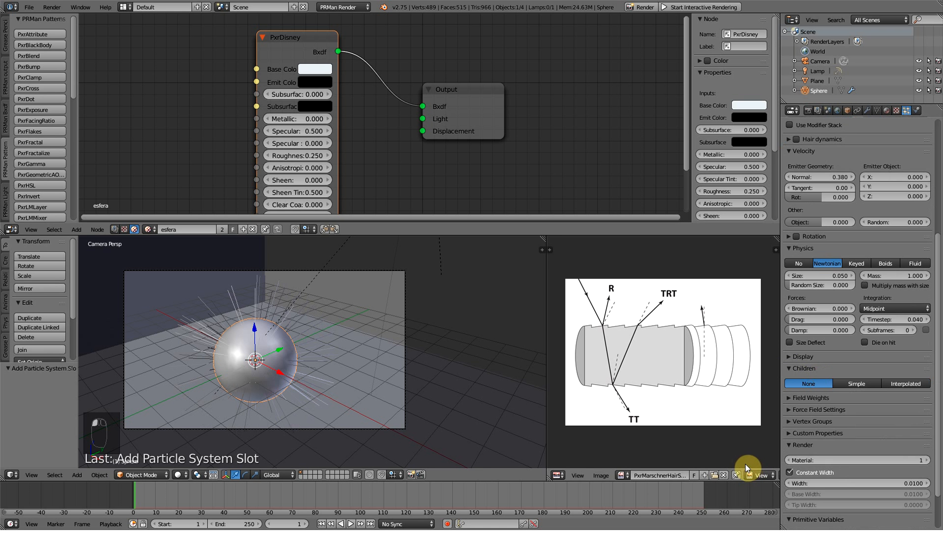
- Save the scene over the existing file and start interactive rendering
{"action": "key", "text": "ctrl+s"}
{"action": "left_click", "coordinate": [354, 407]}
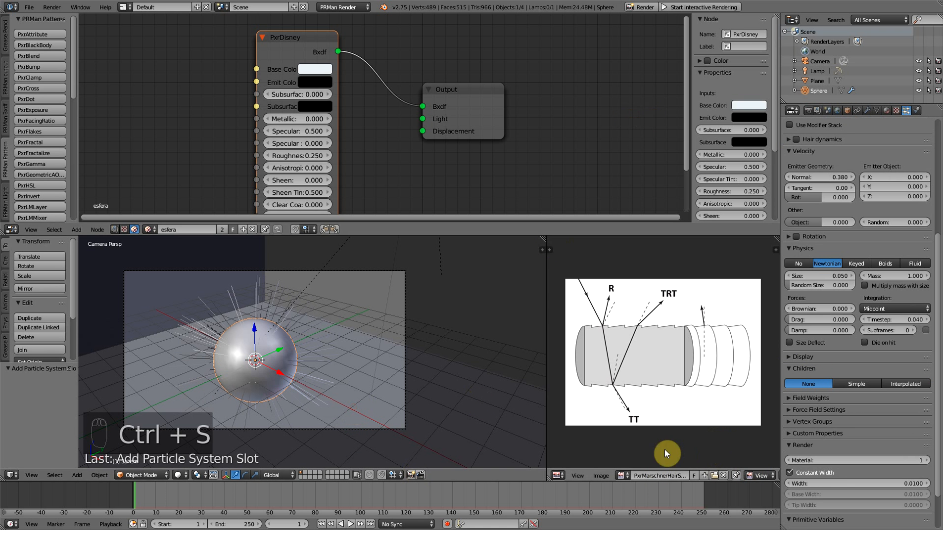
{"action": "left_click", "coordinate": [701, 8]}
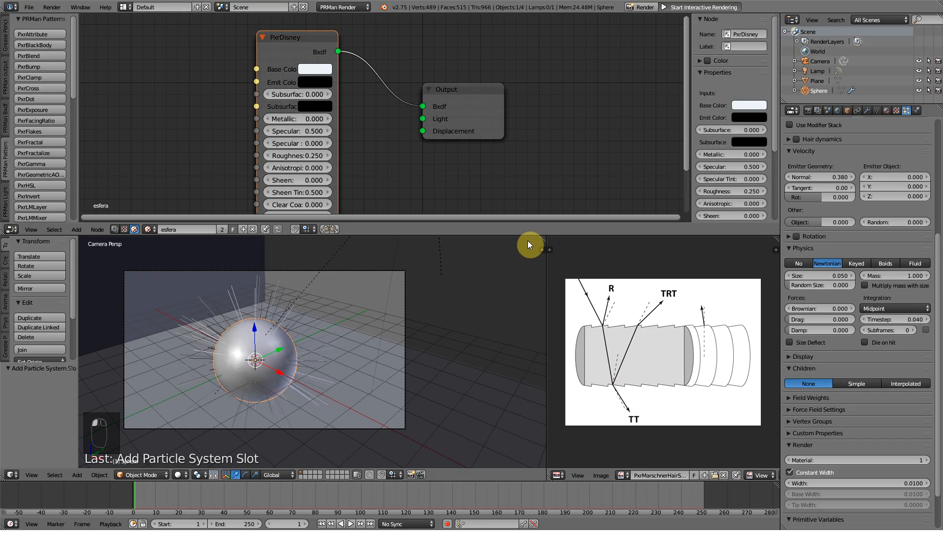
- Switch to the e3 rerender window and examine the sphere's hair strands up close
{"action": "key", "text": "alt+Tab"}
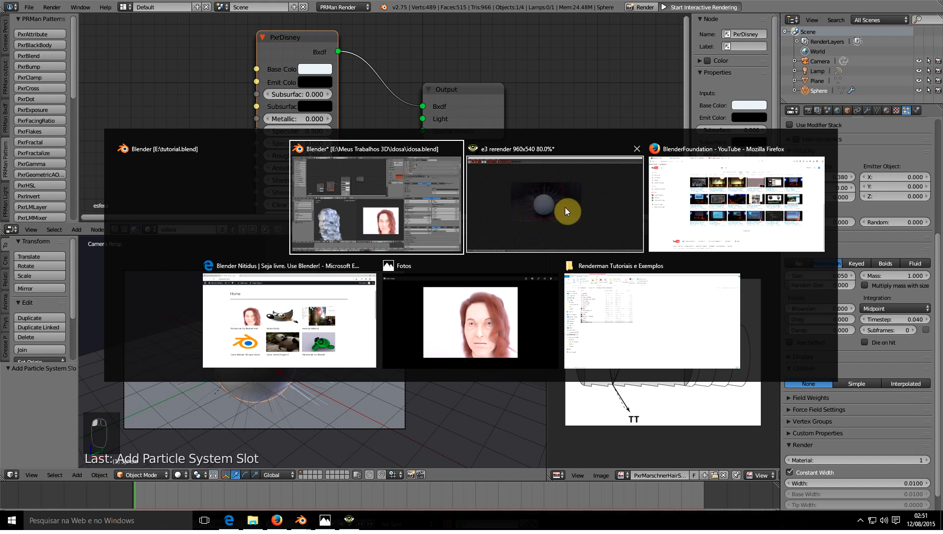
{"action": "left_click", "coordinate": [559, 205]}
{"action": "scroll", "coordinate": [406, 247], "scroll_direction": "up", "scroll_amount": 4}
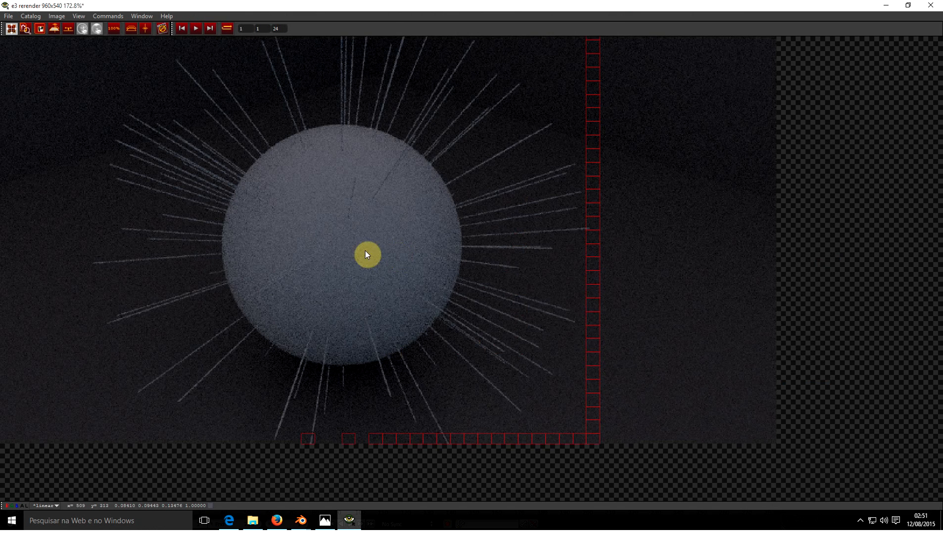
- Inspect the rendered hair around the sphere, comparing close-up views of the upper strands with the whole image
{"action": "left_click_drag", "start_coordinate": [318, 186], "coordinate": [426, 228]}
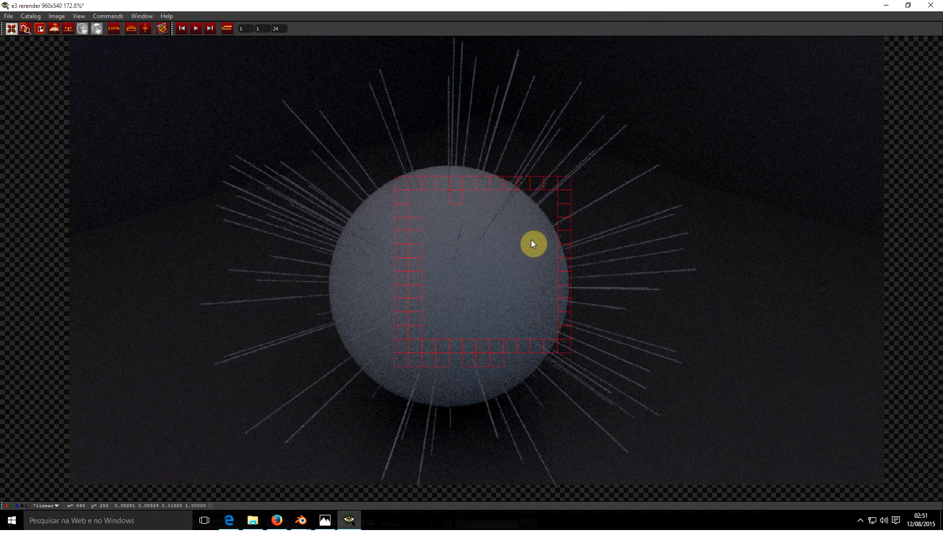
{"action": "scroll", "coordinate": [492, 246], "scroll_direction": "down", "scroll_amount": 1}
{"action": "scroll", "coordinate": [483, 240], "scroll_direction": "down", "scroll_amount": 1}
{"action": "scroll", "coordinate": [467, 235], "scroll_direction": "up", "scroll_amount": 1}
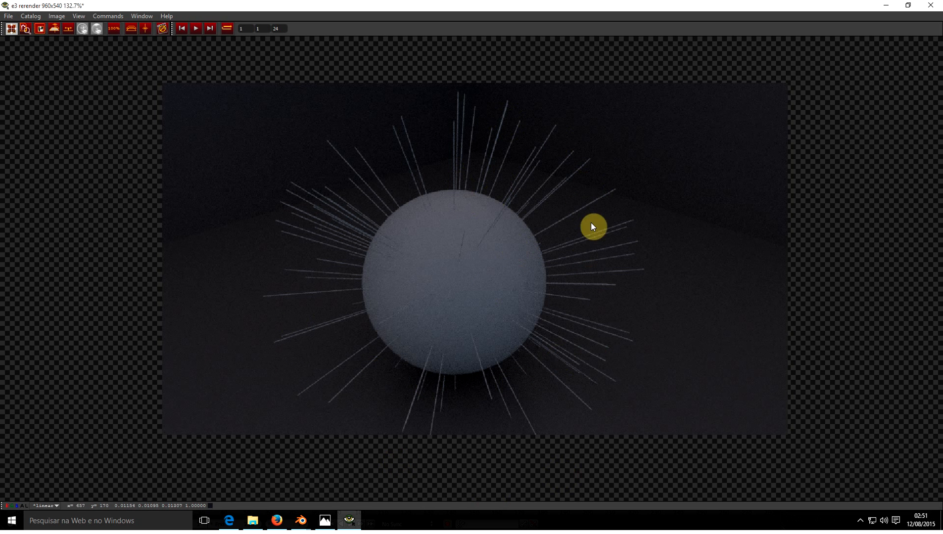
{"action": "scroll", "coordinate": [411, 123], "scroll_direction": "up", "scroll_amount": 5}
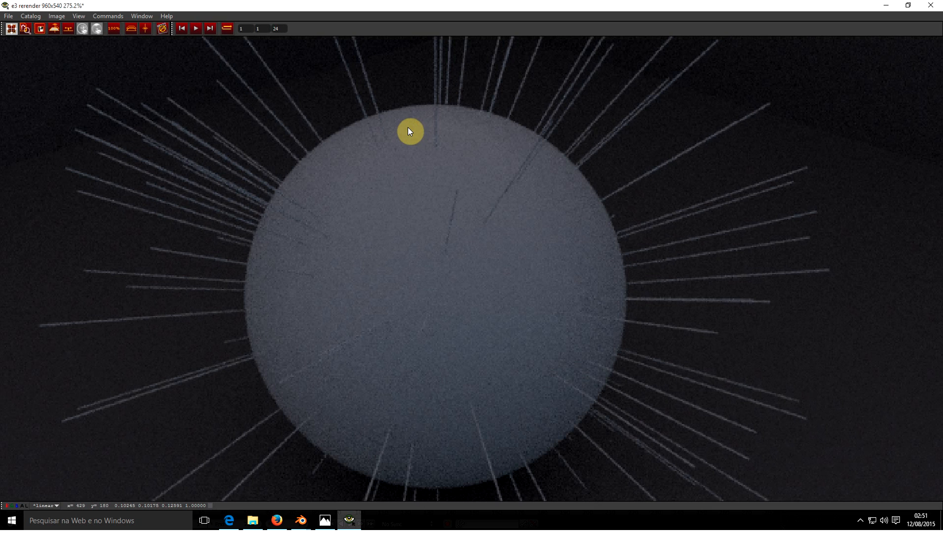
{"action": "left_click_drag", "start_coordinate": [360, 74], "coordinate": [463, 268]}
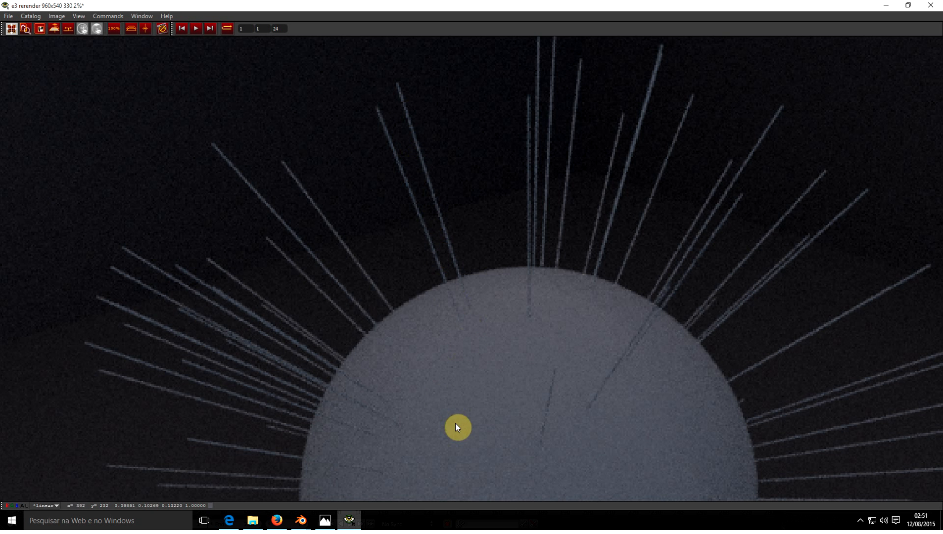
{"action": "scroll", "coordinate": [533, 321], "scroll_direction": "up", "scroll_amount": 3}
{"action": "scroll", "coordinate": [567, 358], "scroll_direction": "down", "scroll_amount": 5}
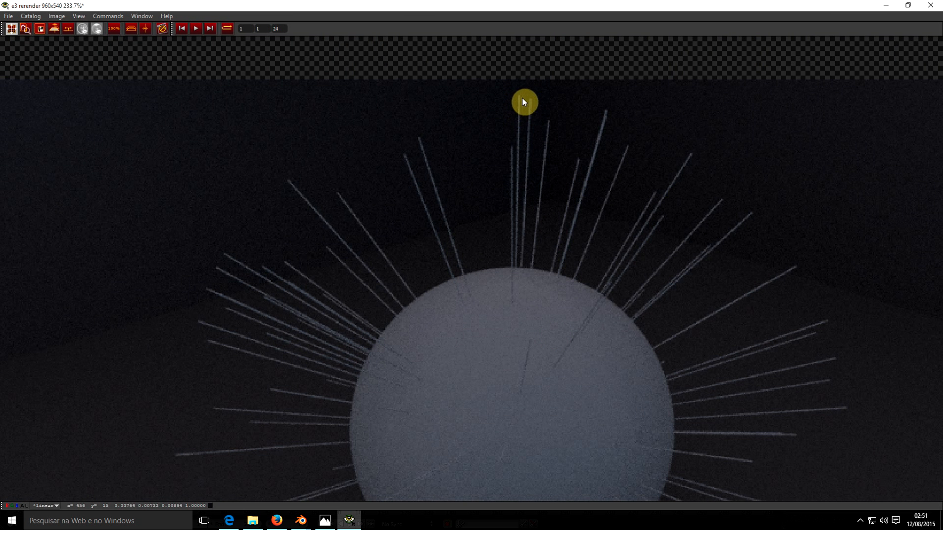
{"action": "scroll", "coordinate": [521, 97], "scroll_direction": "up", "scroll_amount": 1}
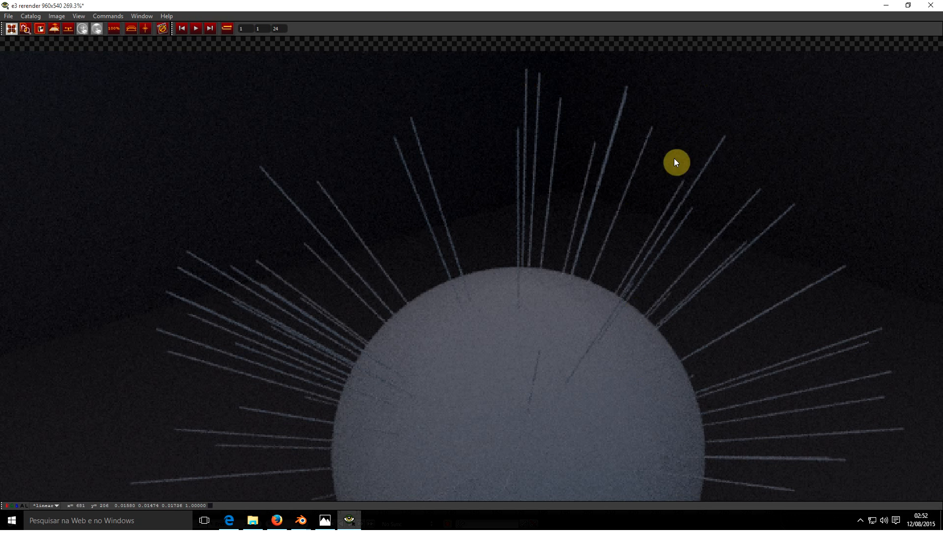
{"action": "scroll", "coordinate": [725, 198], "scroll_direction": "down", "scroll_amount": 2}
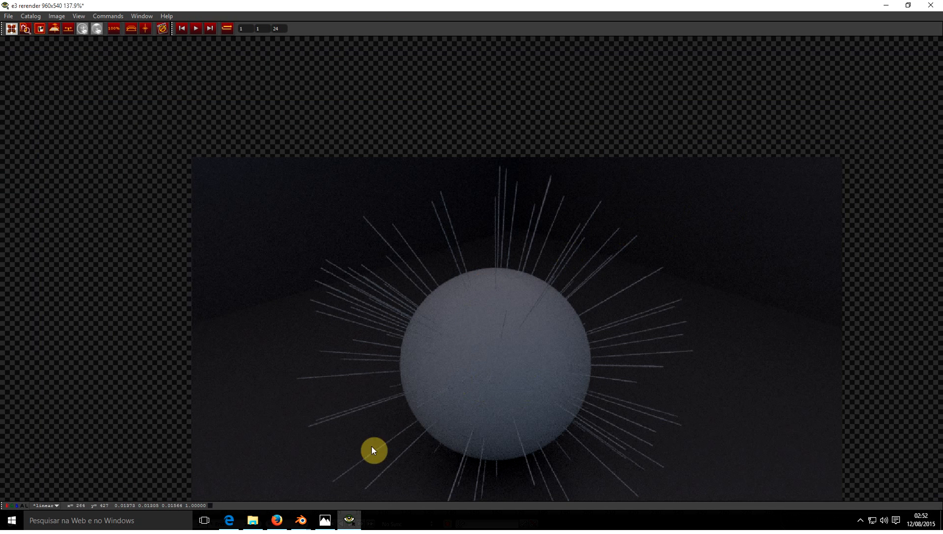
- Switch back to Blender and stop the interactive rendering
{"action": "key", "text": "alt+Tab"}
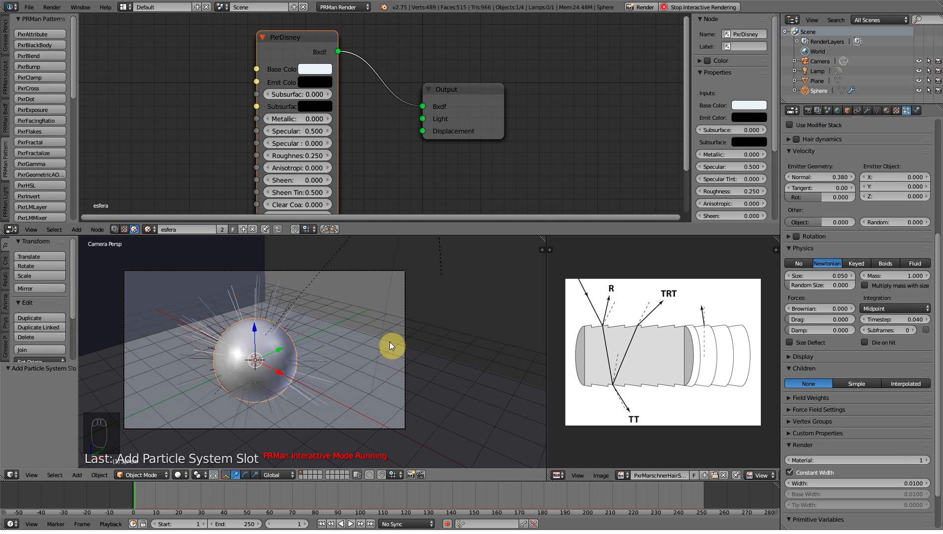
{"action": "left_click", "coordinate": [695, 7]}
{"action": "scroll", "coordinate": [258, 336], "scroll_direction": "up", "scroll_amount": 2}
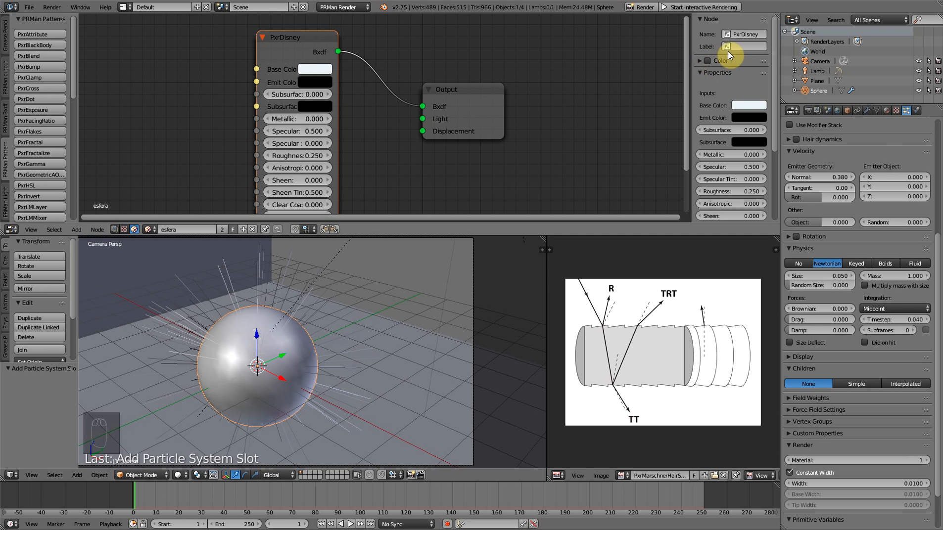
- Add a second material slot to the sphere and create a new material in it named cabelo
{"action": "left_click", "coordinate": [886, 110]}
{"action": "left_click", "coordinate": [934, 143]}
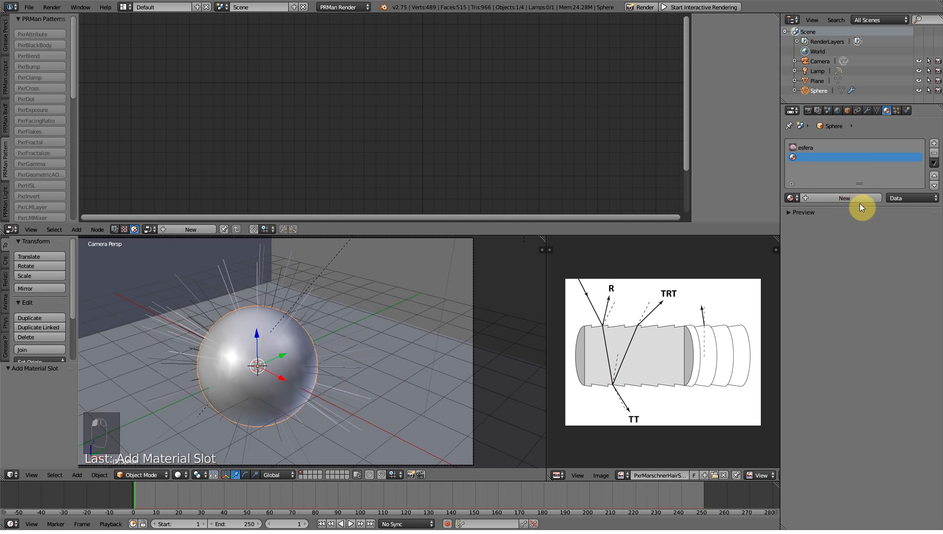
{"action": "left_click", "coordinate": [825, 196]}
{"action": "type", "text": "cabelo"}
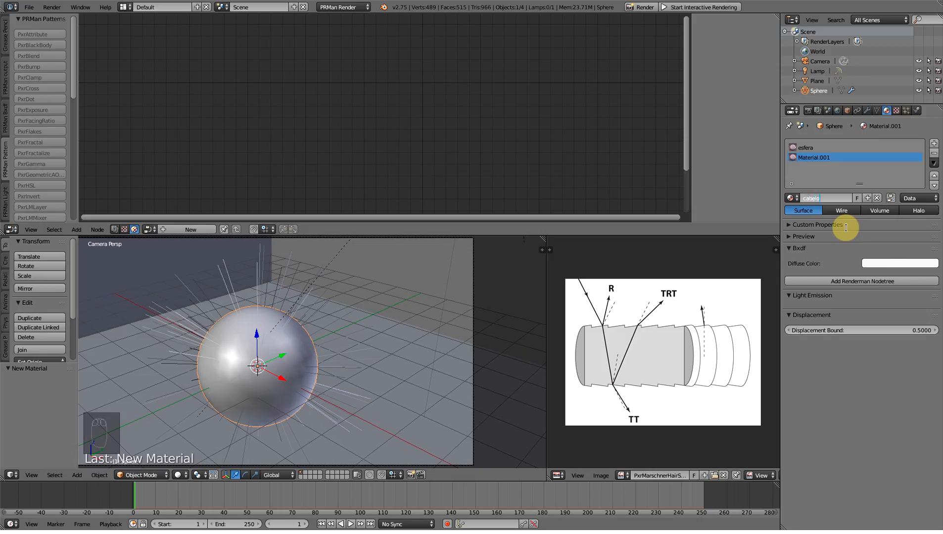
{"action": "key", "text": "Return"}
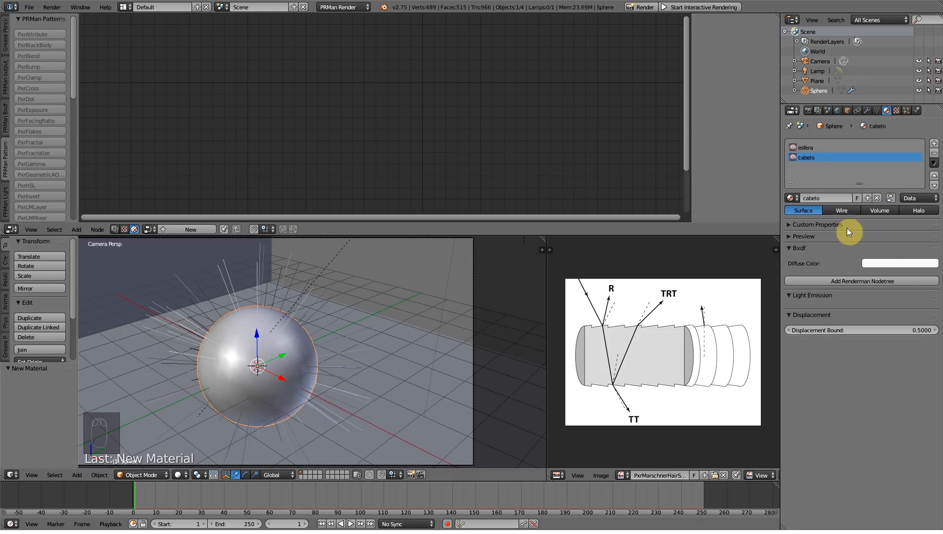
- Add a RenderMan node tree to the cabelo material and delete its PxrDisney node
{"action": "left_click", "coordinate": [870, 282]}
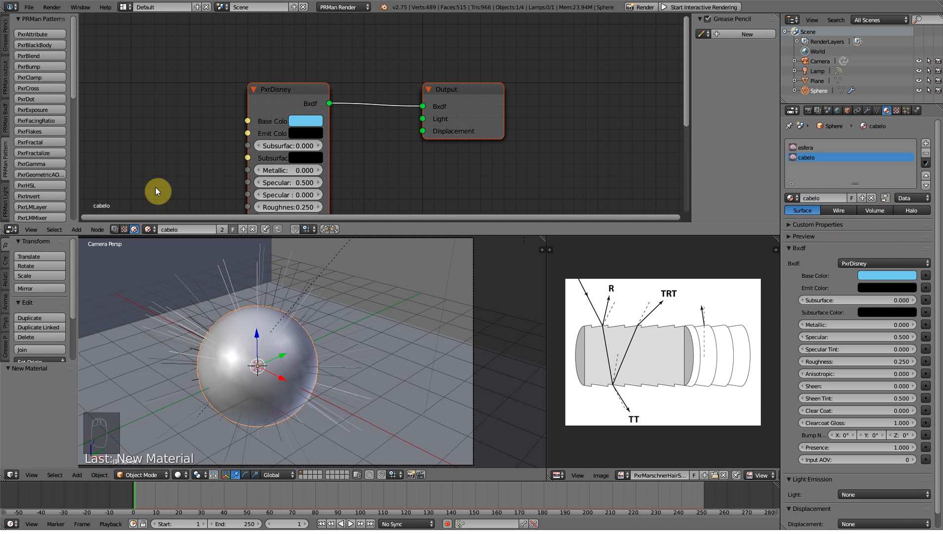
{"action": "left_click_drag", "start_coordinate": [289, 97], "coordinate": [268, 72]}
{"action": "left_click_drag", "start_coordinate": [464, 92], "coordinate": [419, 81]}
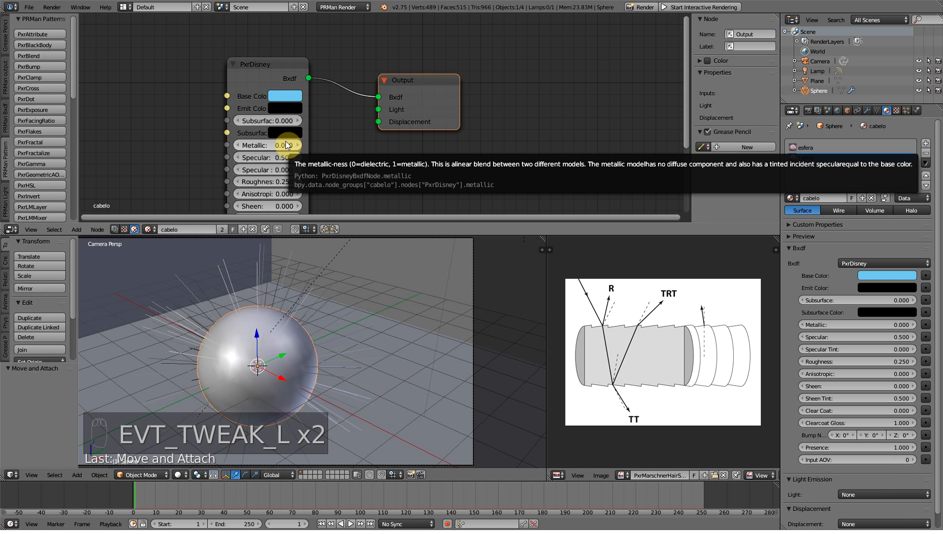
{"action": "left_click_drag", "start_coordinate": [418, 82], "coordinate": [439, 50]}
{"action": "left_click", "coordinate": [261, 72]}
{"action": "key", "text": "Delete"}
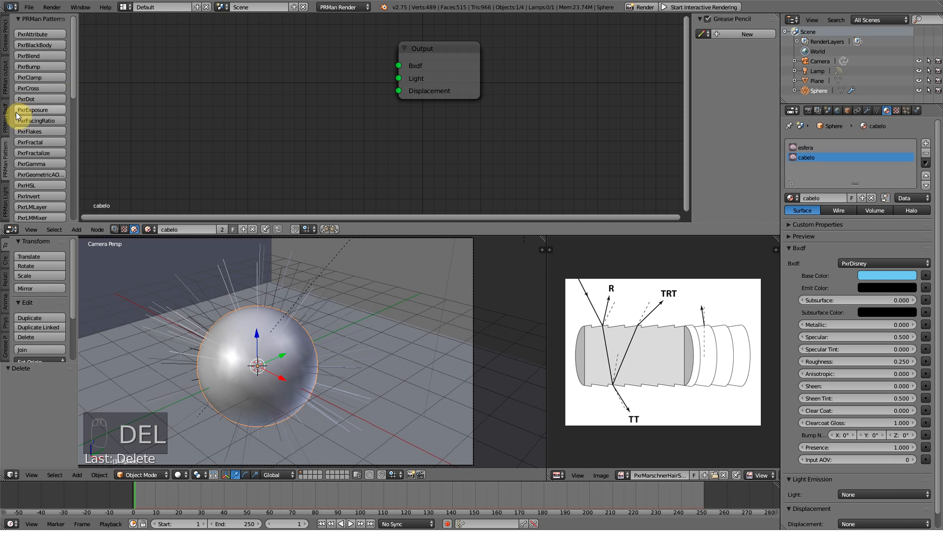
- Add a PxrMarschnerHair node linked to the Output node's Bxdf input, and widen it so its parameter names are readable
{"action": "left_click", "coordinate": [7, 123]}
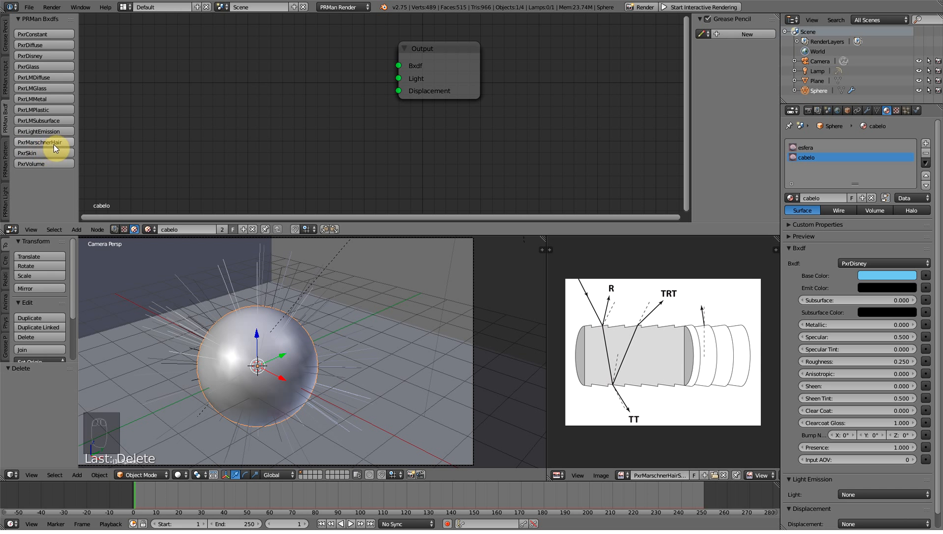
{"action": "left_click", "coordinate": [44, 142]}
{"action": "left_click", "coordinate": [206, 63]}
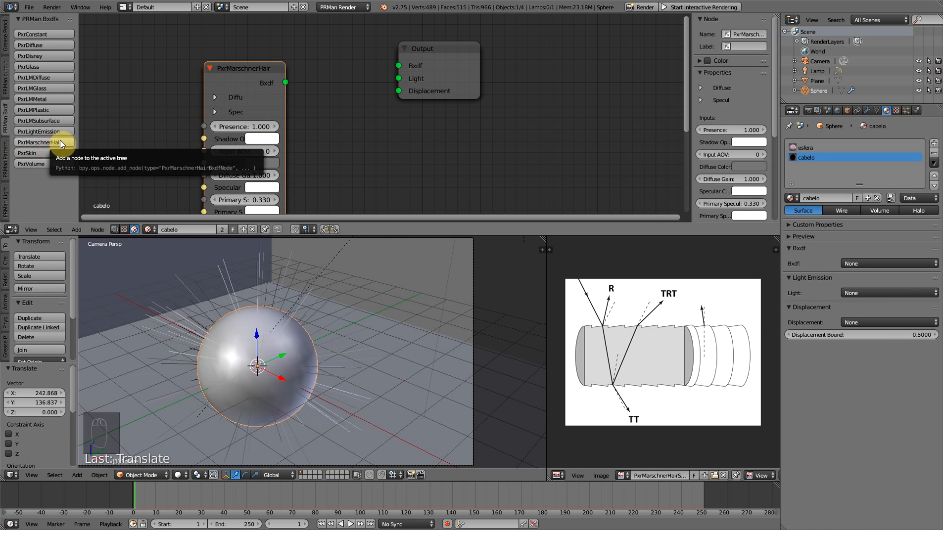
{"action": "left_click_drag", "start_coordinate": [273, 86], "coordinate": [388, 69]}
{"action": "scroll", "coordinate": [281, 147], "scroll_direction": "down", "scroll_amount": 1}
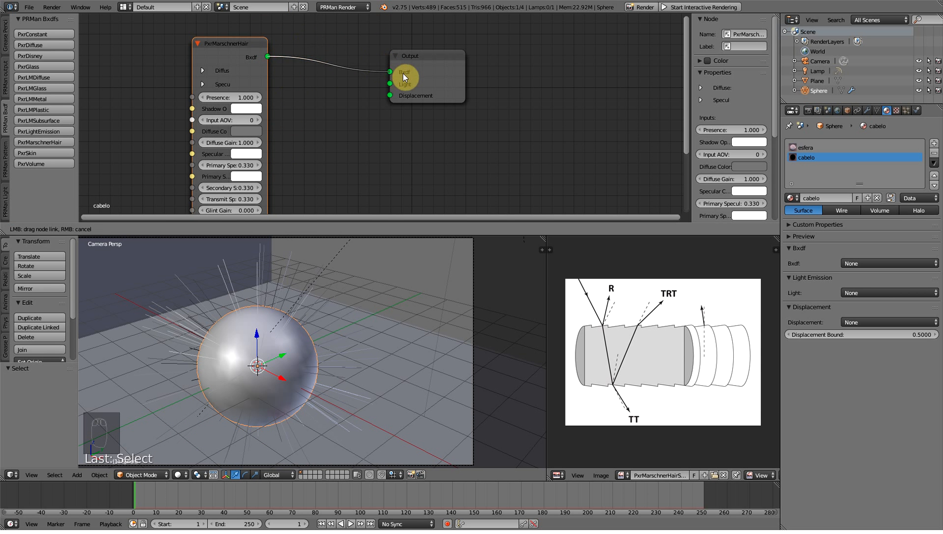
{"action": "left_click_drag", "start_coordinate": [269, 57], "coordinate": [390, 72]}
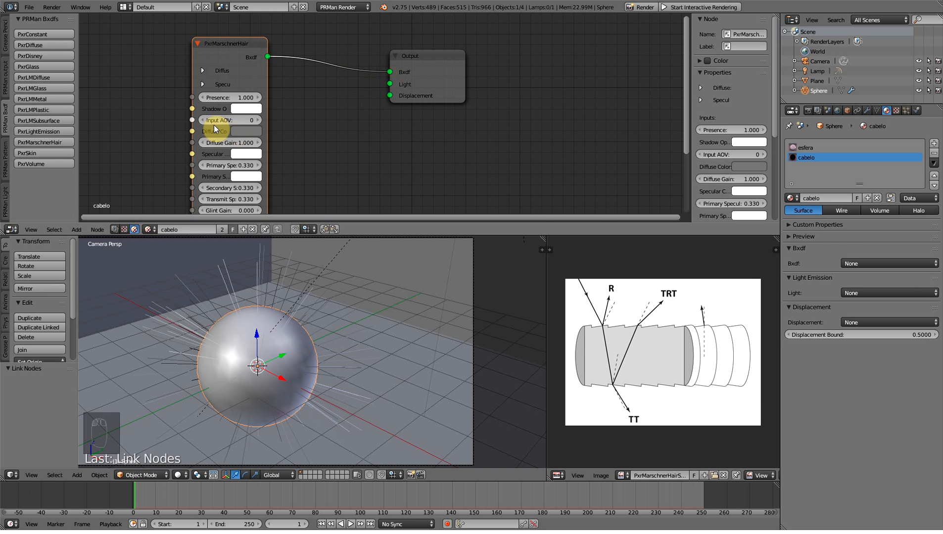
{"action": "left_click_drag", "start_coordinate": [268, 109], "coordinate": [350, 115]}
{"action": "left_click_drag", "start_coordinate": [434, 55], "coordinate": [514, 50]}
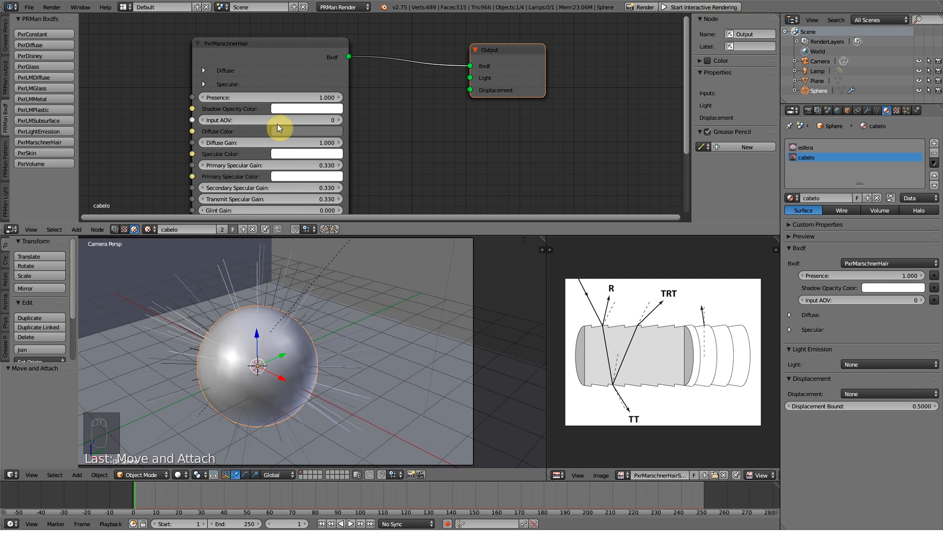
- Save the scene, start interactive rendering, and switch to the e4 rerender window
{"action": "key", "text": "ctrl+s"}
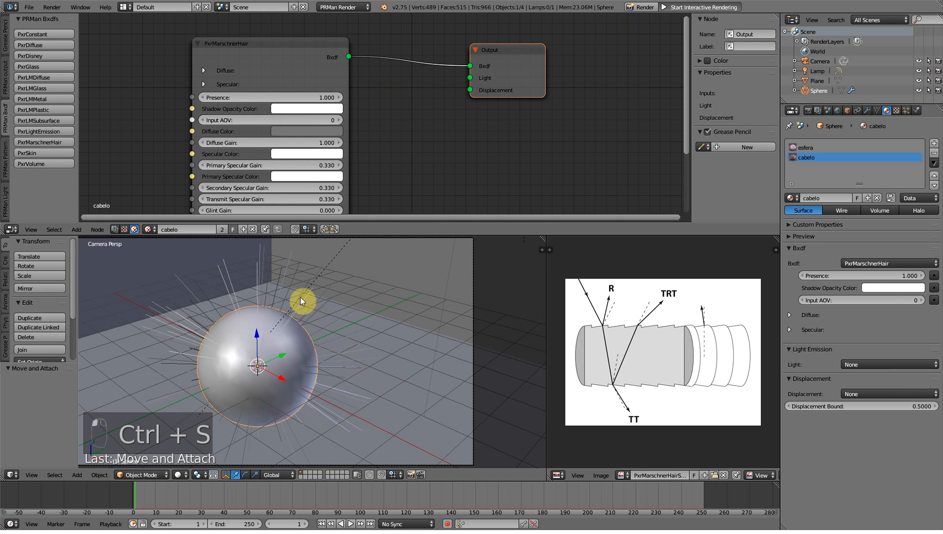
{"action": "key", "text": "alt+Tab"}
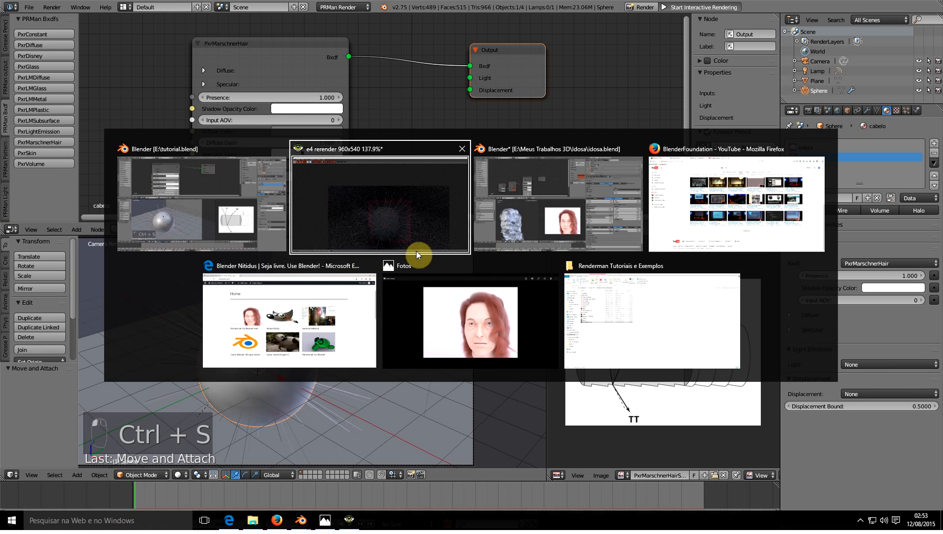
{"action": "left_click", "coordinate": [407, 214]}
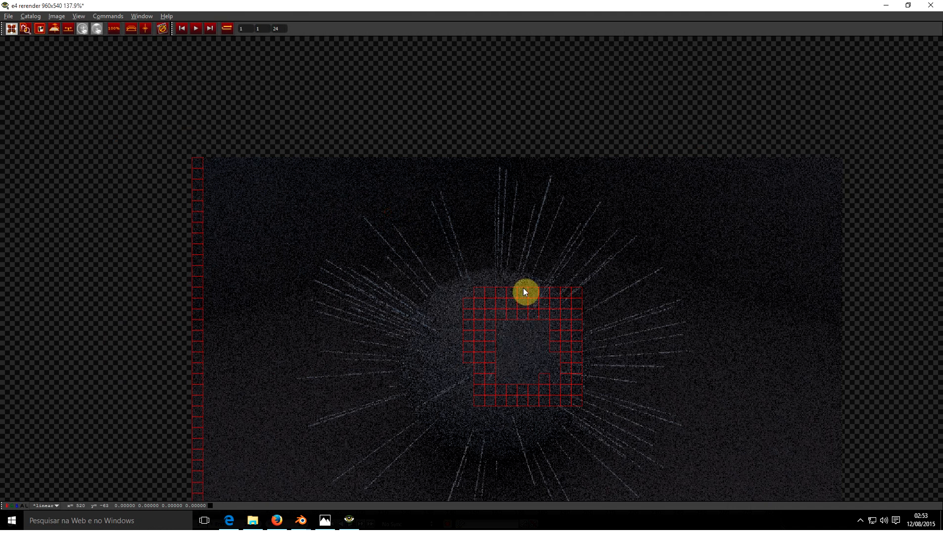
- Split the render image window into two panes and frame the hairy sphere in both
{"action": "left_click_drag", "start_coordinate": [550, 413], "coordinate": [504, 265]}
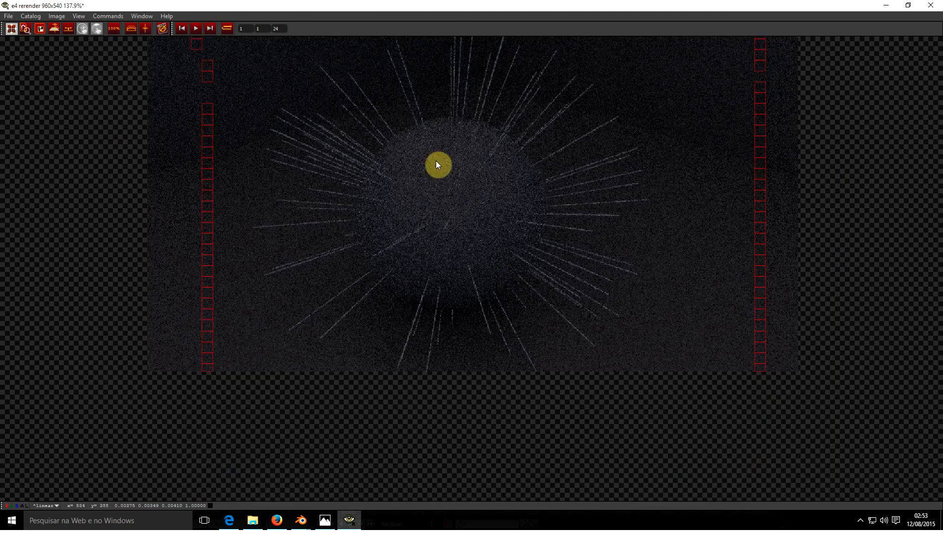
{"action": "left_click_drag", "start_coordinate": [446, 132], "coordinate": [440, 187]}
{"action": "scroll", "coordinate": [434, 196], "scroll_direction": "up", "scroll_amount": 1}
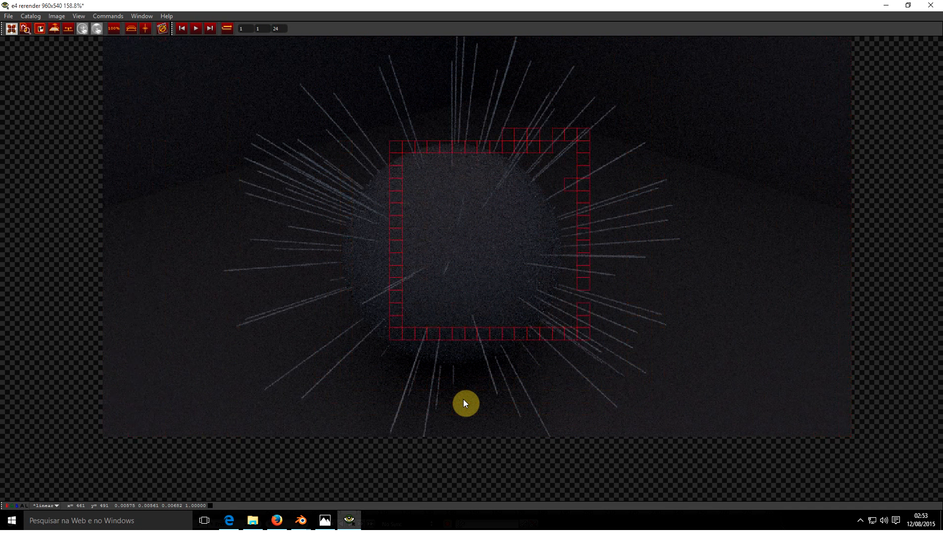
{"action": "right_click", "coordinate": [465, 233]}
{"action": "mouse_move", "coordinate": [512, 297]}
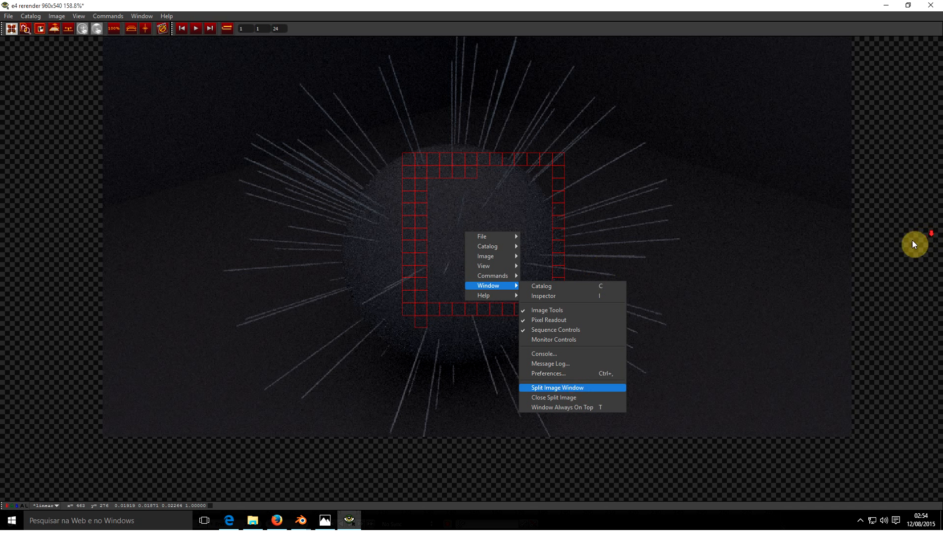
{"action": "key", "text": "Return"}
{"action": "scroll", "coordinate": [811, 305], "scroll_direction": "down", "scroll_amount": 2}
{"action": "scroll", "coordinate": [798, 305], "scroll_direction": "up", "scroll_amount": 3}
{"action": "left_click_drag", "start_coordinate": [799, 305], "coordinate": [696, 304]}
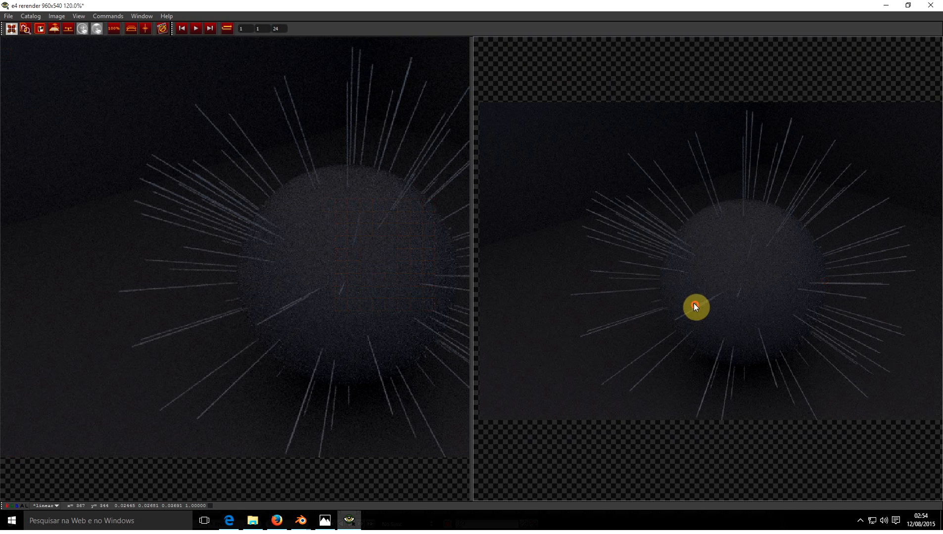
{"action": "scroll", "coordinate": [330, 255], "scroll_direction": "down", "scroll_amount": 2}
{"action": "left_click_drag", "start_coordinate": [332, 275], "coordinate": [240, 283]}
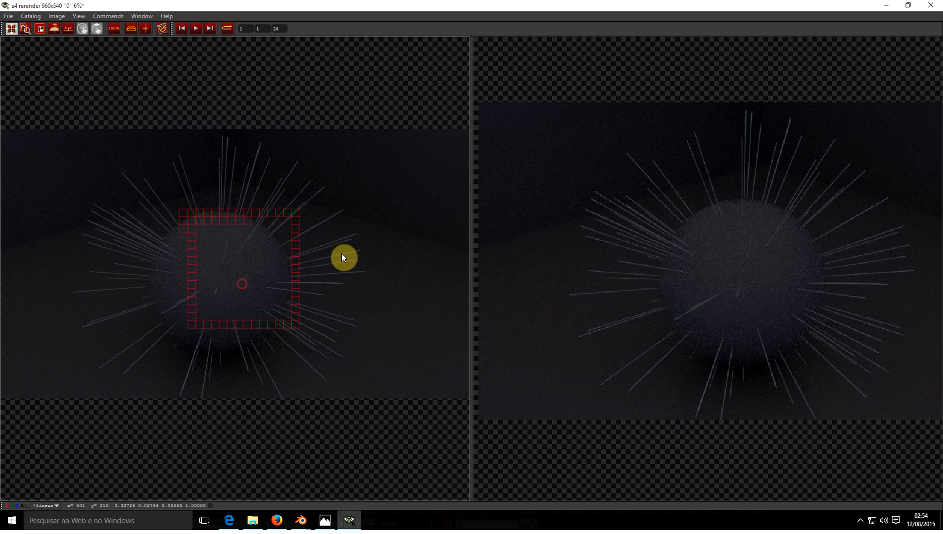
{"action": "left_click_drag", "start_coordinate": [431, 254], "coordinate": [372, 271]}
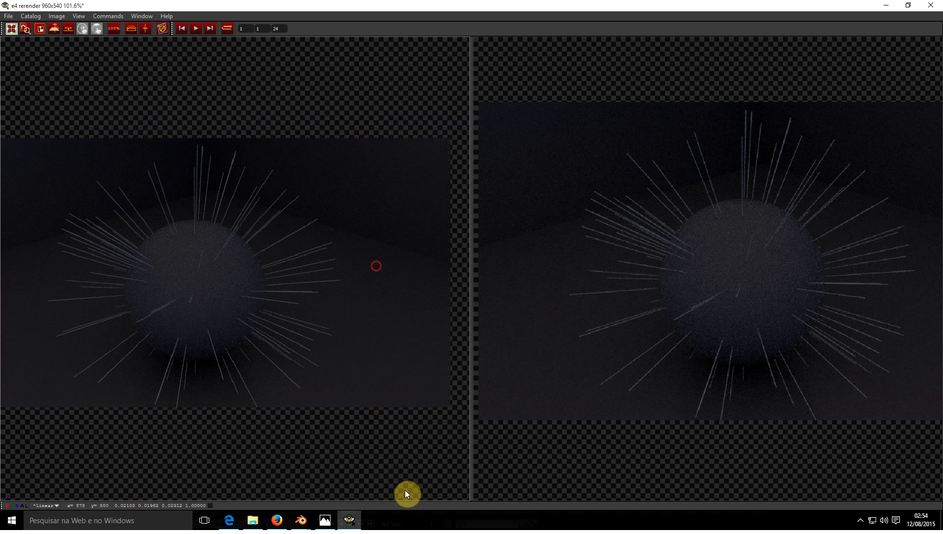
- Switch to the Blender window with tutorial.blend and stop the interactive rendering
{"action": "mouse_move", "coordinate": [300, 520]}
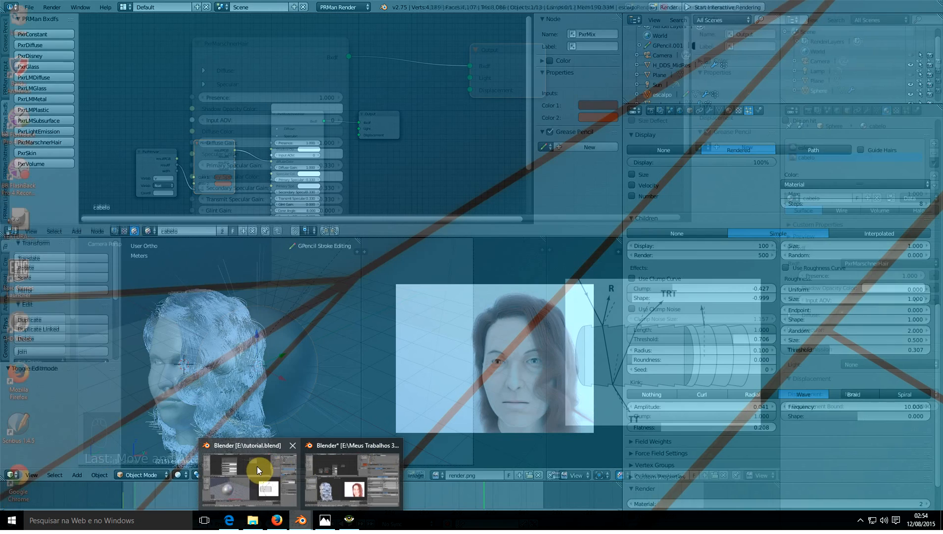
{"action": "left_click", "coordinate": [258, 467]}
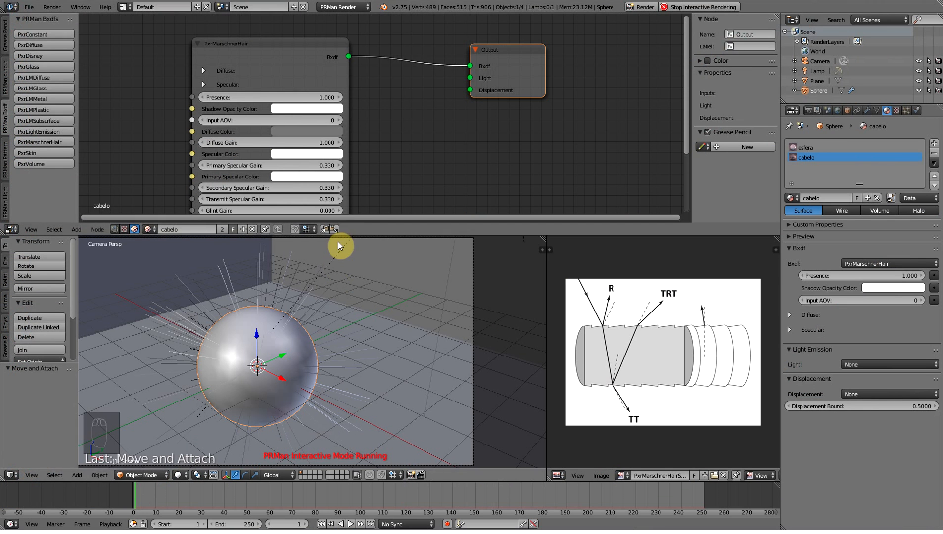
{"action": "left_click", "coordinate": [697, 7]}
- Set the PxrMarschnerHair node's Diffuse Color to a bright golden yellow
{"action": "scroll", "coordinate": [234, 110], "scroll_direction": "up", "scroll_amount": 2}
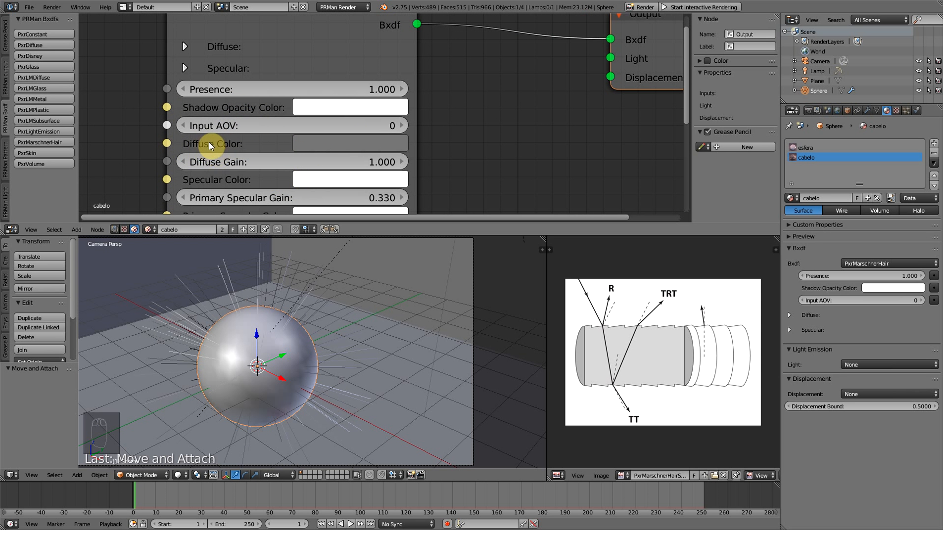
{"action": "left_click", "coordinate": [324, 142]}
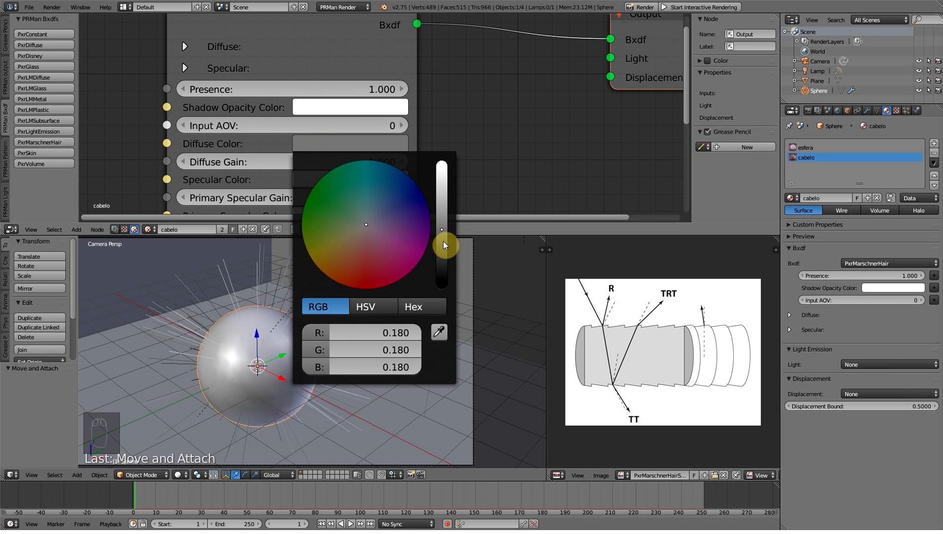
{"action": "left_click_drag", "start_coordinate": [441, 230], "coordinate": [441, 167]}
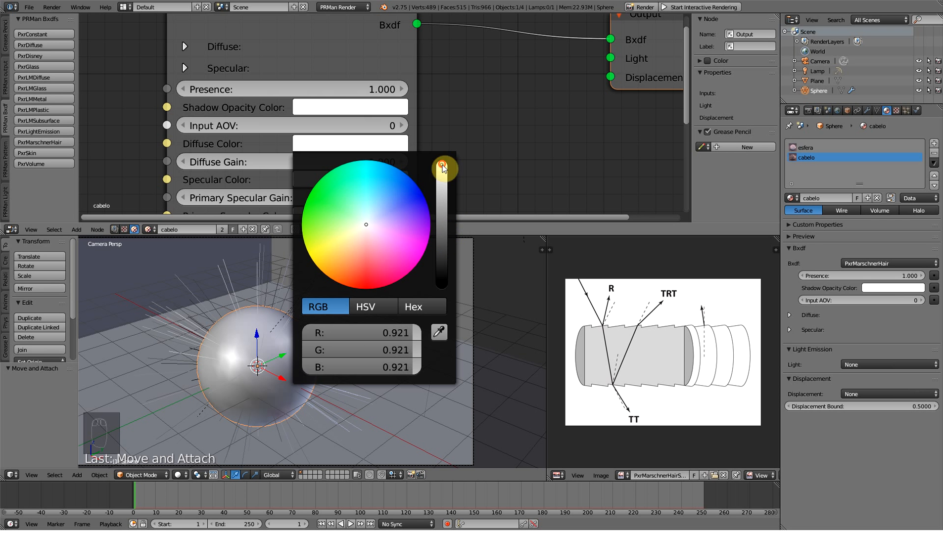
{"action": "left_click_drag", "start_coordinate": [368, 225], "coordinate": [323, 259]}
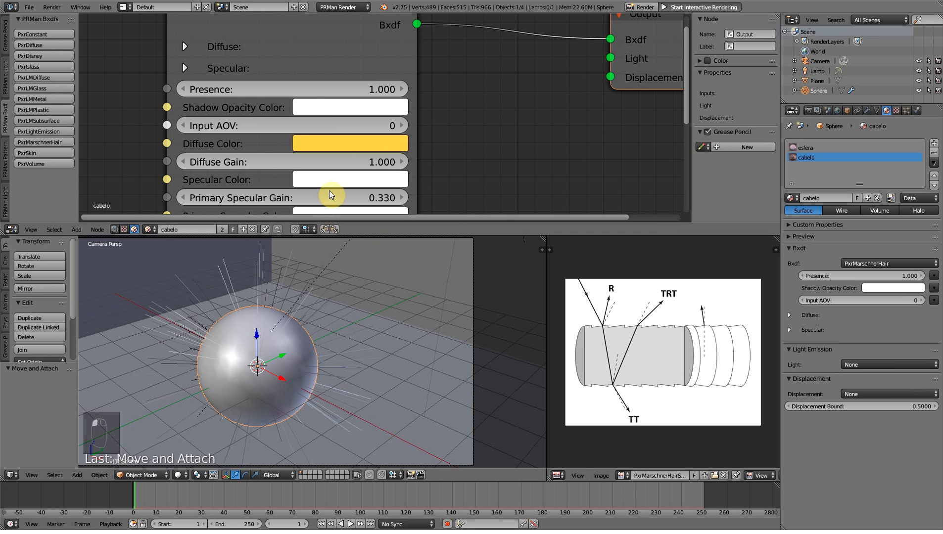
- Switch to the render window, inspect the sphere's interactive render up close, and return to Blender with interactive rendering stopped
{"action": "key", "text": "alt+Tab"}
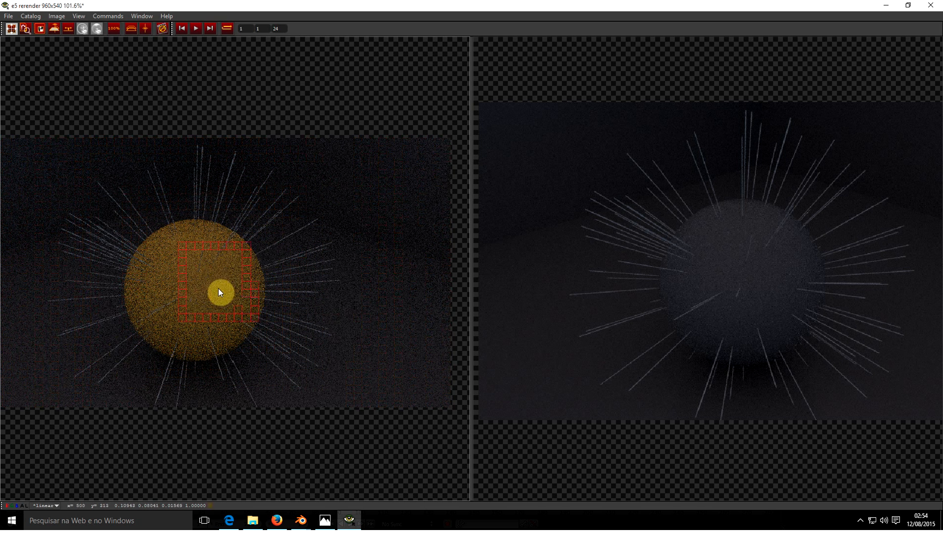
{"action": "scroll", "coordinate": [193, 288], "scroll_direction": "up", "scroll_amount": 2}
{"action": "left_click_drag", "start_coordinate": [177, 295], "coordinate": [242, 270]}
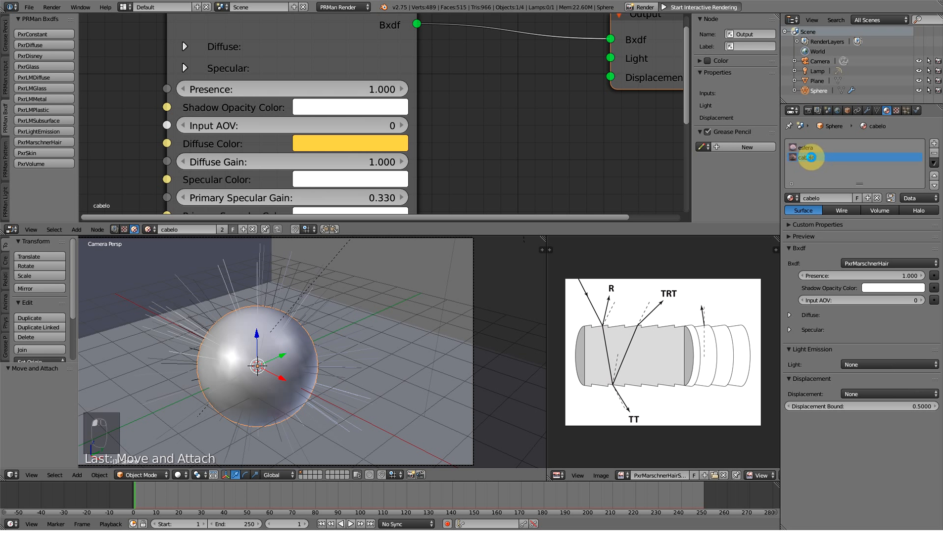
{"action": "left_click", "coordinate": [715, 8]}
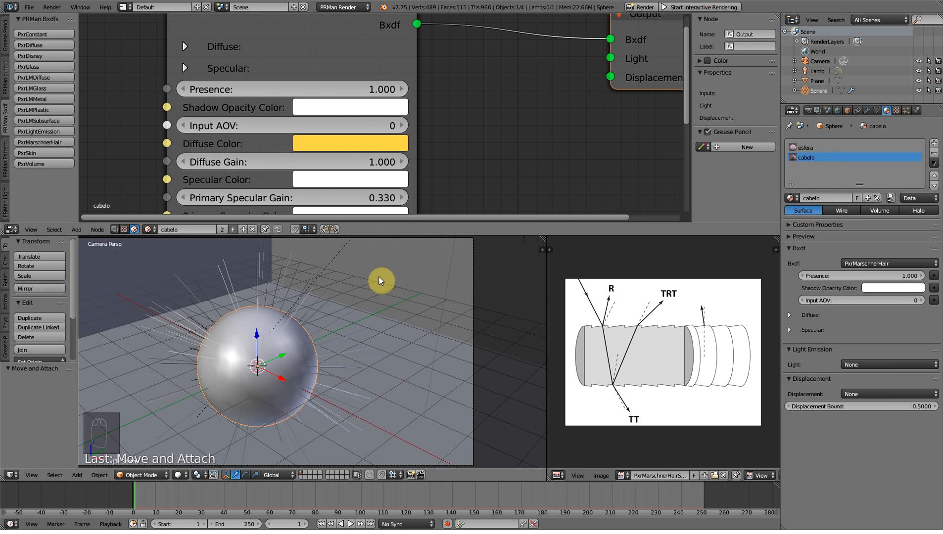
- Select the esfera material slot and enter Edit Mode on the sphere
{"action": "left_click", "coordinate": [806, 150]}
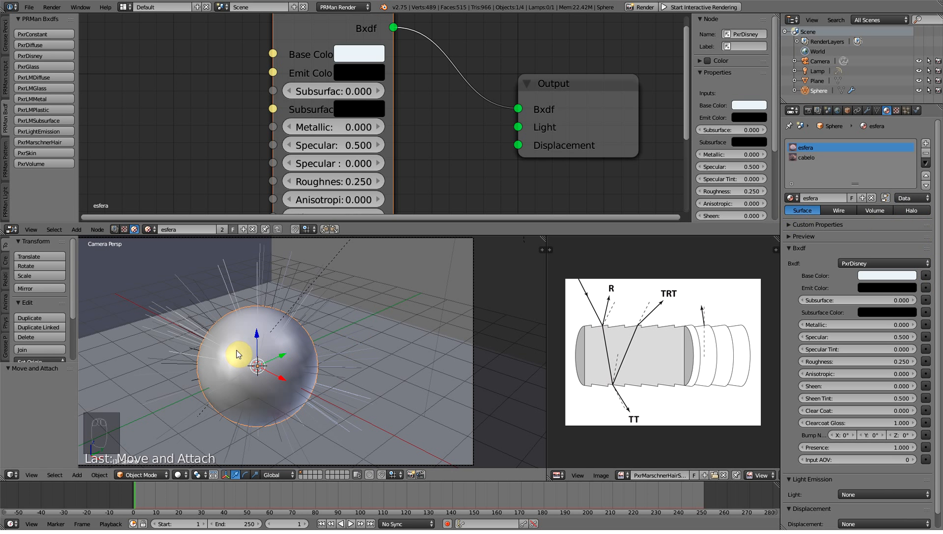
{"action": "key", "text": "alt+Tab"}
{"action": "key", "text": "alt+Tab"}
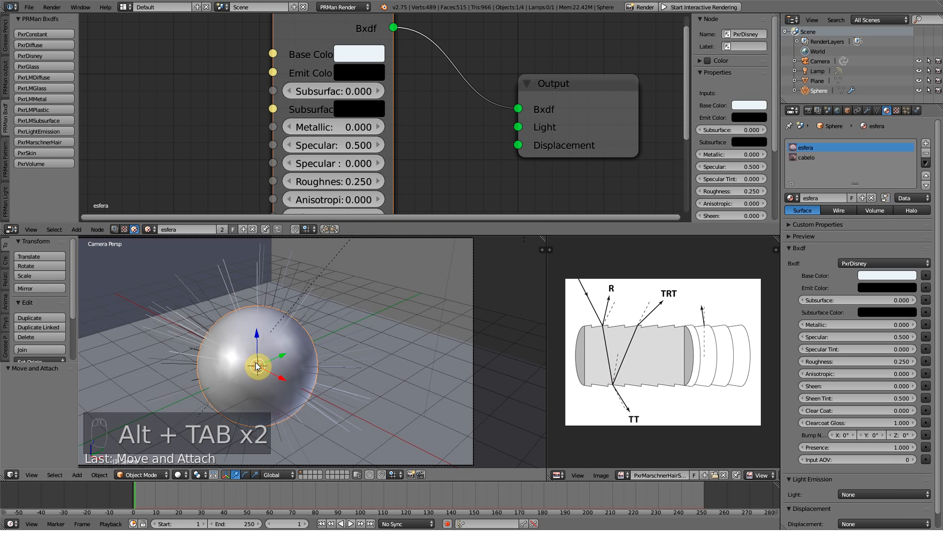
{"action": "right_click", "coordinate": [261, 368], "text": "alt"}
{"action": "right_click", "coordinate": [289, 350]}
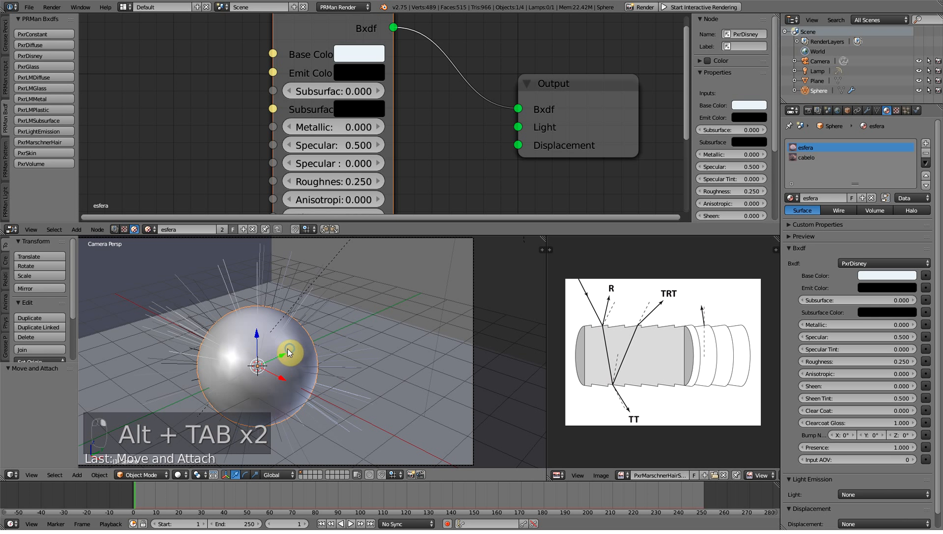
{"action": "left_click", "coordinate": [151, 475]}
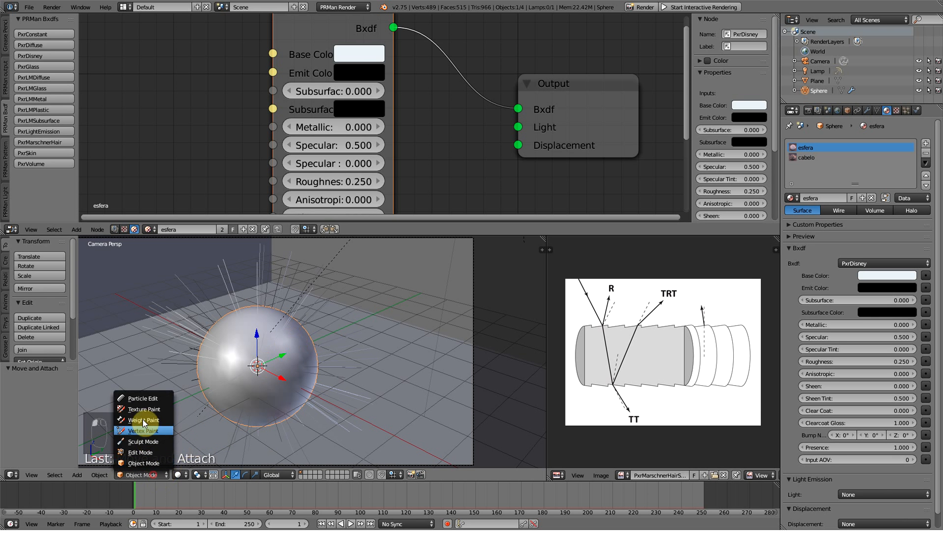
{"action": "left_click", "coordinate": [148, 452]}
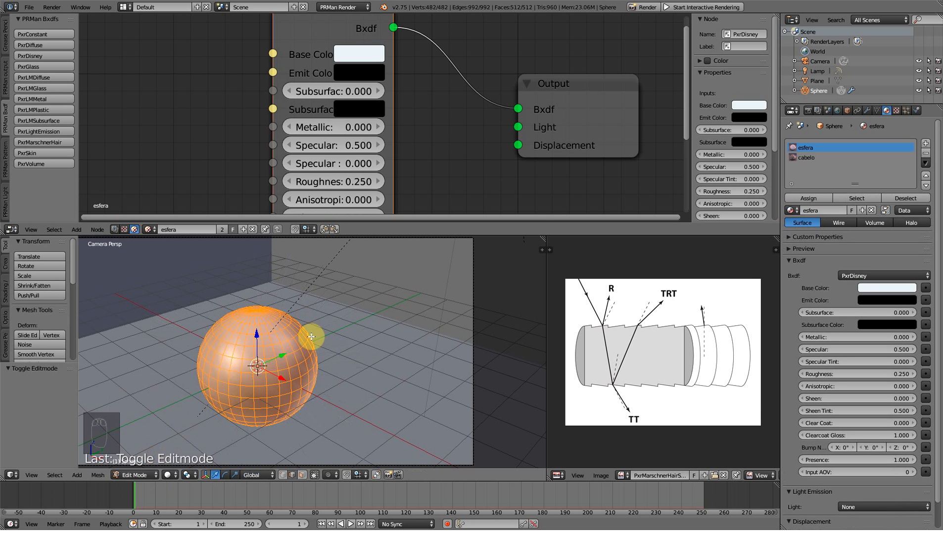
- Assign the esfera material to the sphere's whole mesh and return to Object Mode
{"action": "left_click", "coordinate": [806, 158]}
{"action": "left_click", "coordinate": [807, 147]}
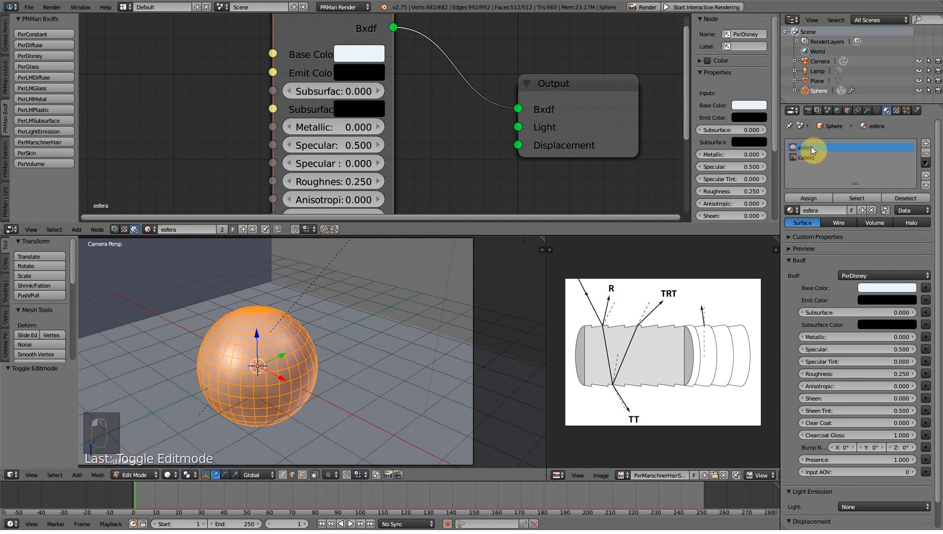
{"action": "left_click", "coordinate": [814, 199]}
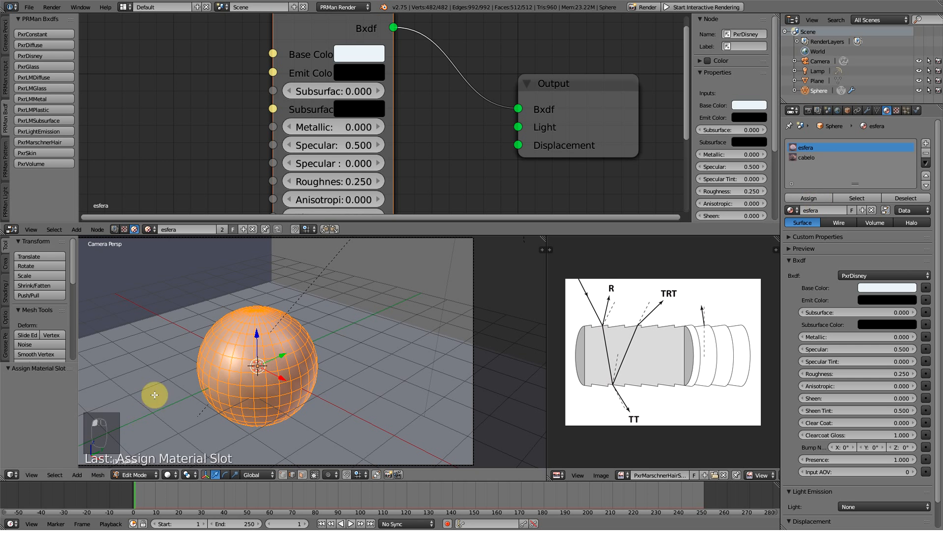
{"action": "key", "text": "alt+Tab"}
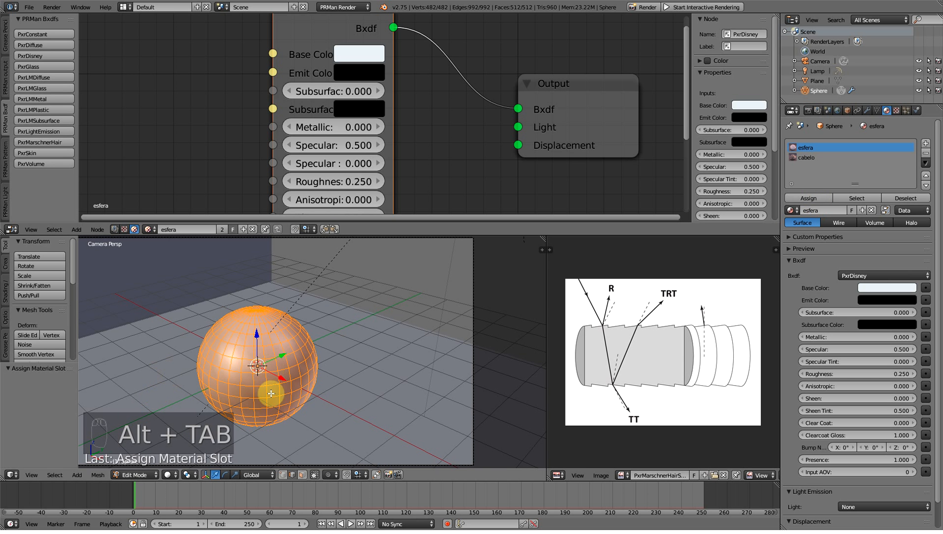
{"action": "left_click", "coordinate": [141, 476]}
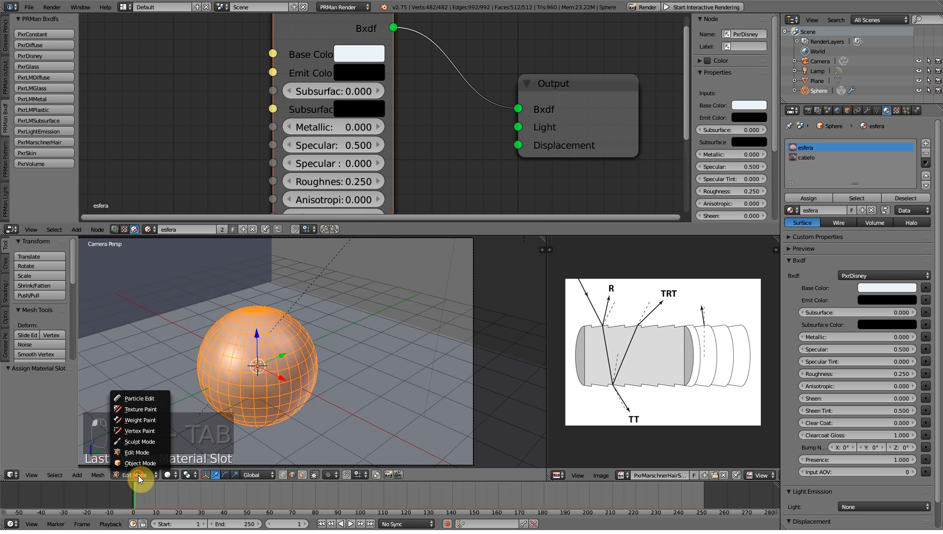
{"action": "left_click", "coordinate": [138, 464]}
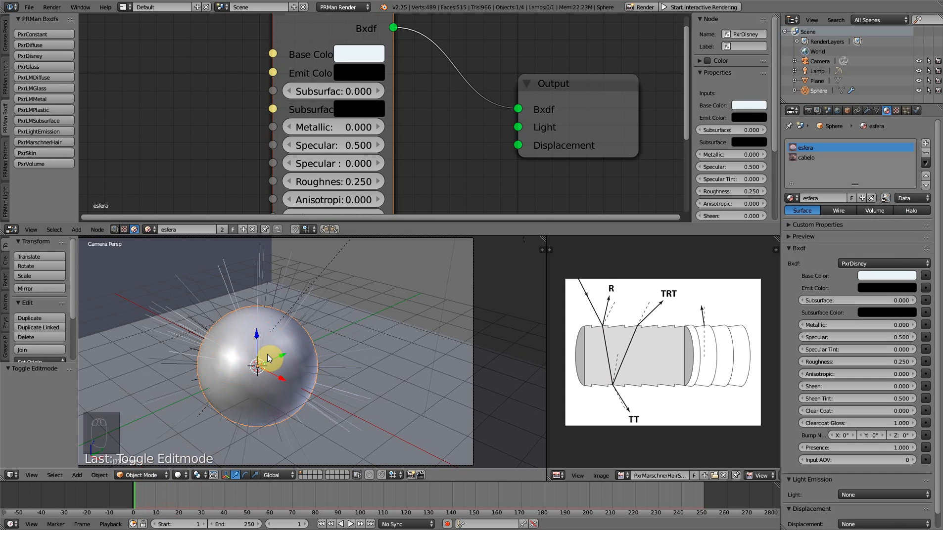
- Save the scene as tutorial.blend in E:\, overwriting the existing file
{"action": "key", "text": "ctrl+alt+s"}
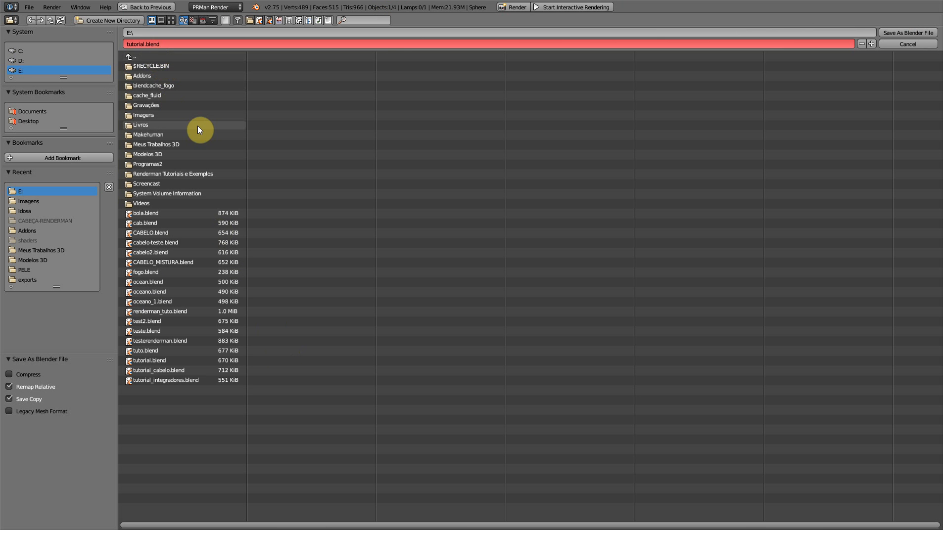
{"action": "key", "text": "alt+Escape"}
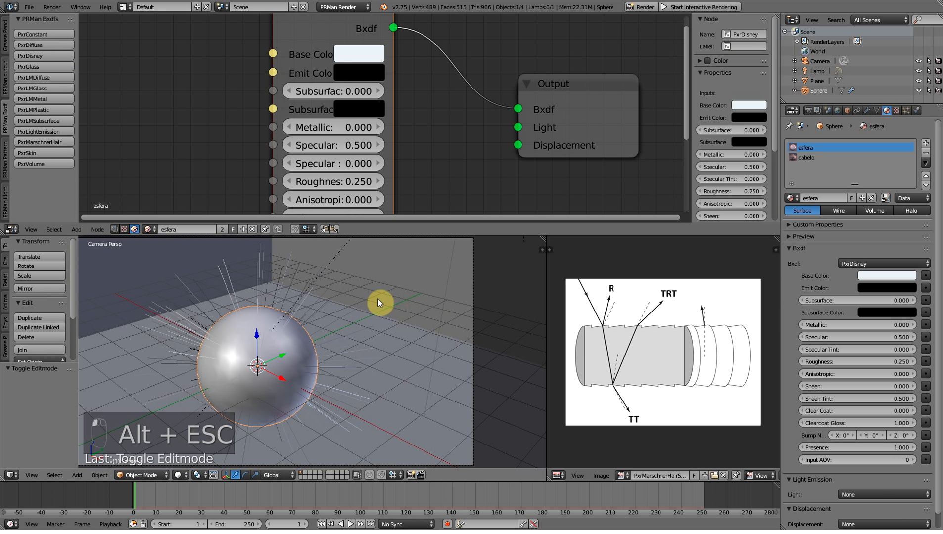
{"action": "key", "text": "ctrl+shift+s"}
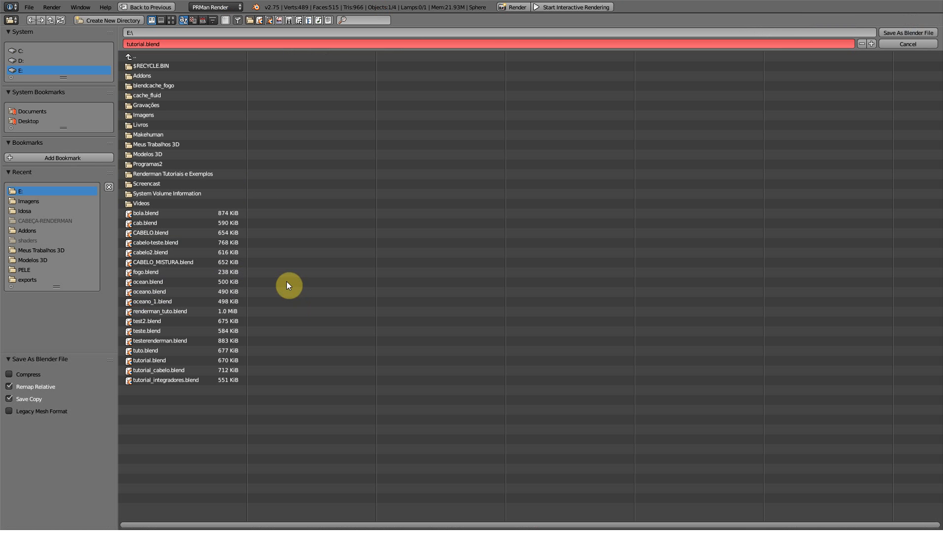
{"action": "left_click", "coordinate": [902, 35]}
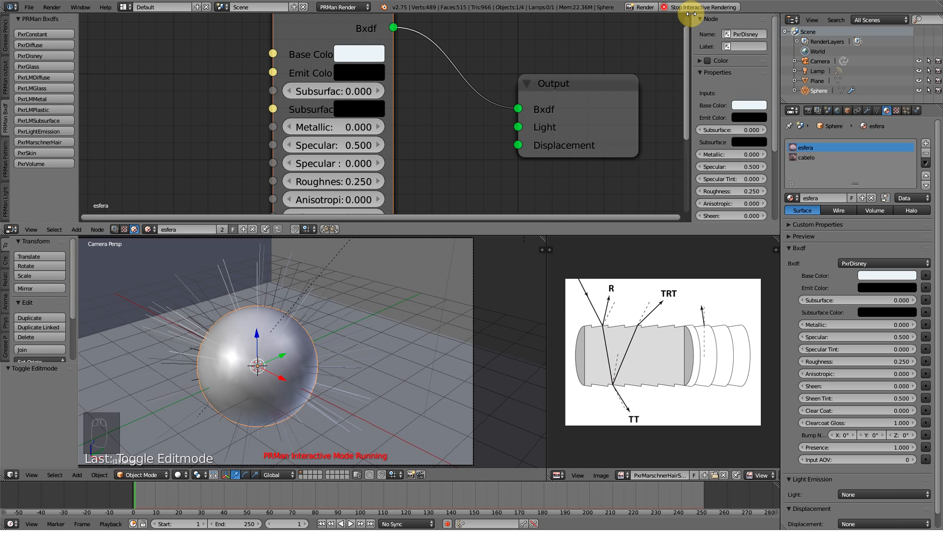
- Stop the interactive rendering and show the sphere's particle settings with the Velocity section collapsed
{"action": "left_click", "coordinate": [707, 9]}
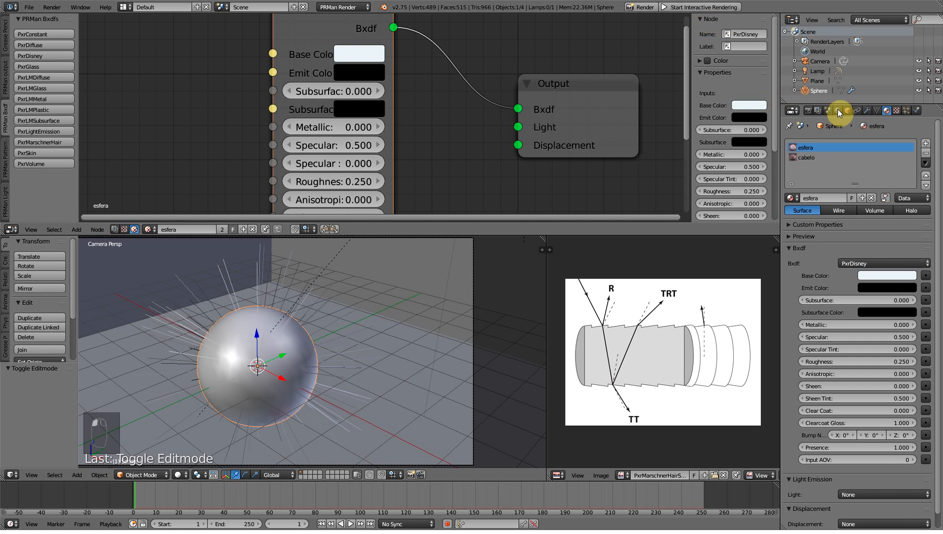
{"action": "left_click", "coordinate": [907, 110]}
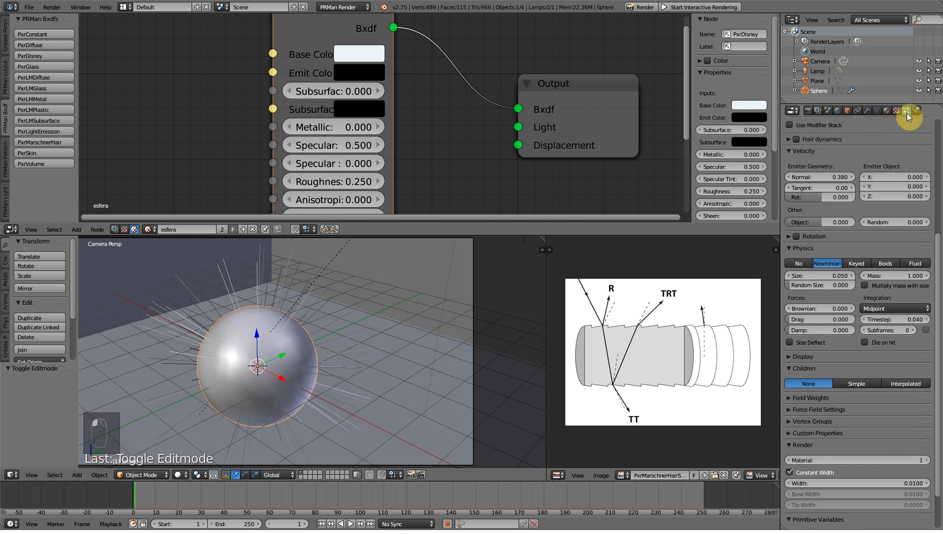
{"action": "left_click_drag", "start_coordinate": [939, 272], "coordinate": [940, 204]}
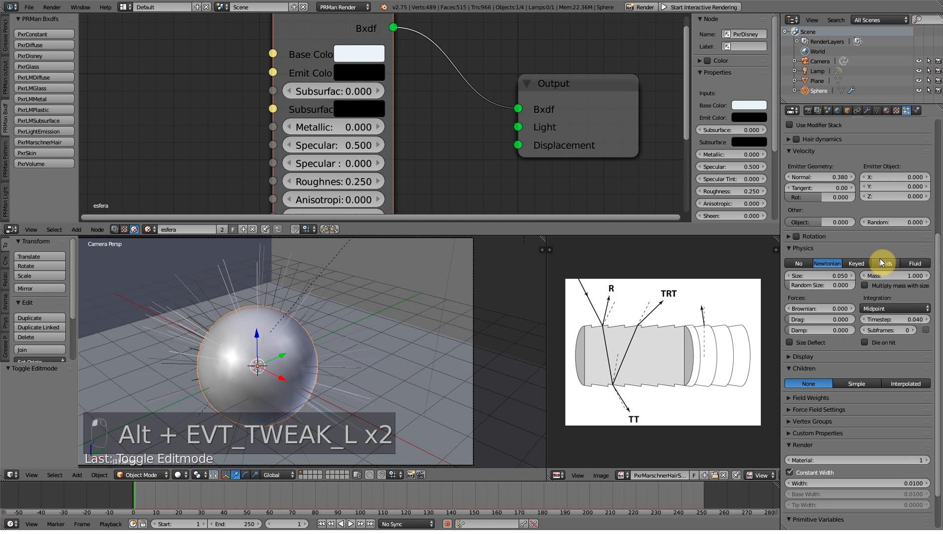
{"action": "left_click_drag", "start_coordinate": [938, 239], "coordinate": [937, 211]}
{"action": "left_click", "coordinate": [911, 151]}
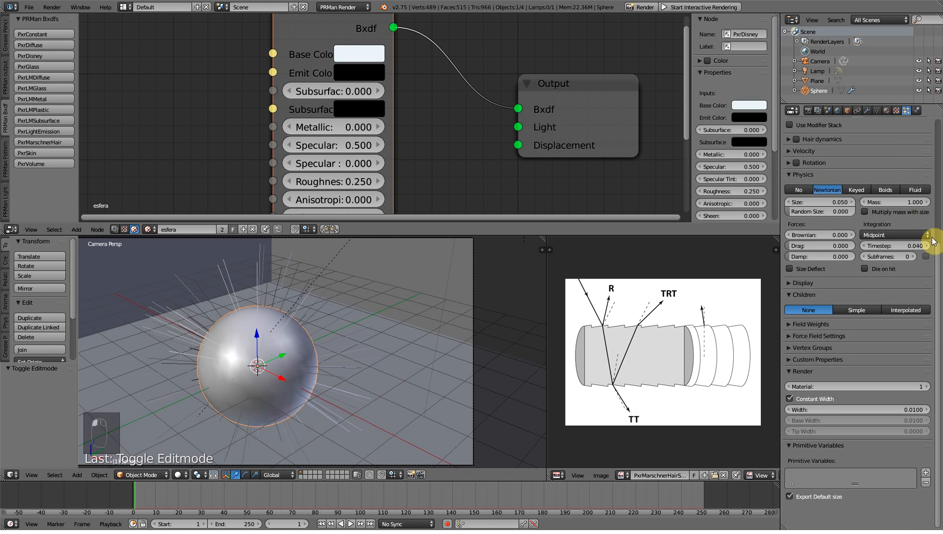
- Set the Material index in the hair particle system's Render settings to 2
{"action": "left_click_drag", "start_coordinate": [937, 245], "coordinate": [936, 204]}
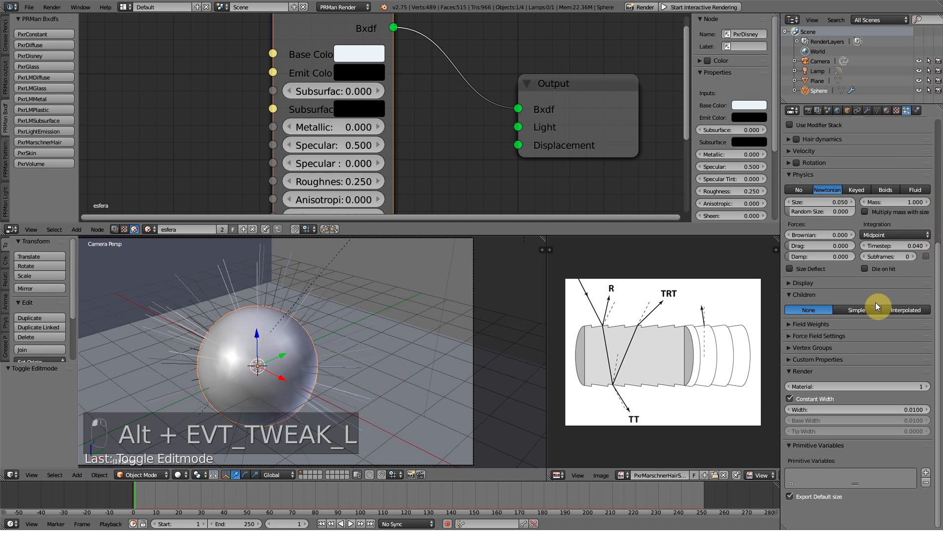
{"action": "scroll", "coordinate": [860, 294], "scroll_direction": "down", "scroll_amount": 4, "text": "alt"}
{"action": "scroll", "coordinate": [861, 294], "scroll_direction": "up", "scroll_amount": 4, "text": "alt"}
{"action": "scroll", "coordinate": [838, 402], "scroll_direction": "up", "scroll_amount": 1, "text": "alt"}
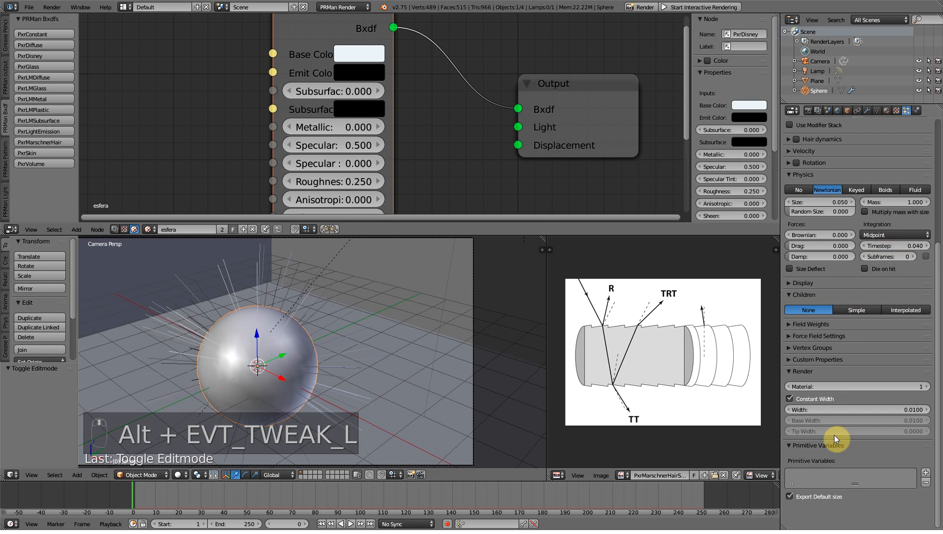
{"action": "left_click", "coordinate": [788, 372]}
{"action": "left_click", "coordinate": [786, 372]}
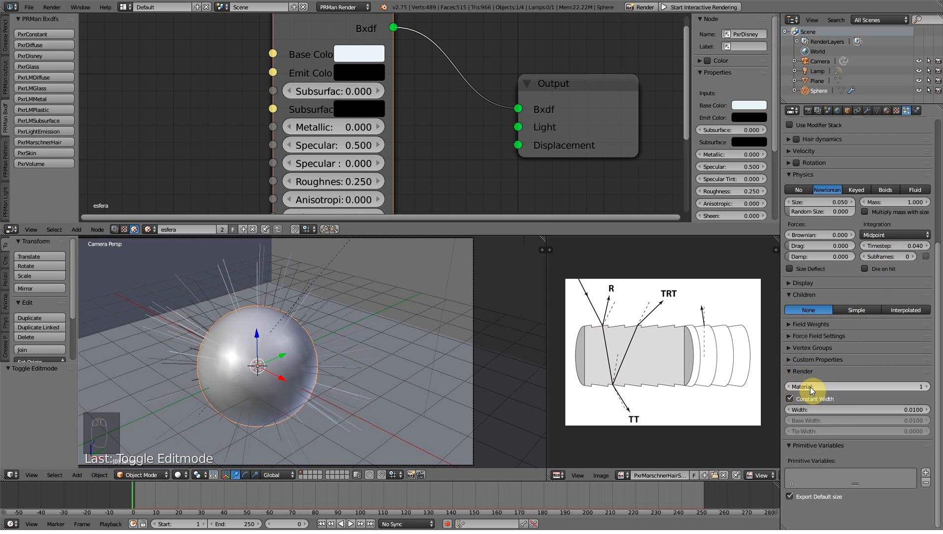
{"action": "left_click", "coordinate": [923, 388]}
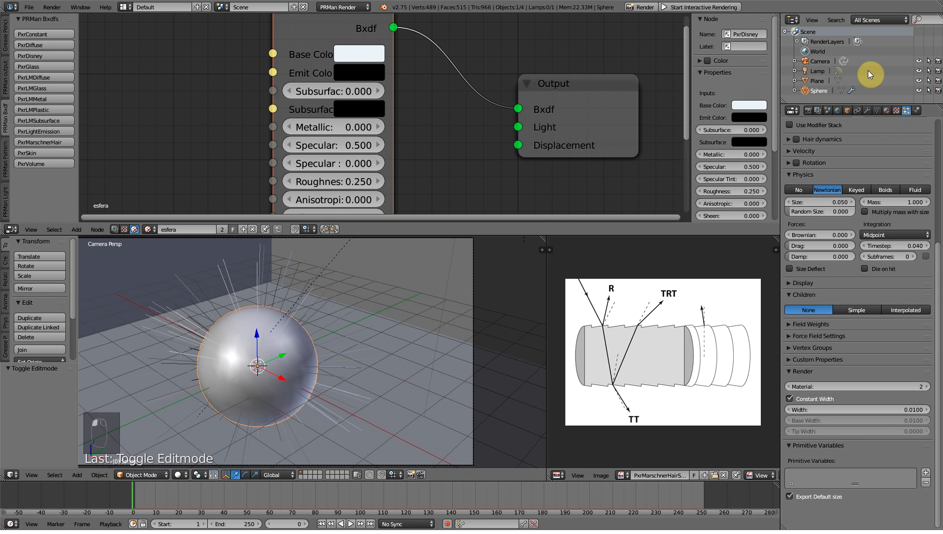
- Check the order of the sphere's material slots, return to its particle settings, and start interactive rendering
{"action": "left_click", "coordinate": [886, 111]}
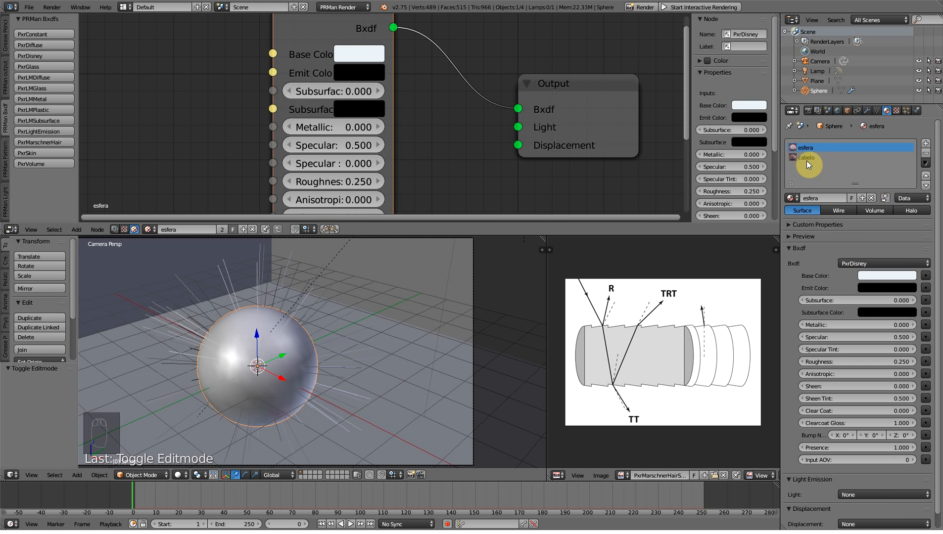
{"action": "left_click", "coordinate": [907, 111]}
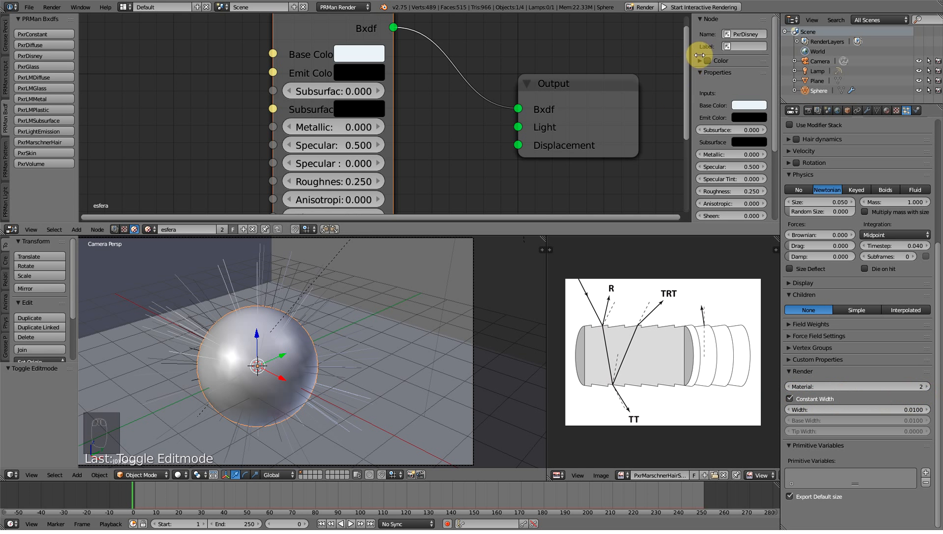
{"action": "left_click", "coordinate": [690, 7]}
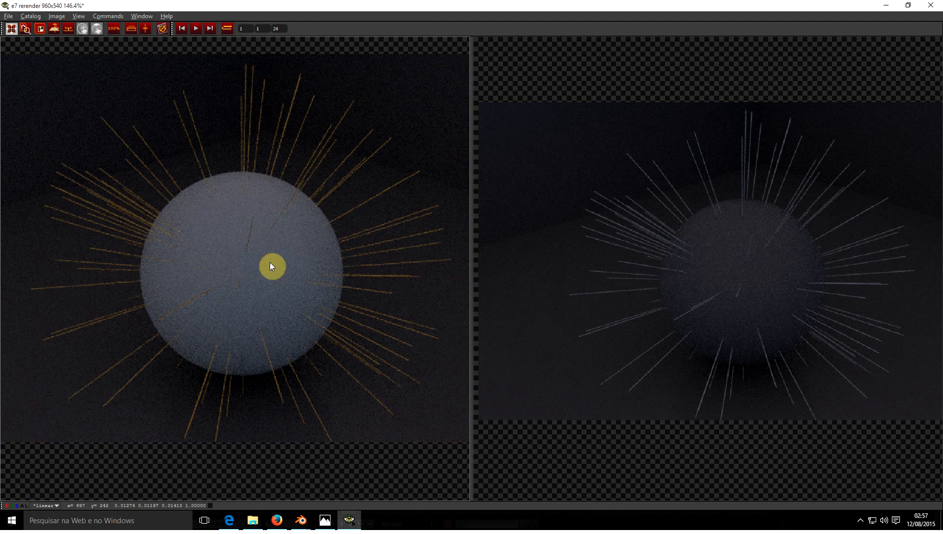
- Compare the hair and sphere colors in the new render with the earlier e4 render beside it
{"action": "scroll", "coordinate": [595, 254], "scroll_direction": "down", "scroll_amount": 5}
{"action": "scroll", "coordinate": [670, 284], "scroll_direction": "up", "scroll_amount": 5}
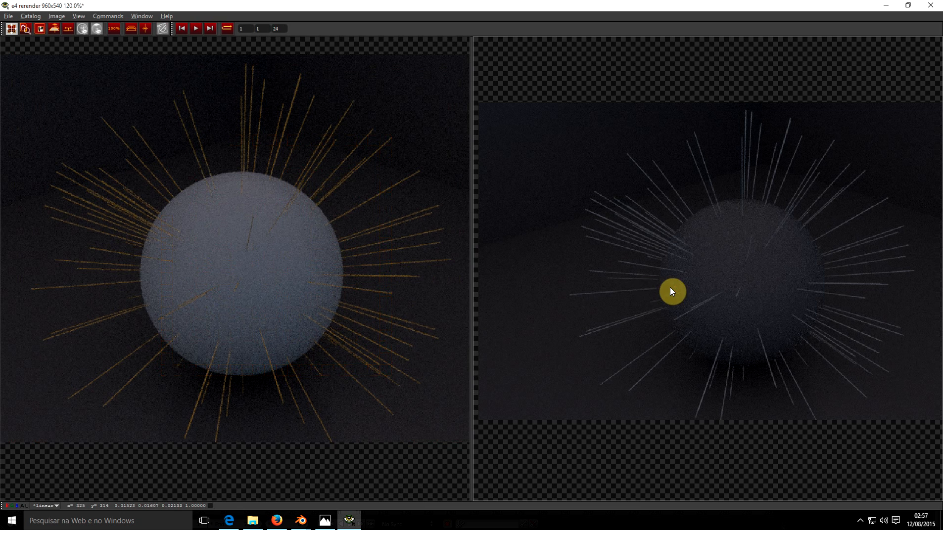
{"action": "scroll", "coordinate": [295, 225], "scroll_direction": "up", "scroll_amount": 2}
{"action": "scroll", "coordinate": [297, 229], "scroll_direction": "down", "scroll_amount": 2}
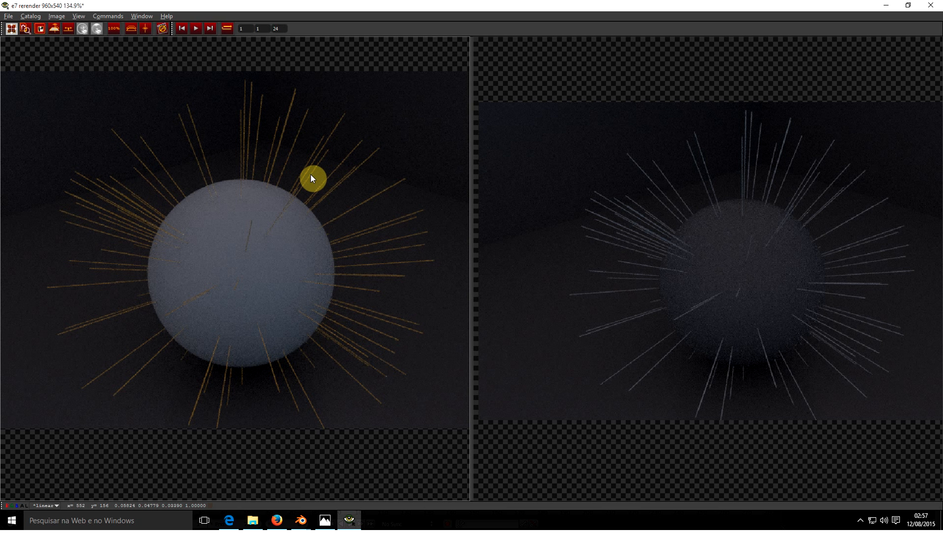
- Switch back to the Blender window and turn off Constant Width for the hair particles
{"action": "key", "text": "alt+Tab"}
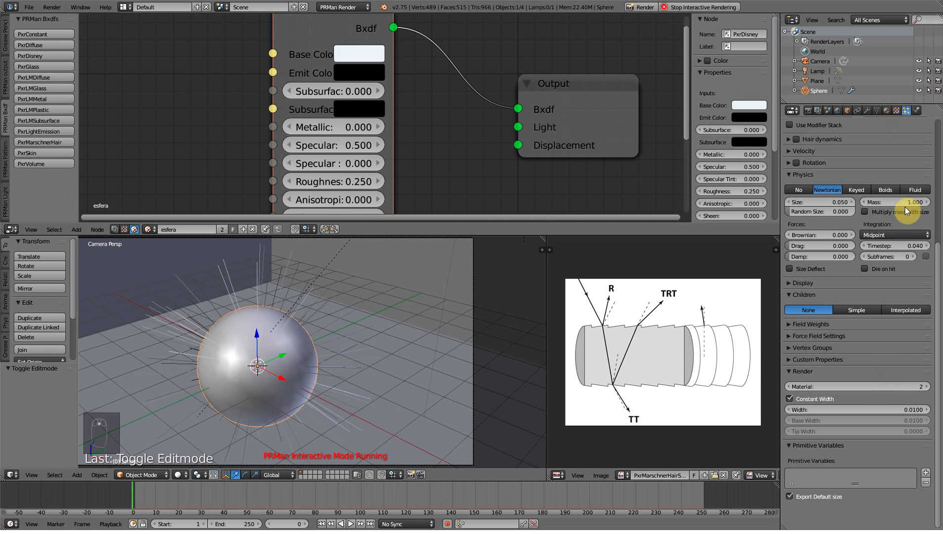
{"action": "left_click", "coordinate": [790, 398]}
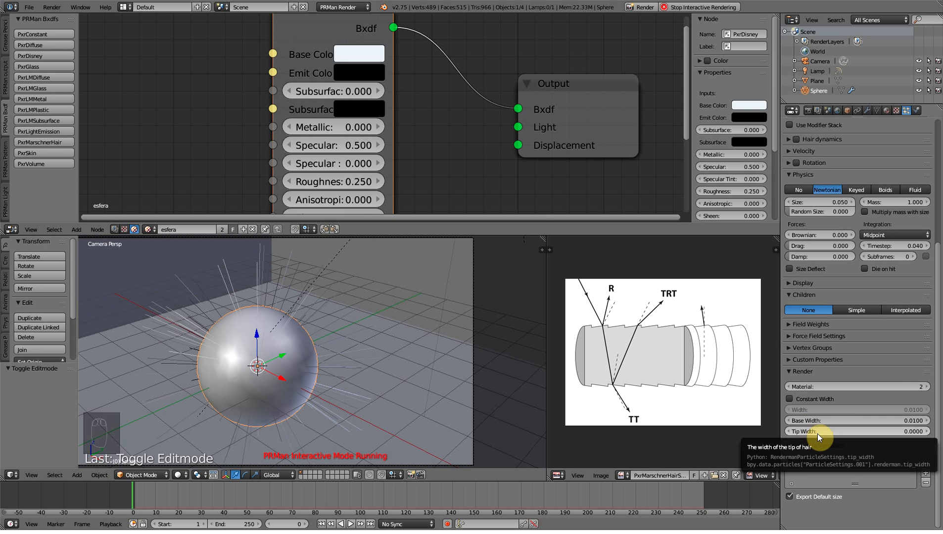
{"action": "left_click", "coordinate": [913, 420]}
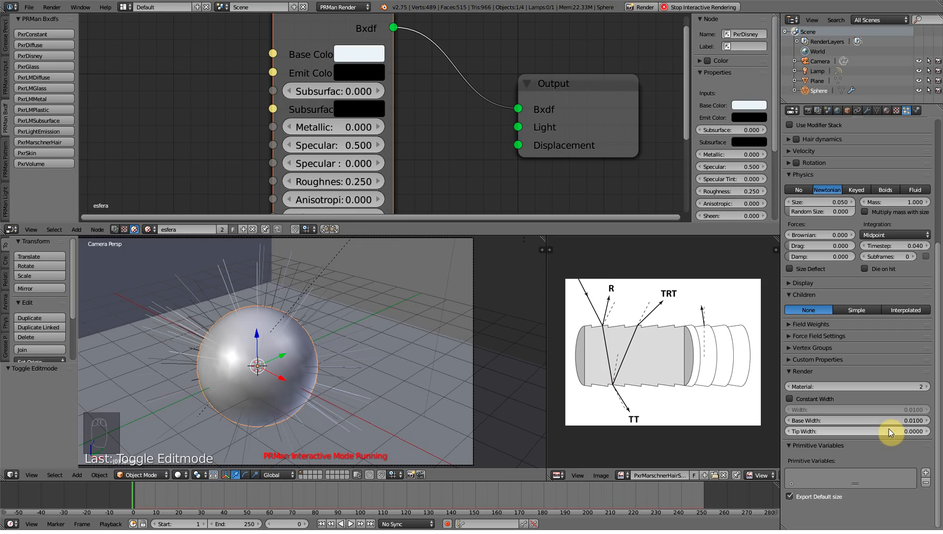
{"action": "left_click", "coordinate": [913, 422]}
{"action": "left_click", "coordinate": [836, 421]}
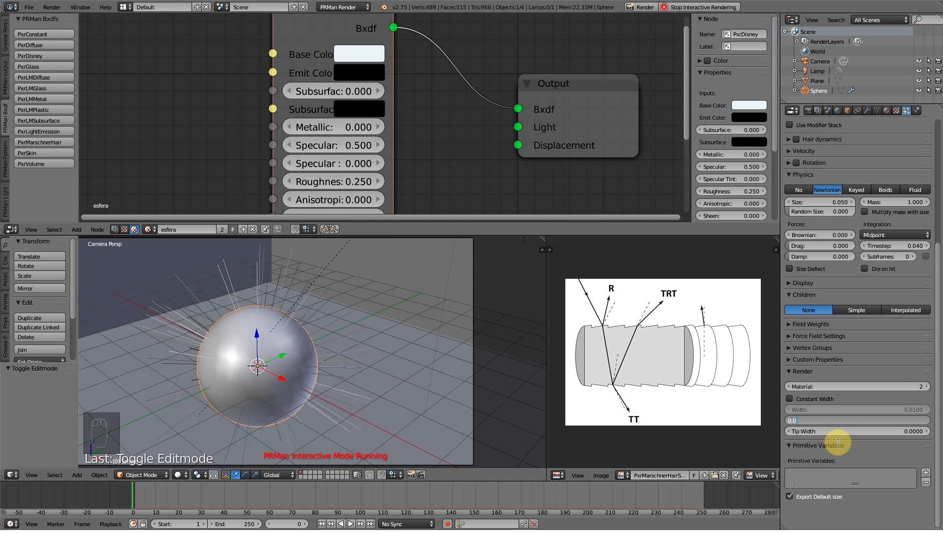
{"action": "key", "text": "Escape"}
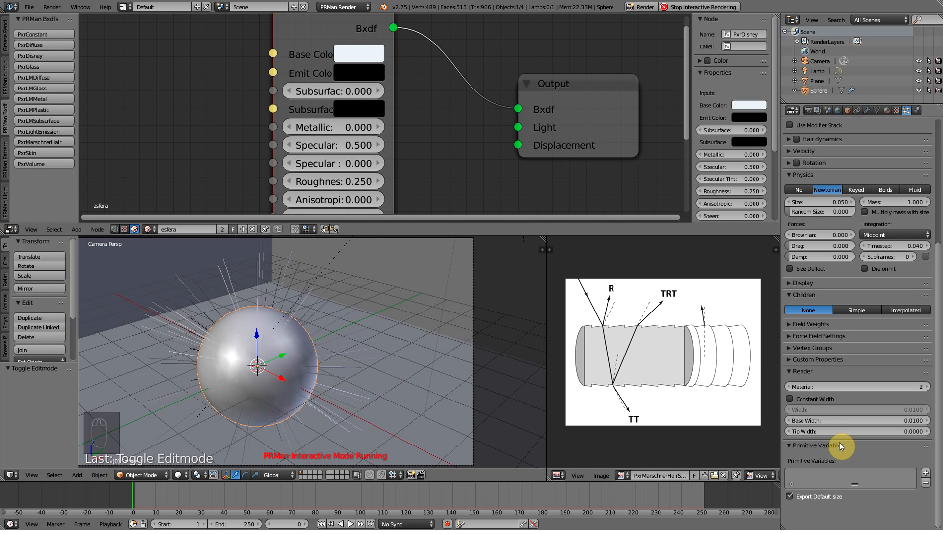
- Set the hair particles' Base Width to 0.1 and Tip Width to 0.005
{"action": "left_click", "coordinate": [861, 422]}
{"action": "left_click", "coordinate": [861, 422]}
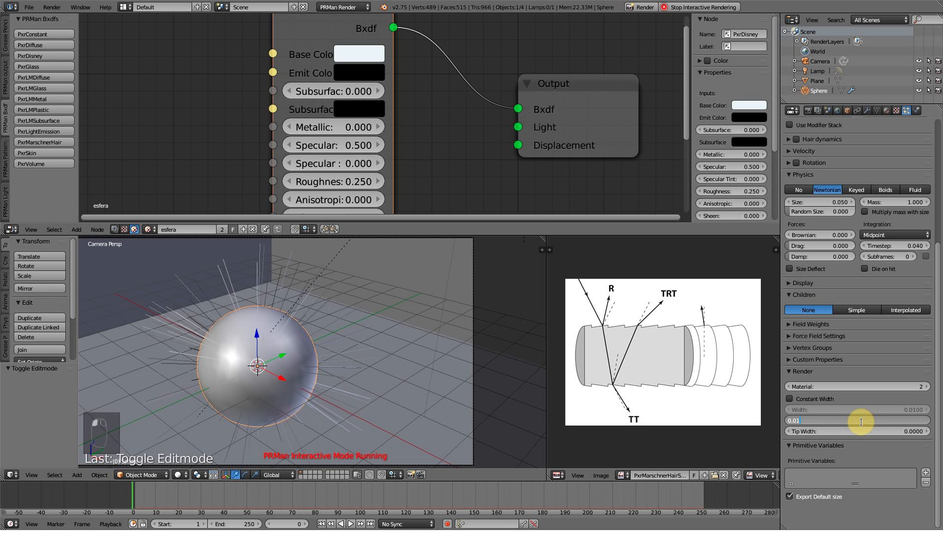
{"action": "key", "text": "BackSpace"}
{"action": "key", "text": "Return"}
{"action": "double_click", "coordinate": [861, 431]}
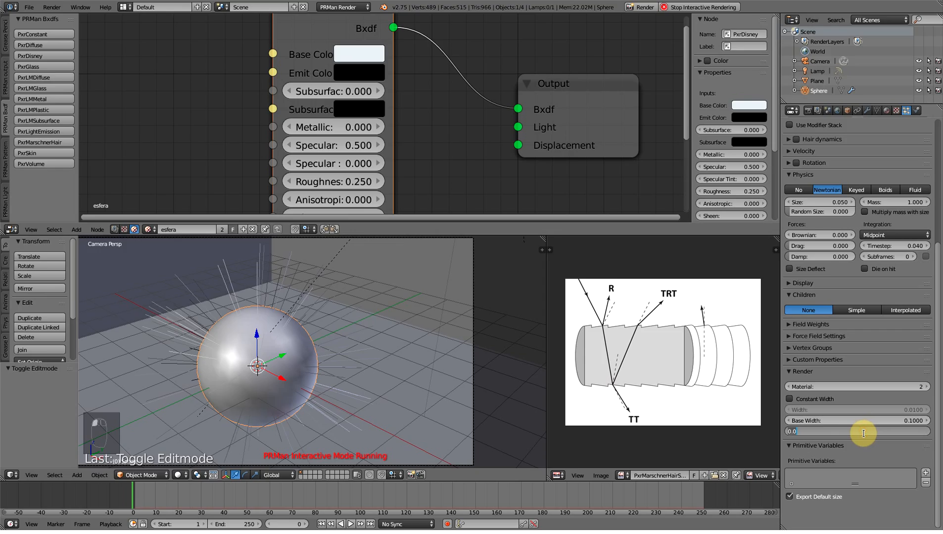
{"action": "left_click", "coordinate": [863, 434]}
{"action": "key", "text": "Return"}
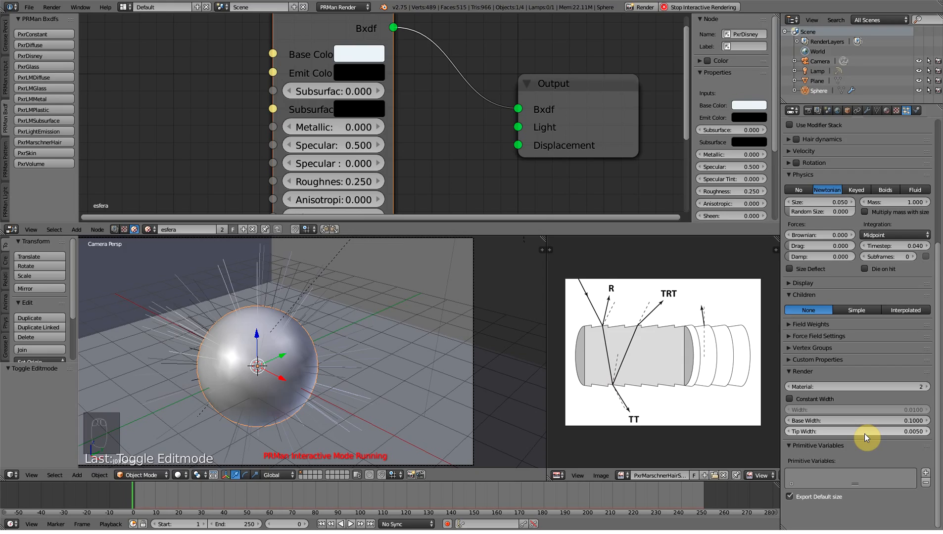
- Restart interactive rendering and examine the hairs' base and tip thickness up close in the new render
{"action": "key", "text": "alt+Tab"}
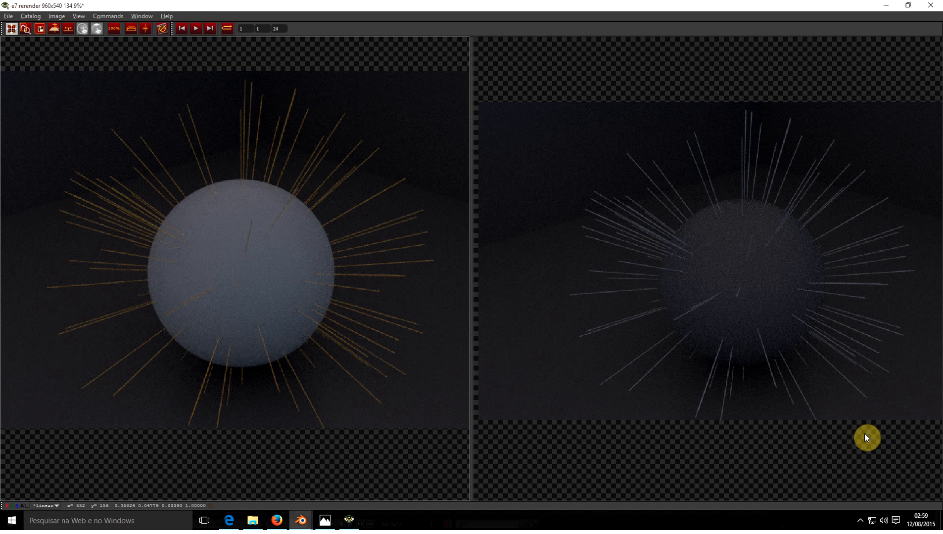
{"action": "key", "text": "alt+Tab"}
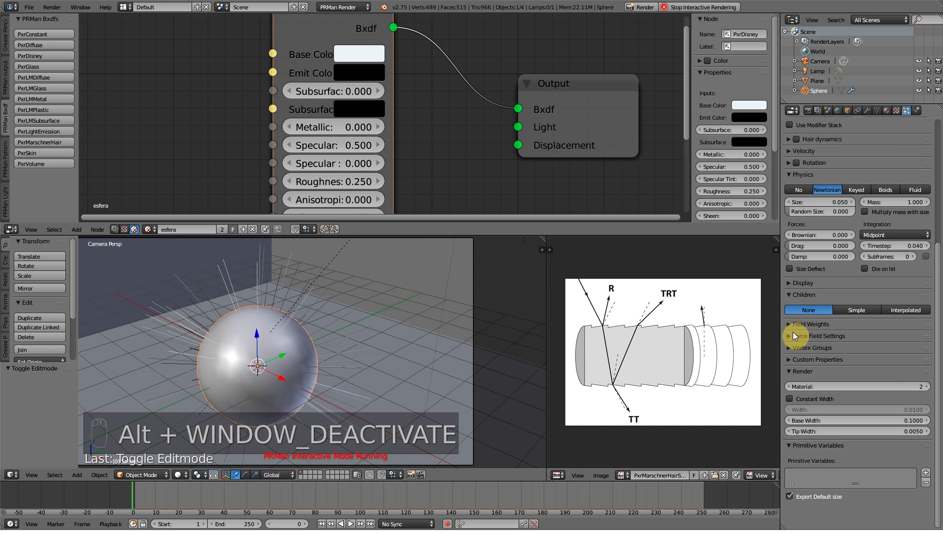
{"action": "left_click", "coordinate": [712, 7]}
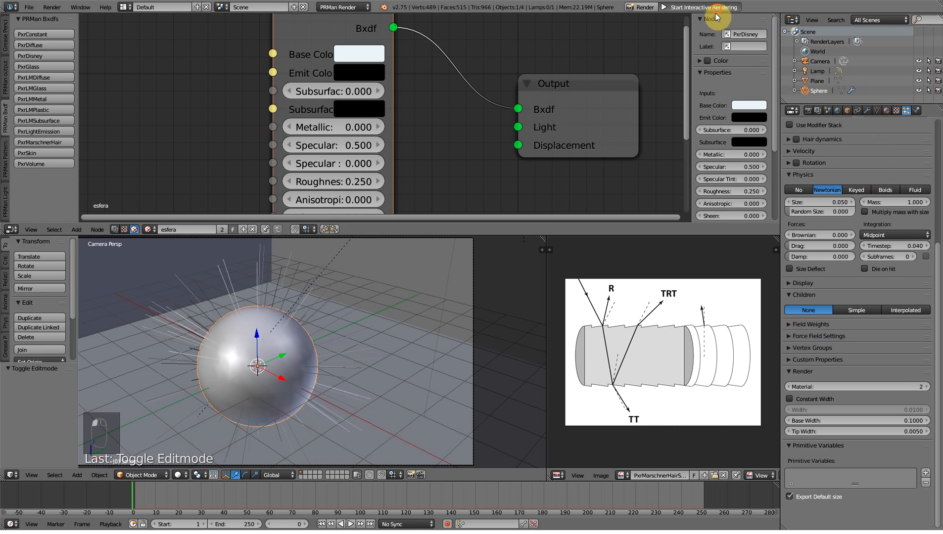
{"action": "key", "text": "alt+Tab"}
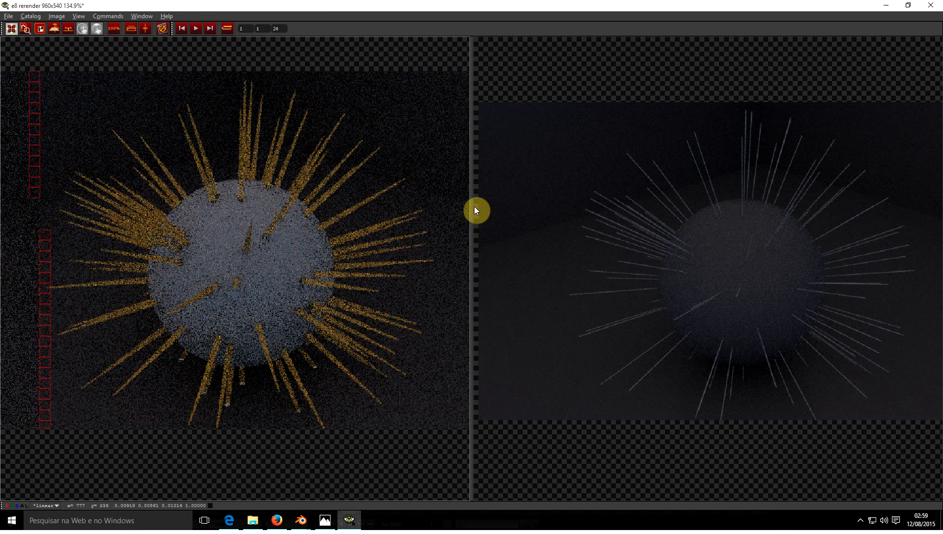
{"action": "left_click_drag", "start_coordinate": [470, 205], "coordinate": [585, 208]}
{"action": "scroll", "coordinate": [270, 251], "scroll_direction": "up", "scroll_amount": 2}
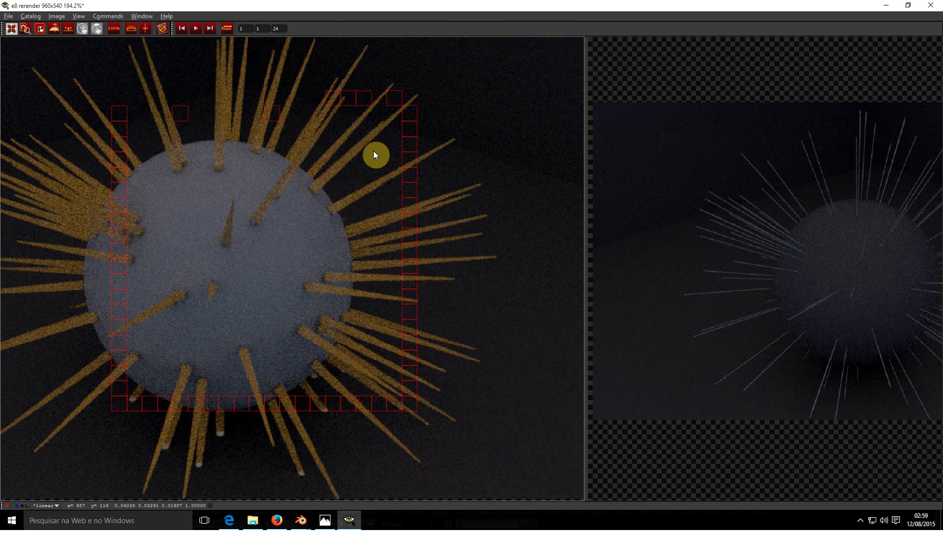
{"action": "scroll", "coordinate": [374, 153], "scroll_direction": "down", "scroll_amount": 2}
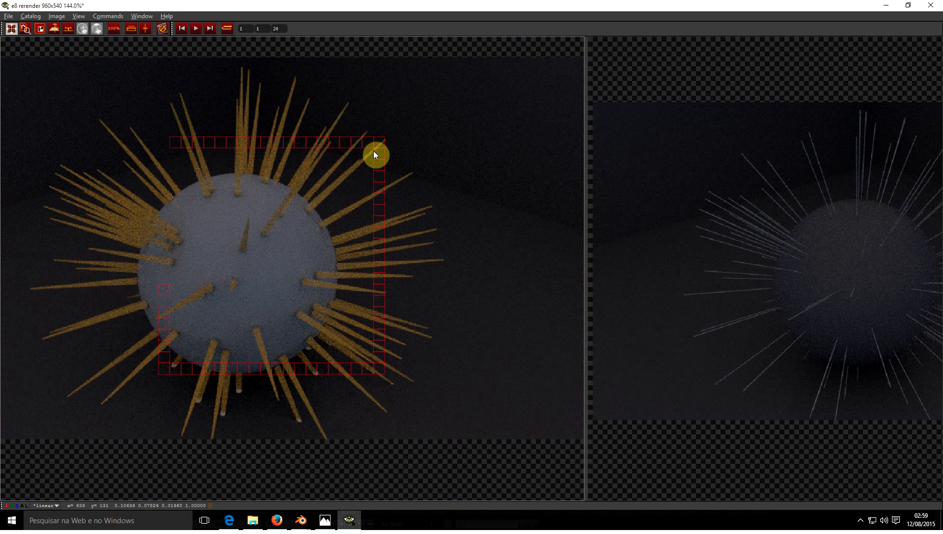
- Switch back to the tutorial.blend window in Blender and stop the interactive rendering
{"action": "key", "text": "alt+Tab"}
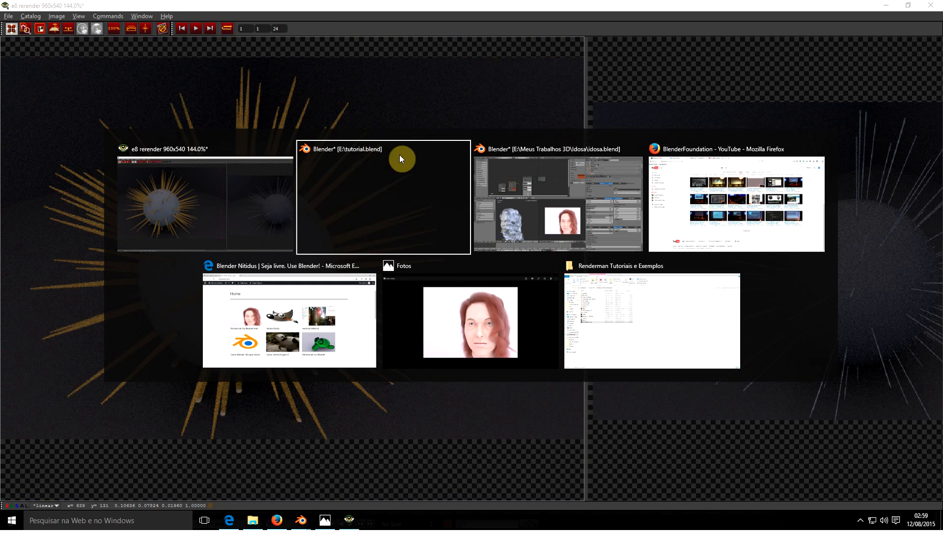
{"action": "left_click", "coordinate": [416, 220]}
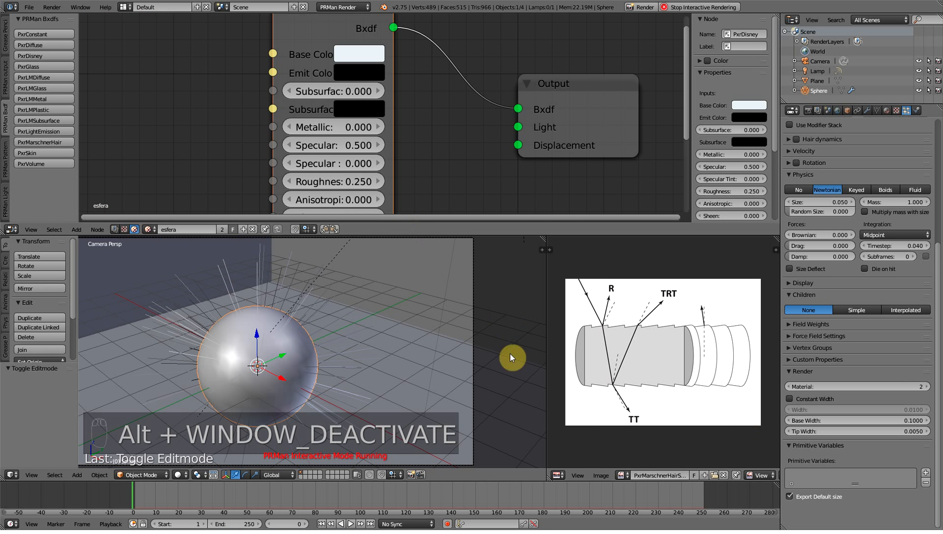
{"action": "left_click", "coordinate": [723, 8]}
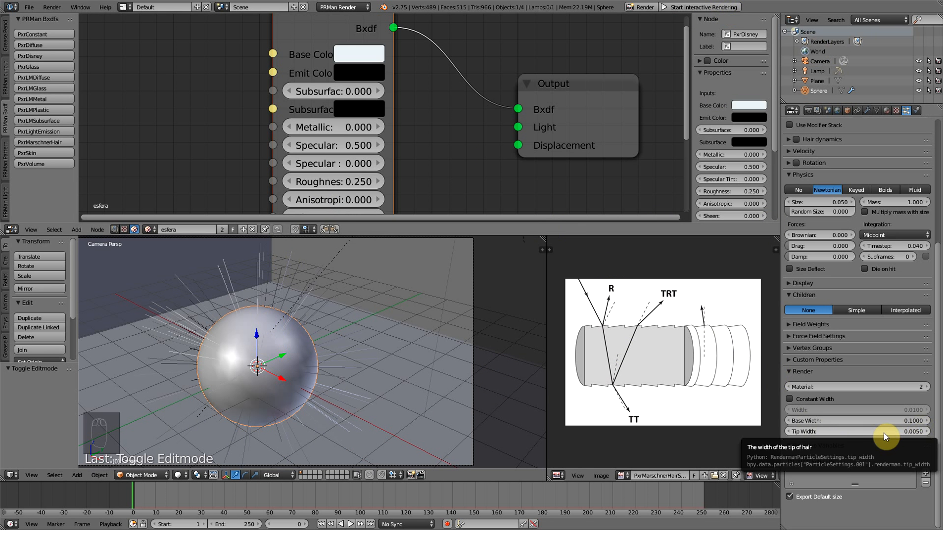
- Set the hair particles' Base Width to 0.005 and Tip Width to 0
{"action": "left_click", "coordinate": [867, 419]}
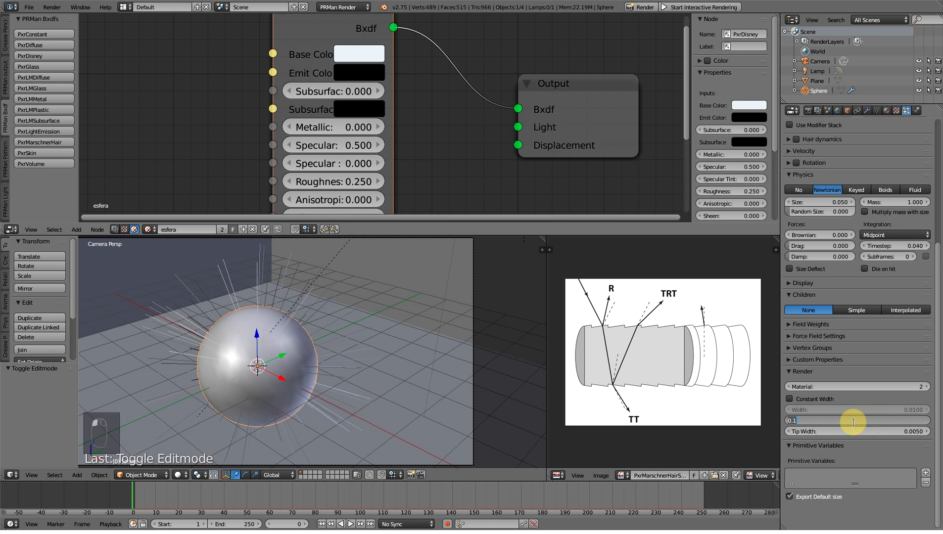
{"action": "type", "text": "005"}
{"action": "key", "text": "Return"}
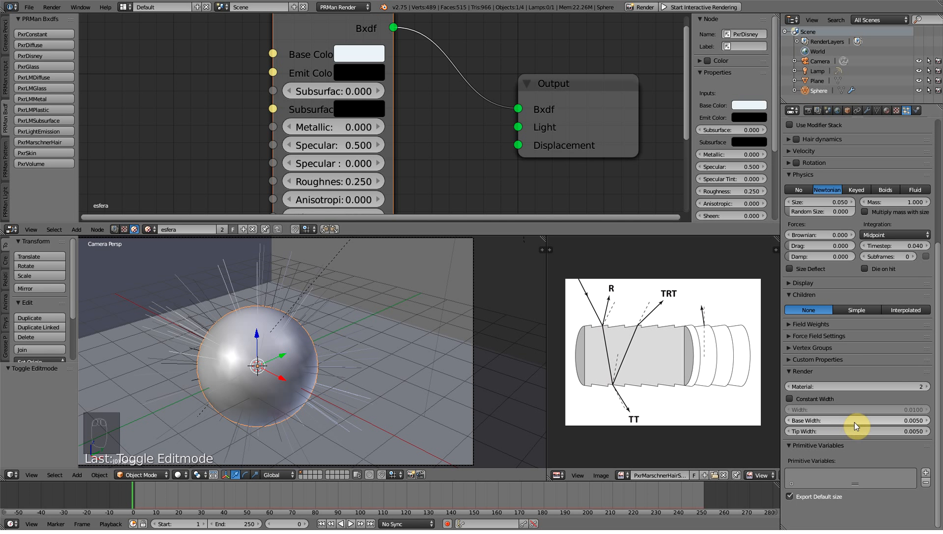
{"action": "left_click", "coordinate": [828, 433]}
{"action": "type", "text": "0"}
{"action": "key", "text": "Return"}
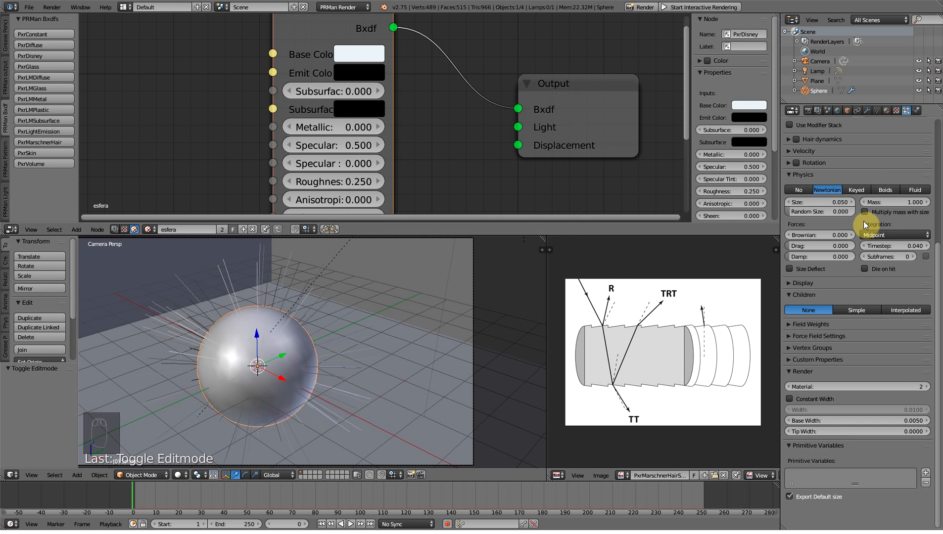
- Set the hair particle system's children to Interpolated and save the file
{"action": "mouse_move", "coordinate": [940, 250]}
{"action": "left_mouse_down"}
{"action": "mouse_move", "coordinate": [940, 129]}
{"action": "mouse_move", "coordinate": [940, 250]}
{"action": "left_mouse_up"}
{"action": "left_click", "coordinate": [906, 335]}
{"action": "key", "text": "ctrl+s"}
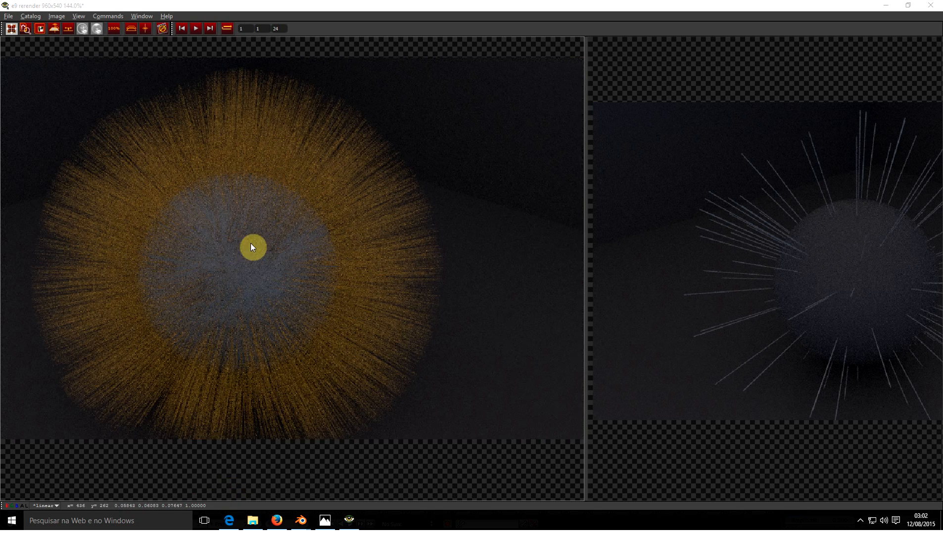
- Inspect the interpolated child hairs in the new render and return to the tutorial.blend window in Blender
{"action": "scroll", "coordinate": [210, 273], "scroll_direction": "up", "scroll_amount": 4}
{"action": "scroll", "coordinate": [210, 273], "scroll_direction": "down", "scroll_amount": 6}
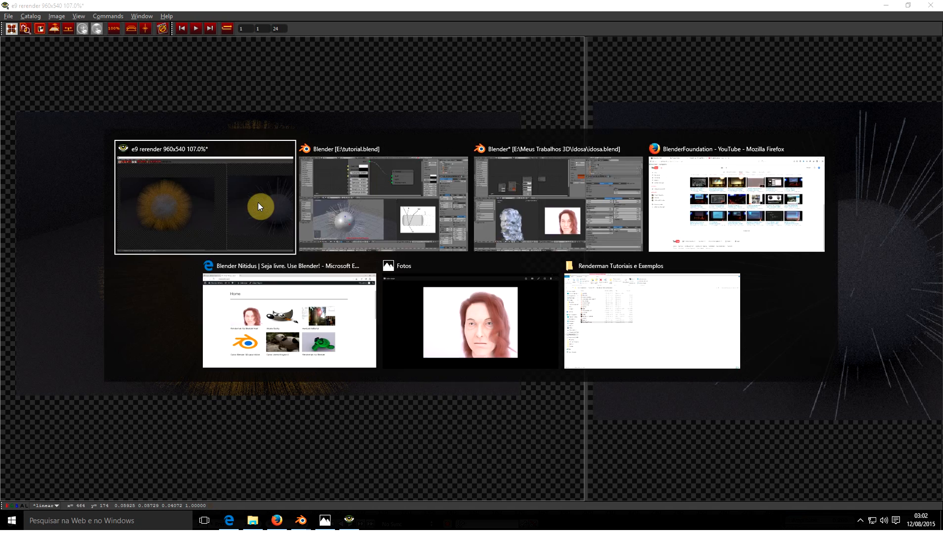
{"action": "key", "text": "alt+Tab"}
{"action": "left_click", "coordinate": [375, 204]}
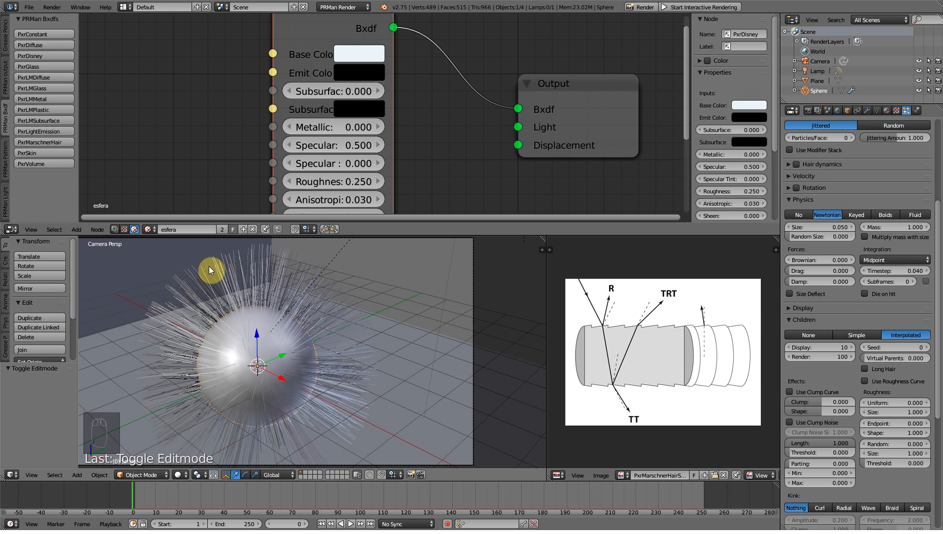
- Maximize the node editor and add a PxrMix node beside the PxrDisney node in the esfera material
{"action": "scroll", "coordinate": [208, 173], "scroll_direction": "down", "scroll_amount": 1}
{"action": "key", "text": "ctrl+Up"}
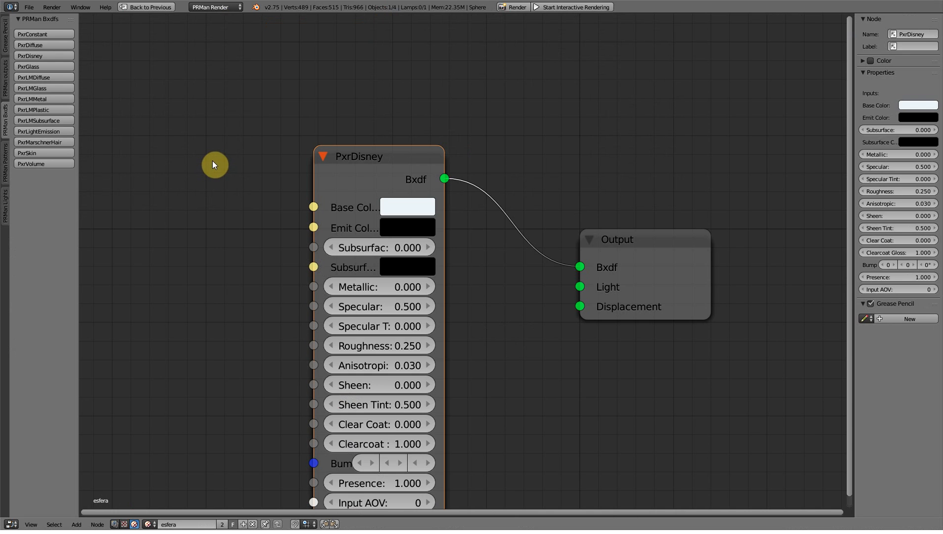
{"action": "scroll", "coordinate": [459, 330], "scroll_direction": "down", "scroll_amount": 2}
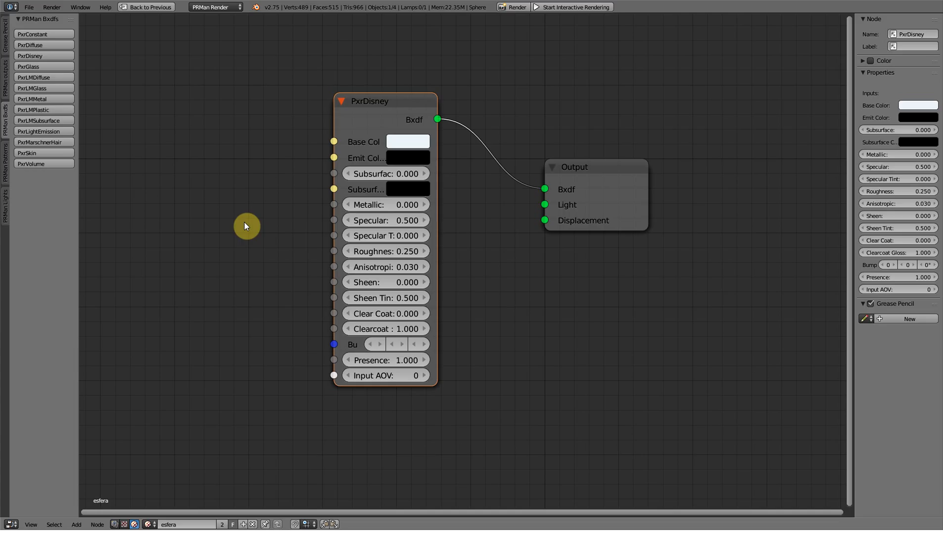
{"action": "key", "text": "shift+a"}
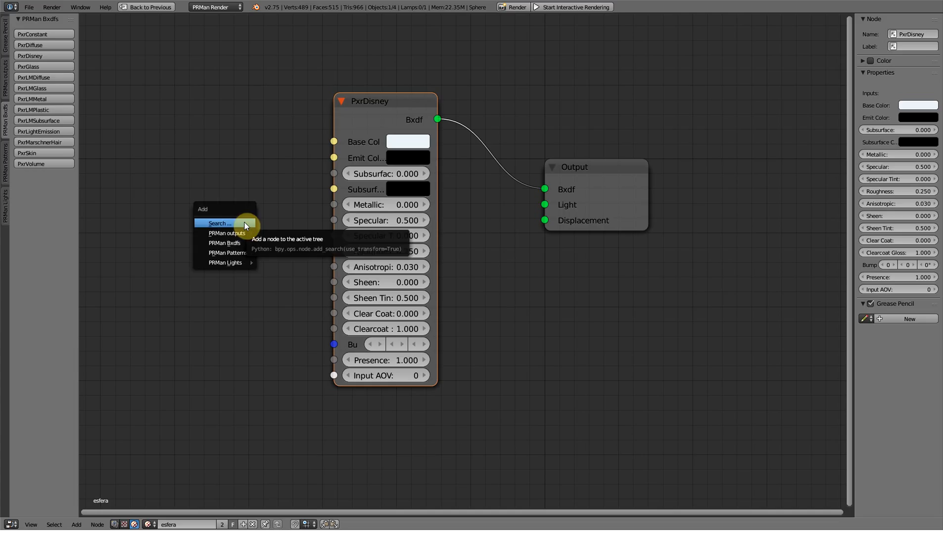
{"action": "left_click", "coordinate": [208, 221]}
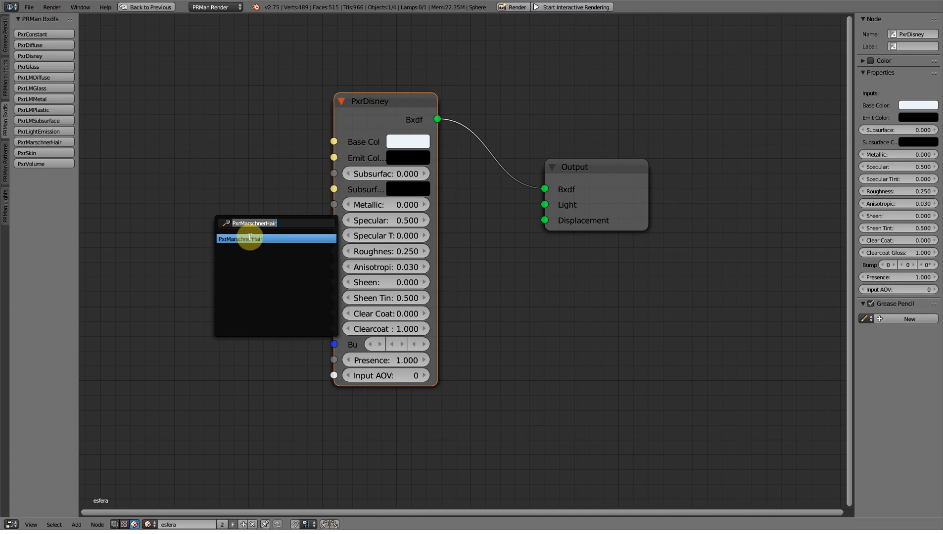
{"action": "type", "text": "mix"}
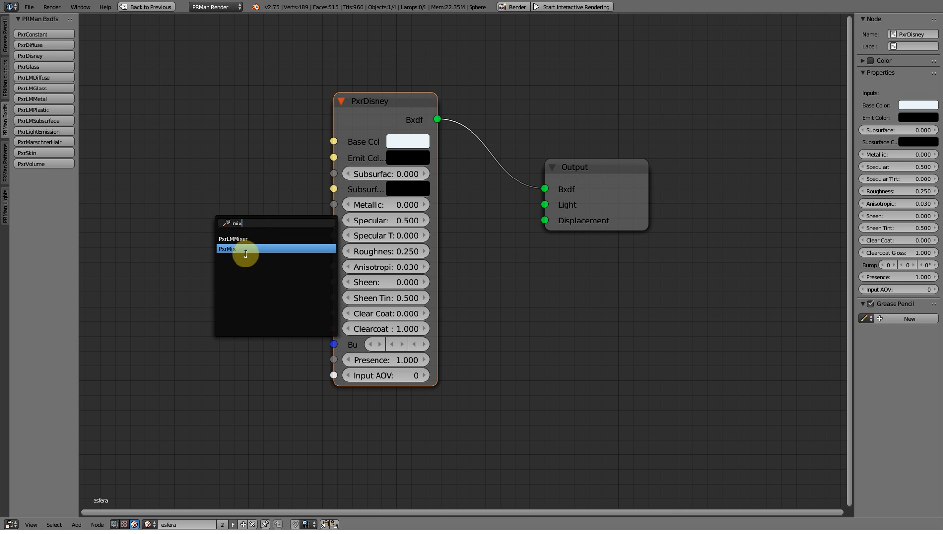
{"action": "left_click", "coordinate": [239, 250]}
{"action": "left_click", "coordinate": [152, 198]}
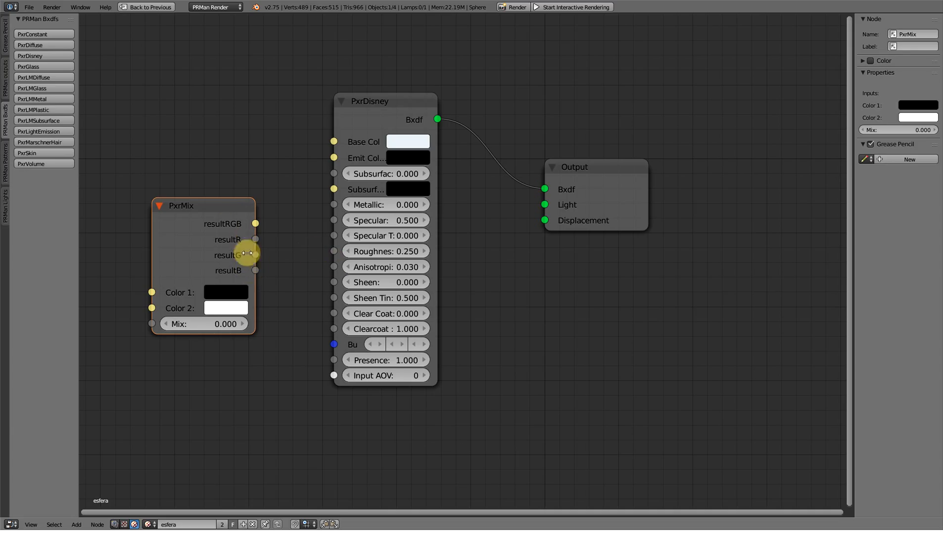
{"action": "left_click_drag", "start_coordinate": [222, 211], "coordinate": [229, 199]}
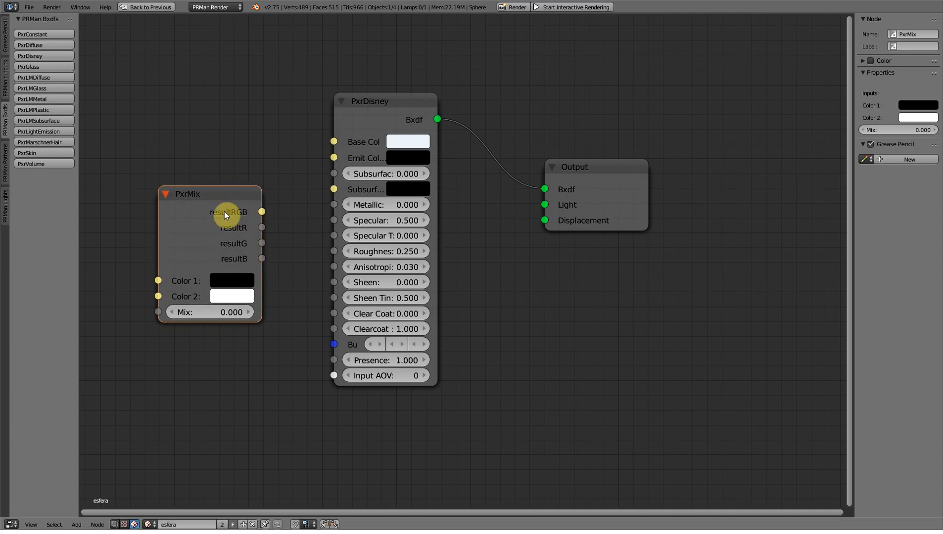
- Add a PxrPrimvar node to the left of the PxrMix node and move PxrMix slightly higher between its neighbours
{"action": "key", "text": "shift+a"}
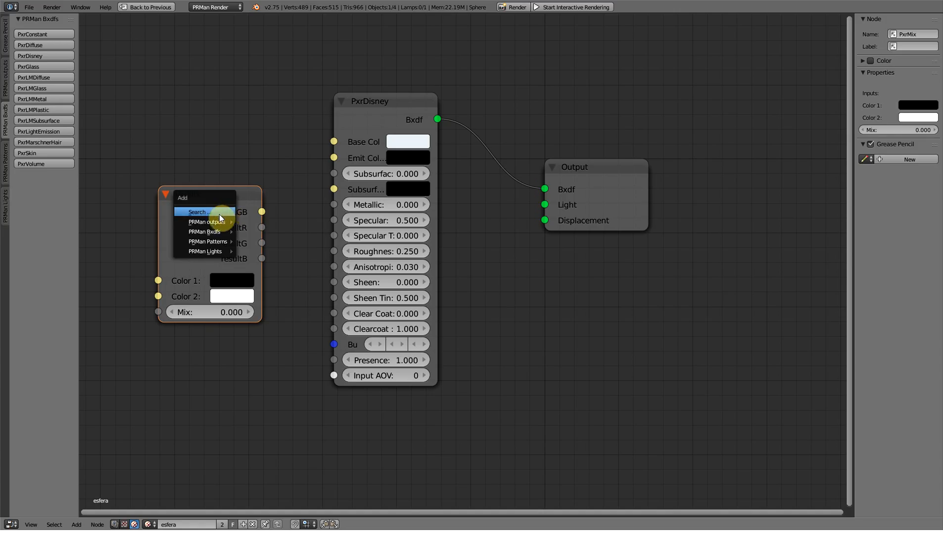
{"action": "left_click", "coordinate": [213, 213]}
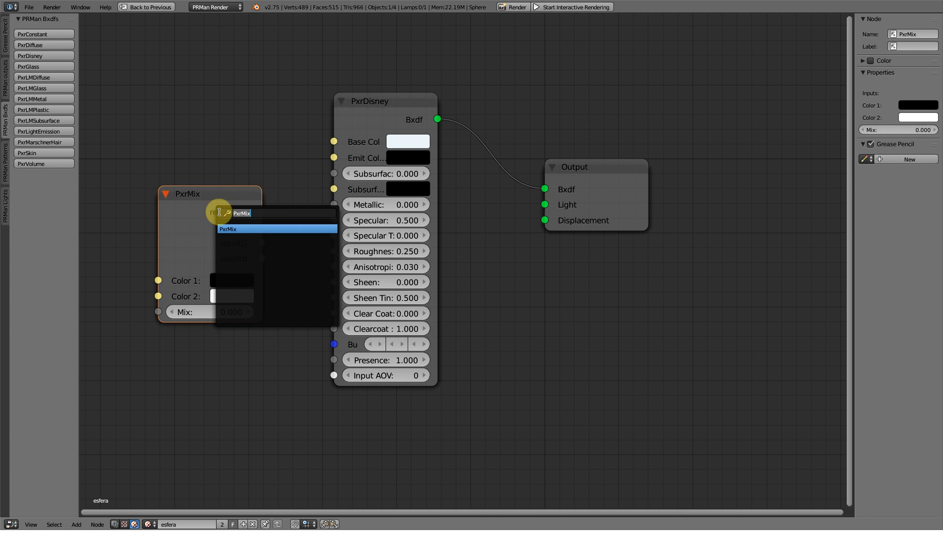
{"action": "type", "text": "var"}
{"action": "left_click", "coordinate": [247, 228]}
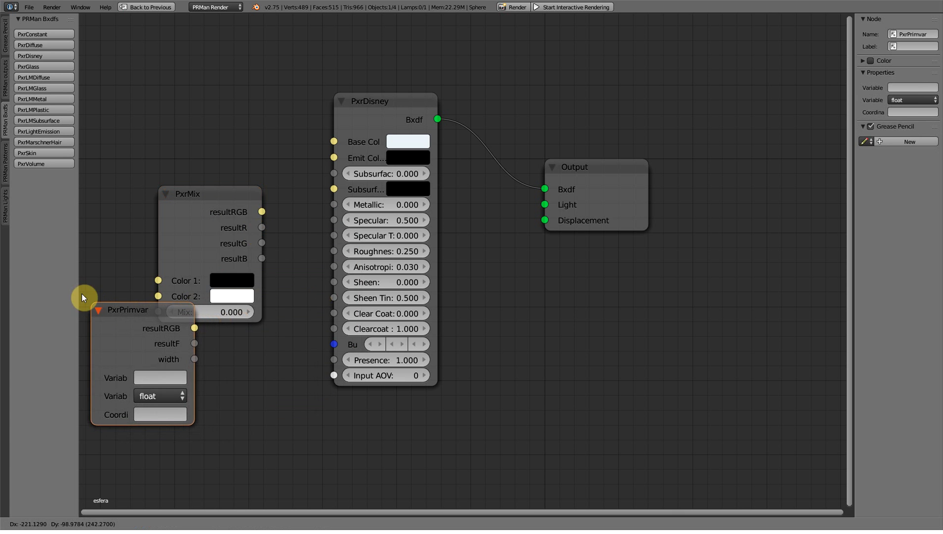
{"action": "left_click", "coordinate": [806, 193]}
{"action": "scroll", "coordinate": [532, 240], "scroll_direction": "down", "scroll_amount": 4}
{"action": "middle_click_drag", "start_coordinate": [379, 244], "coordinate": [470, 212]}
{"action": "scroll", "coordinate": [413, 201], "scroll_direction": "up", "scroll_amount": 4}
{"action": "scroll", "coordinate": [413, 201], "scroll_direction": "up", "scroll_amount": 1}
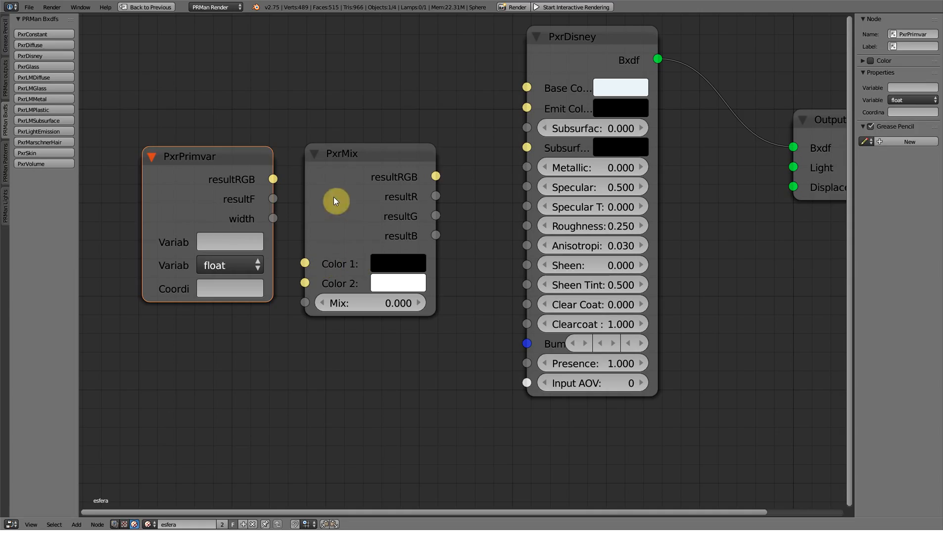
{"action": "mouse_move", "coordinate": [359, 150]}
{"action": "left_mouse_down"}
{"action": "mouse_move", "coordinate": [369, 145]}
{"action": "mouse_move", "coordinate": [374, 161]}
{"action": "left_mouse_up"}
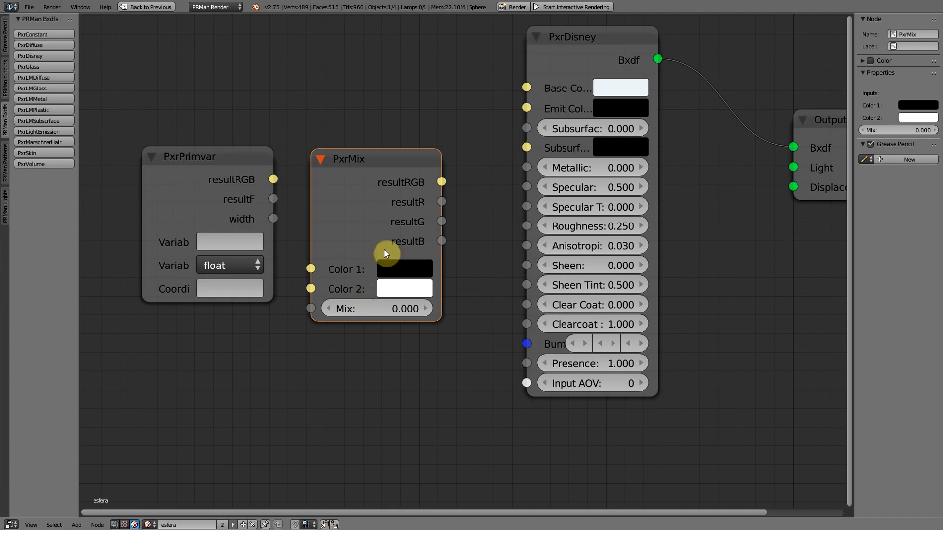
{"action": "left_click_drag", "start_coordinate": [391, 166], "coordinate": [399, 94]}
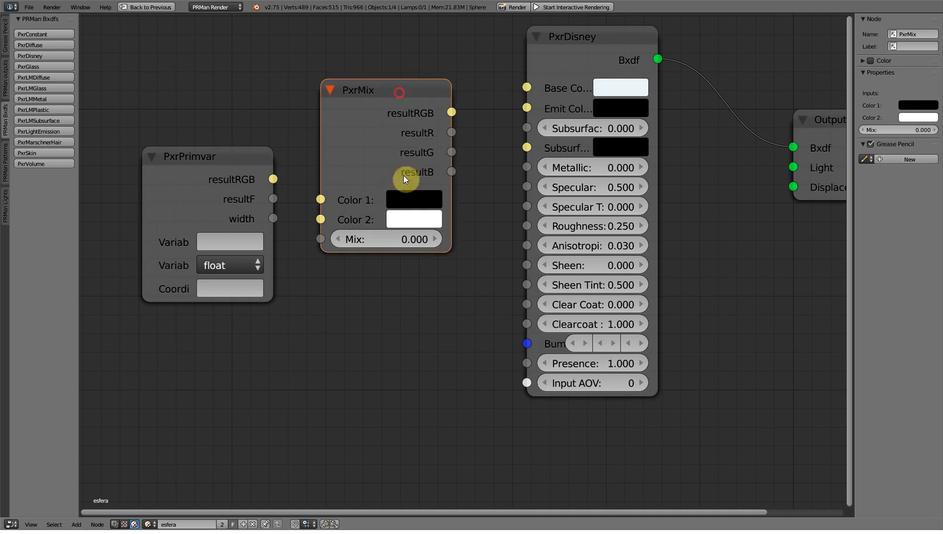
- Set the PxrMix node's Color 1 to bright red and Color 2 to orange
{"action": "left_click", "coordinate": [411, 202]}
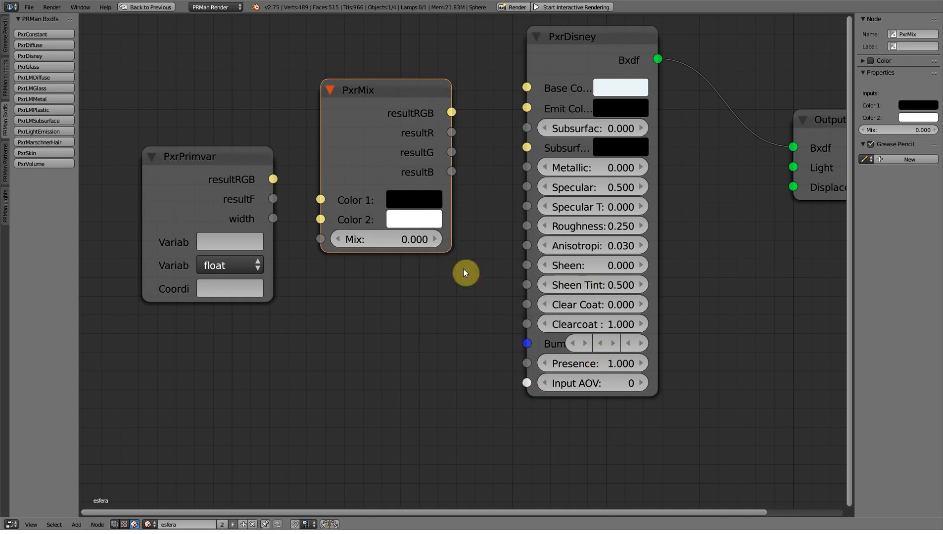
{"action": "left_click", "coordinate": [410, 209]}
{"action": "left_click_drag", "start_coordinate": [550, 354], "coordinate": [548, 227]}
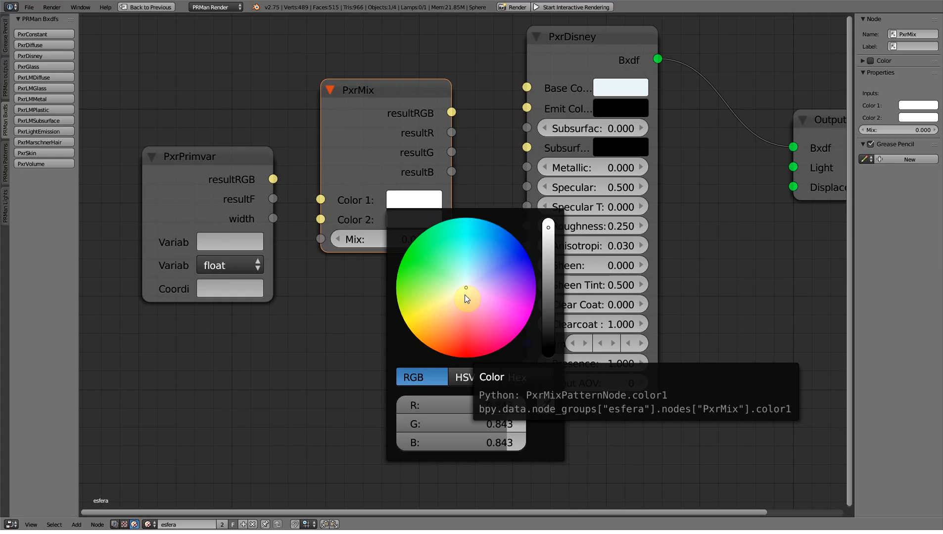
{"action": "left_click_drag", "start_coordinate": [467, 289], "coordinate": [454, 355]}
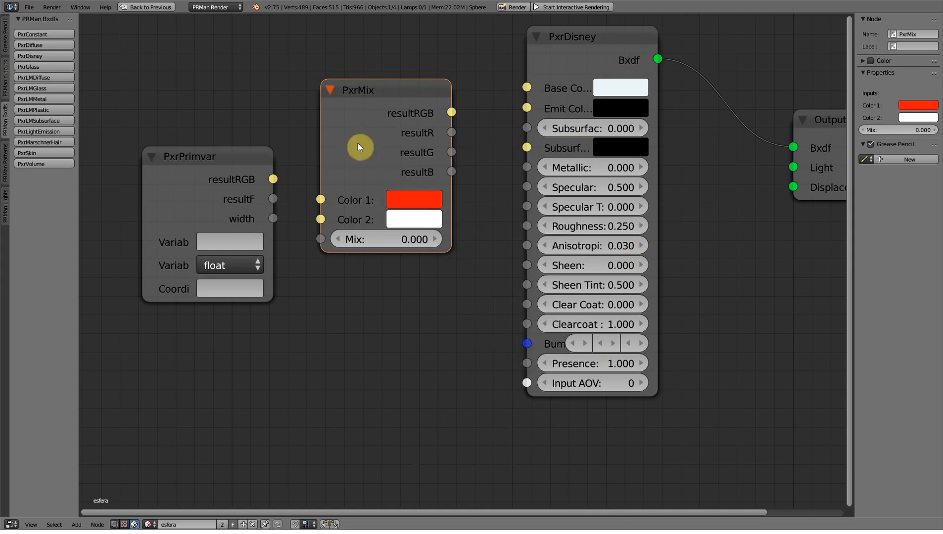
{"action": "left_click", "coordinate": [416, 218]}
{"action": "mouse_move", "coordinate": [465, 320]}
{"action": "left_mouse_down"}
{"action": "mouse_move", "coordinate": [437, 332]}
{"action": "mouse_move", "coordinate": [431, 368]}
{"action": "left_mouse_up"}
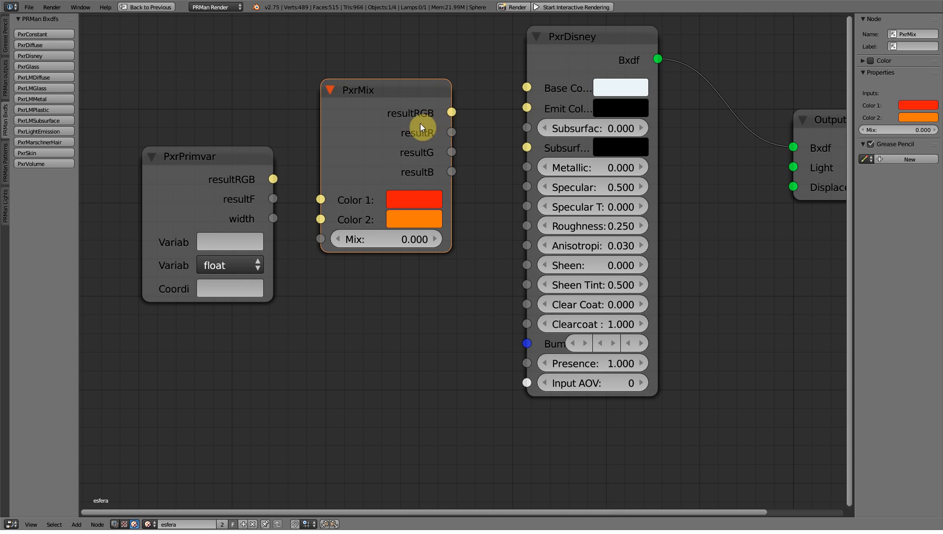
- Connect PxrMix's resultRGB to PxrDisney's base color, move PxrPrimvar up and away, and link its resultF to the PxrMix mix input
{"action": "left_click_drag", "start_coordinate": [450, 112], "coordinate": [461, 106]}
{"action": "left_click_drag", "start_coordinate": [483, 70], "coordinate": [496, 125]}
{"action": "left_click_drag", "start_coordinate": [492, 36], "coordinate": [520, 98]}
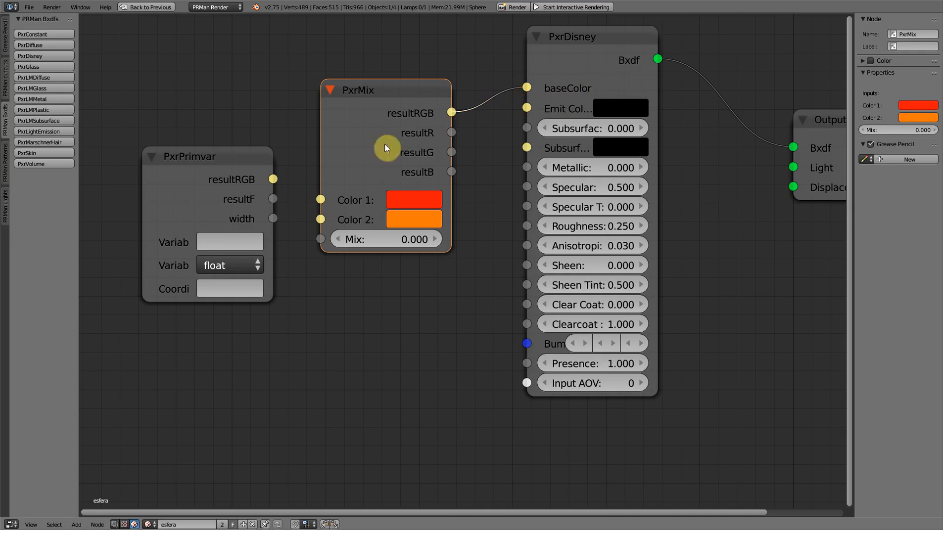
{"action": "left_click_drag", "start_coordinate": [206, 169], "coordinate": [165, 111]}
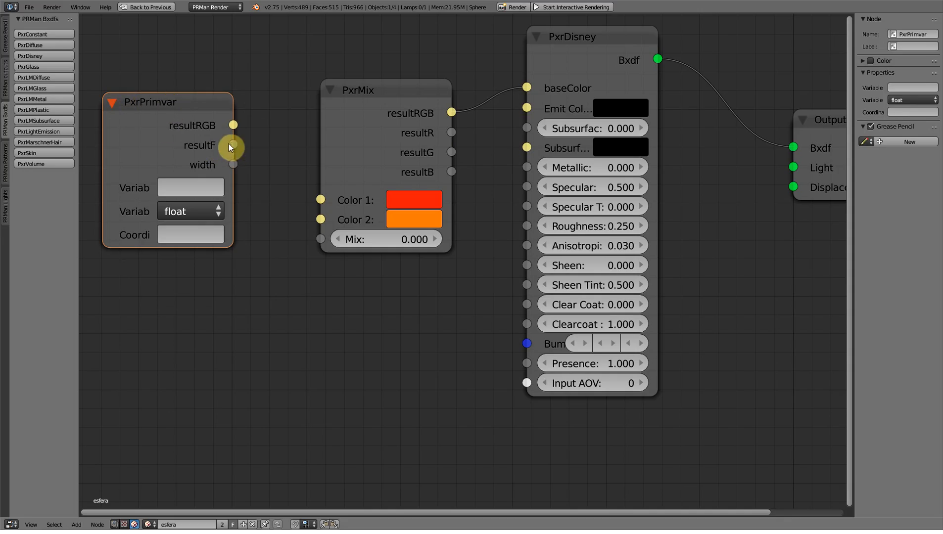
{"action": "mouse_move", "coordinate": [228, 147]}
{"action": "left_mouse_down"}
{"action": "mouse_move", "coordinate": [271, 188]}
{"action": "mouse_move", "coordinate": [268, 217]}
{"action": "mouse_move", "coordinate": [303, 244]}
{"action": "mouse_move", "coordinate": [323, 243]}
{"action": "left_mouse_up"}
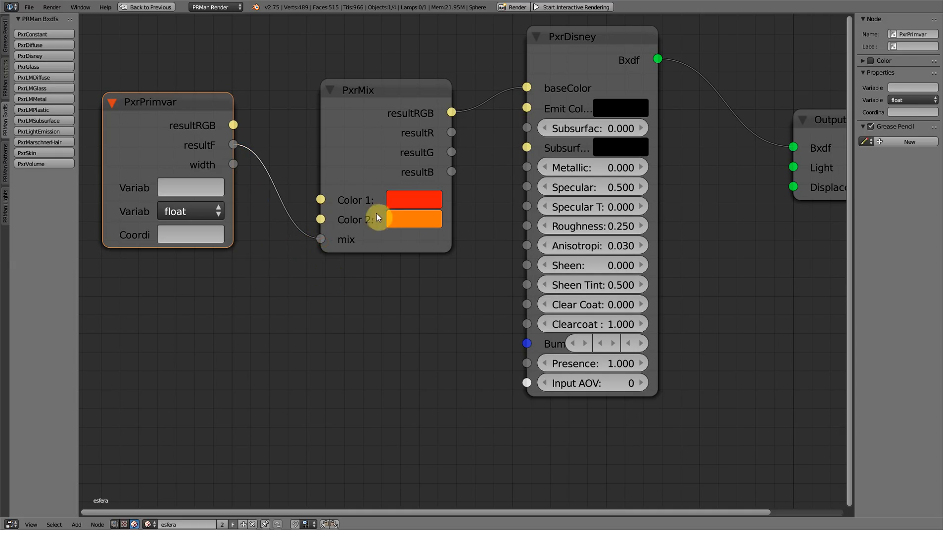
- Set the PxrPrimvar node's variable name to v in the esfera material
{"action": "left_click", "coordinate": [171, 187]}
{"action": "type", "text": "v"}
{"action": "key", "text": "Return"}
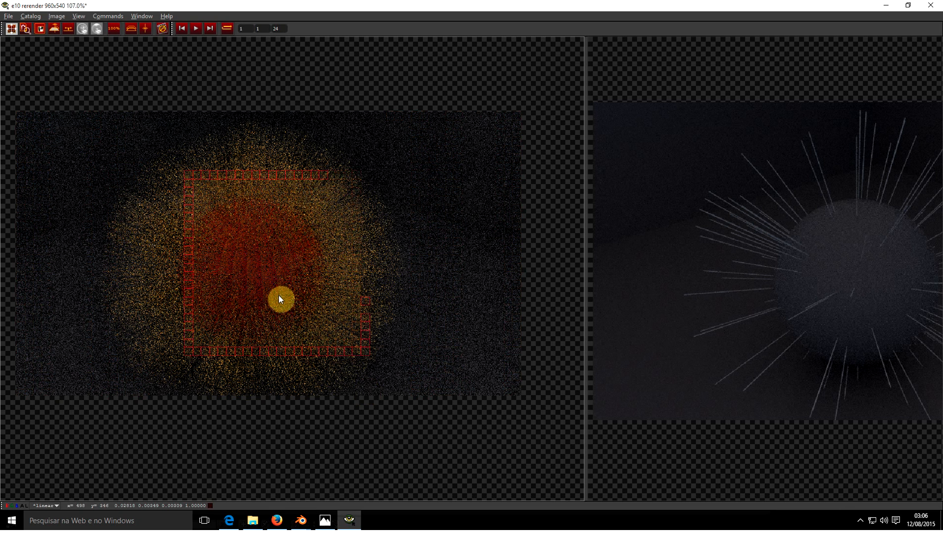
- Examine the e10 render up close to see how the red and orange PxrMix colors spread over the sphere and hairs
{"action": "scroll", "coordinate": [265, 289], "scroll_direction": "up", "scroll_amount": 2}
{"action": "scroll", "coordinate": [266, 289], "scroll_direction": "down", "scroll_amount": 3}
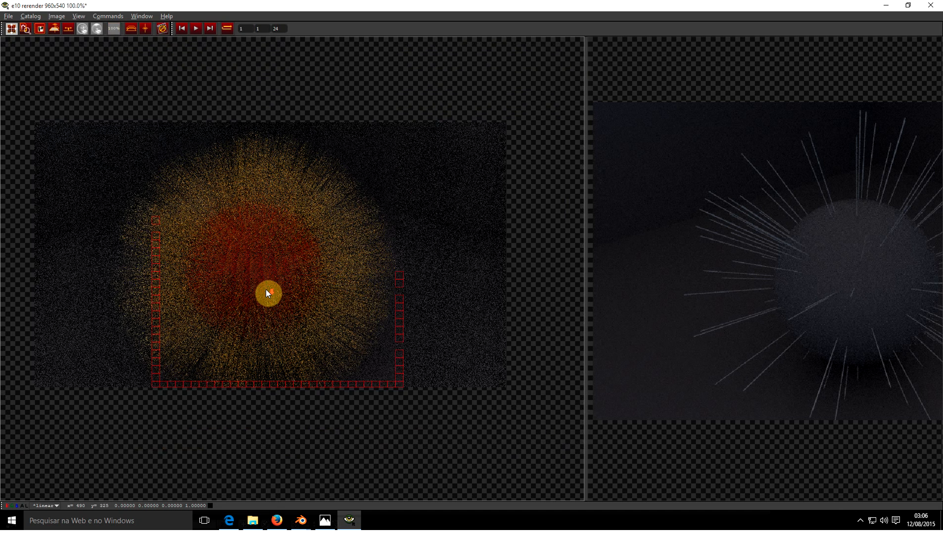
{"action": "key", "text": "alt+Tab"}
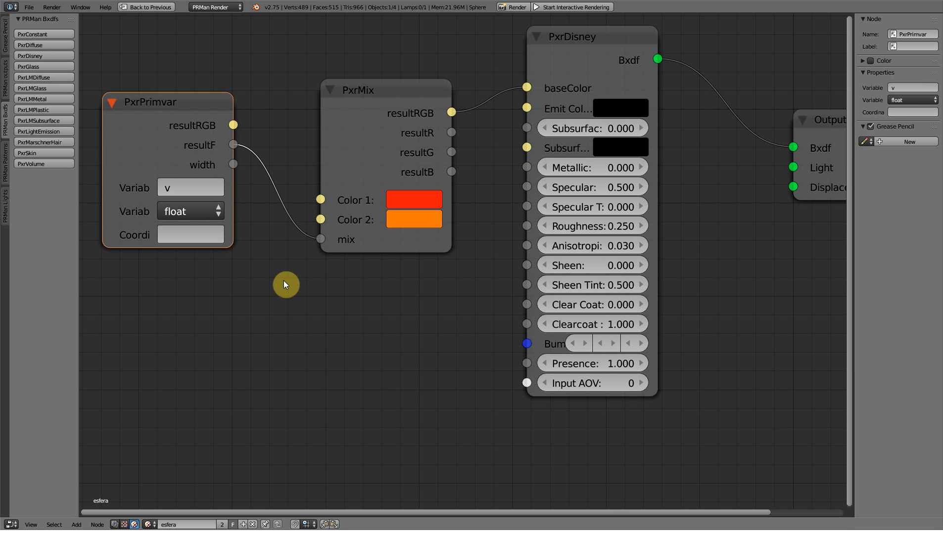
{"action": "key", "text": "alt+Tab"}
{"action": "key", "text": "alt+Tab"}
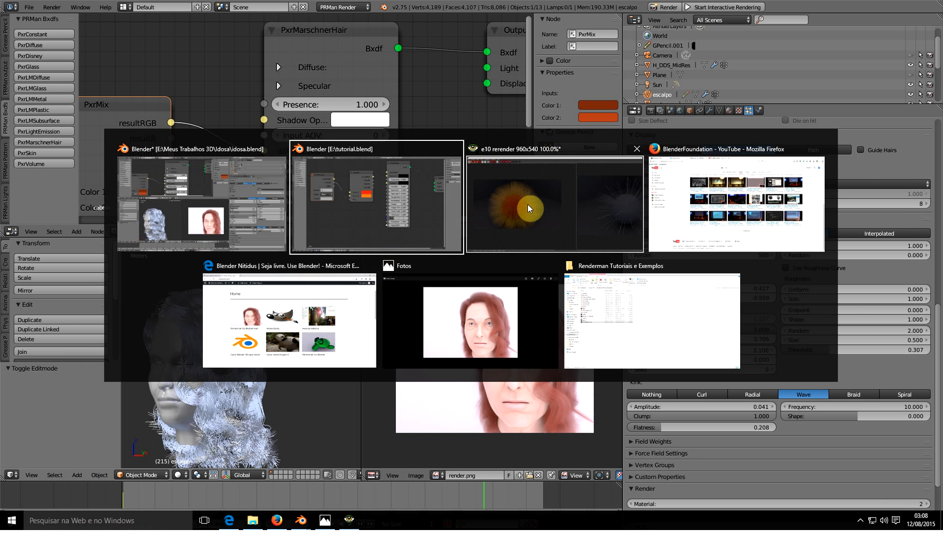
{"action": "key", "text": "alt+Tab"}
{"action": "left_click", "coordinate": [505, 211]}
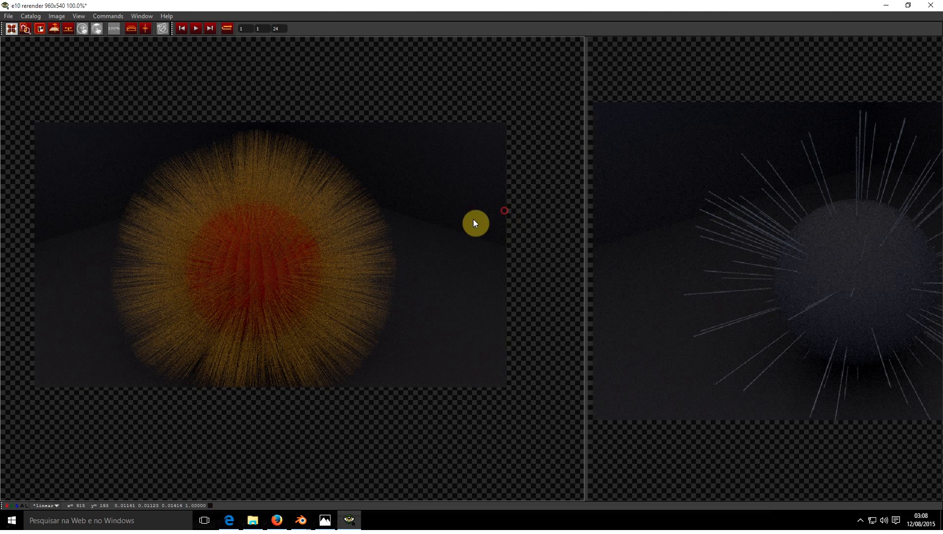
{"action": "scroll", "coordinate": [273, 269], "scroll_direction": "up", "scroll_amount": 2}
{"action": "scroll", "coordinate": [268, 265], "scroll_direction": "down", "scroll_amount": 3}
{"action": "scroll", "coordinate": [263, 270], "scroll_direction": "up", "scroll_amount": 3}
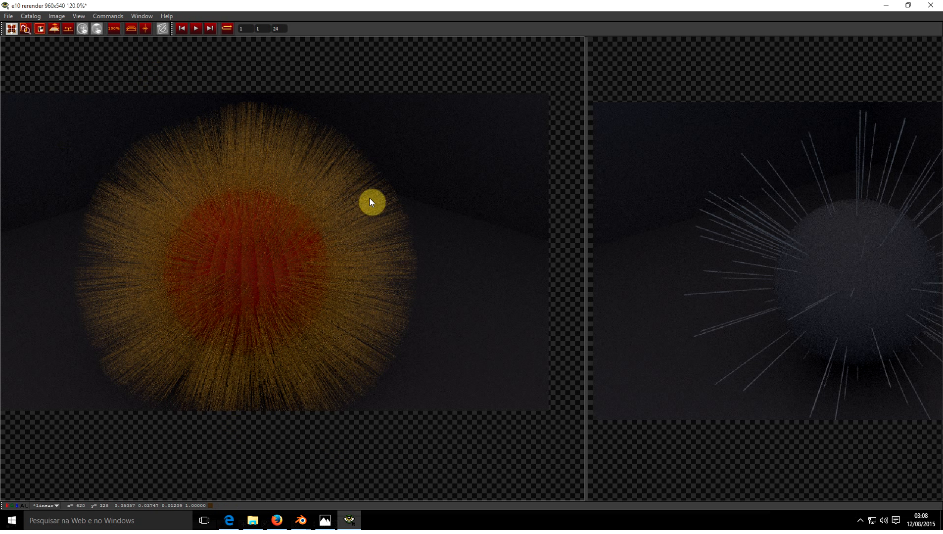
{"action": "scroll", "coordinate": [250, 256], "scroll_direction": "up", "scroll_amount": 5}
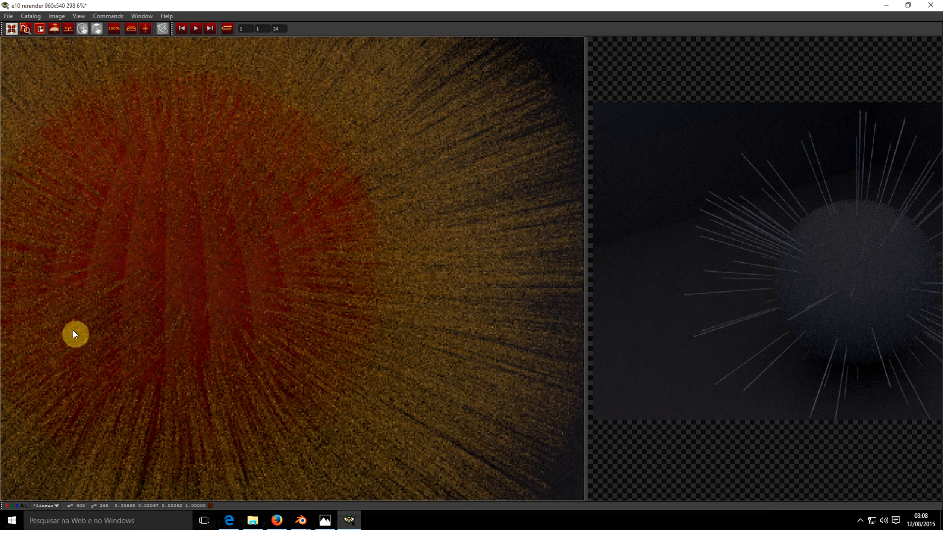
- Return to tutorial.blend in Blender, delete the PxrMix and PxrPrimvar nodes from the esfera material, and reposition the PxrDisney node
{"action": "key", "text": "alt+Tab"}
{"action": "scroll", "coordinate": [445, 164], "scroll_direction": "down", "scroll_amount": 2}
{"action": "left_click", "coordinate": [426, 148]}
{"action": "key", "text": "x"}
{"action": "left_click", "coordinate": [228, 166]}
{"action": "key", "text": "x"}
{"action": "left_click_drag", "start_coordinate": [549, 98], "coordinate": [523, 123]}
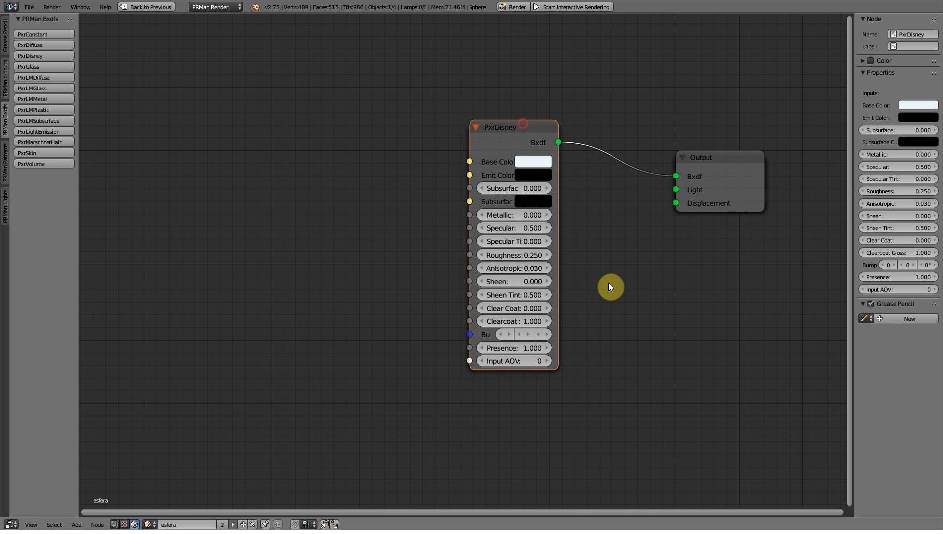
- Restore the full layout, select the sphere's cabelo material slot, and maximize the node editor on its PxrMarschnerHair node
{"action": "key", "text": "shift+space"}
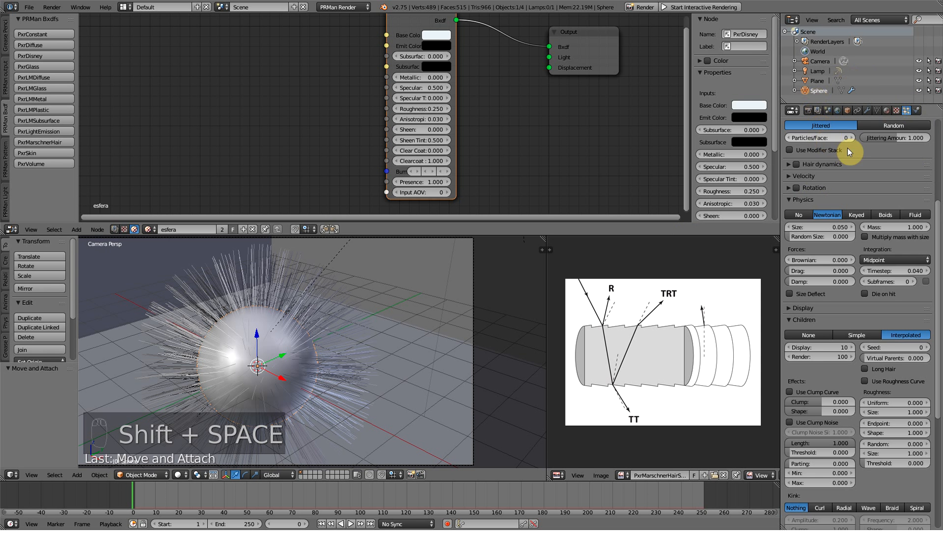
{"action": "left_click", "coordinate": [887, 111]}
{"action": "left_click", "coordinate": [806, 157]}
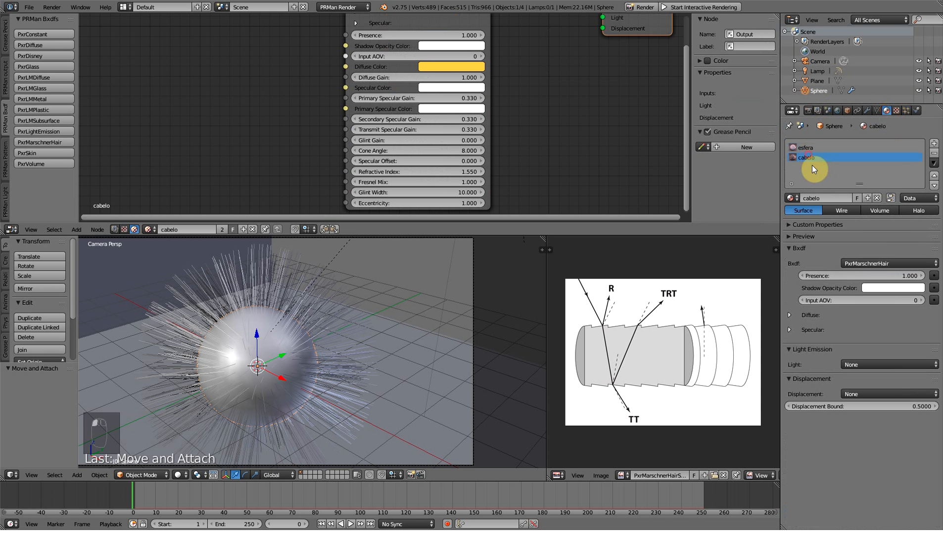
{"action": "scroll", "coordinate": [428, 92], "scroll_direction": "down", "scroll_amount": 2}
{"action": "key", "text": "shift+space"}
{"action": "scroll", "coordinate": [479, 232], "scroll_direction": "up", "scroll_amount": 3}
{"action": "middle_click_drag", "start_coordinate": [427, 279], "coordinate": [423, 245]}
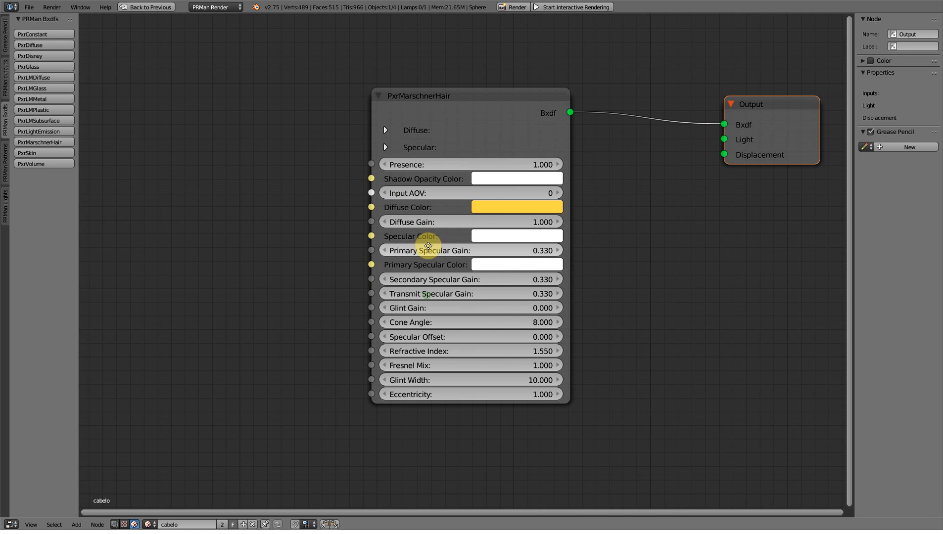
- Add a PxrPrimvar node to the left of PxrMarschnerHair and set its variable name to v
{"action": "key", "text": "shift+a"}
{"action": "left_click", "coordinate": [229, 267]}
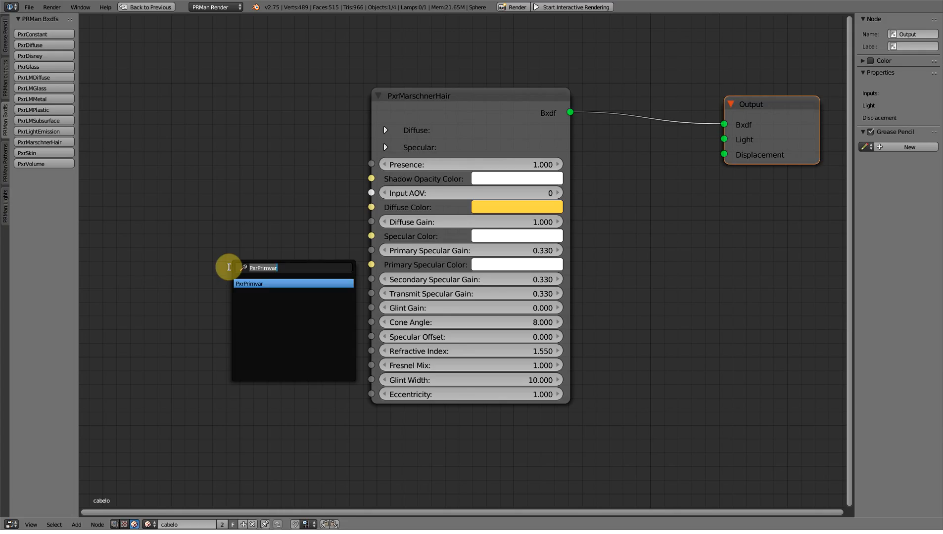
{"action": "key", "text": "Return"}
{"action": "left_click", "coordinate": [97, 208]}
{"action": "left_click", "coordinate": [144, 277]}
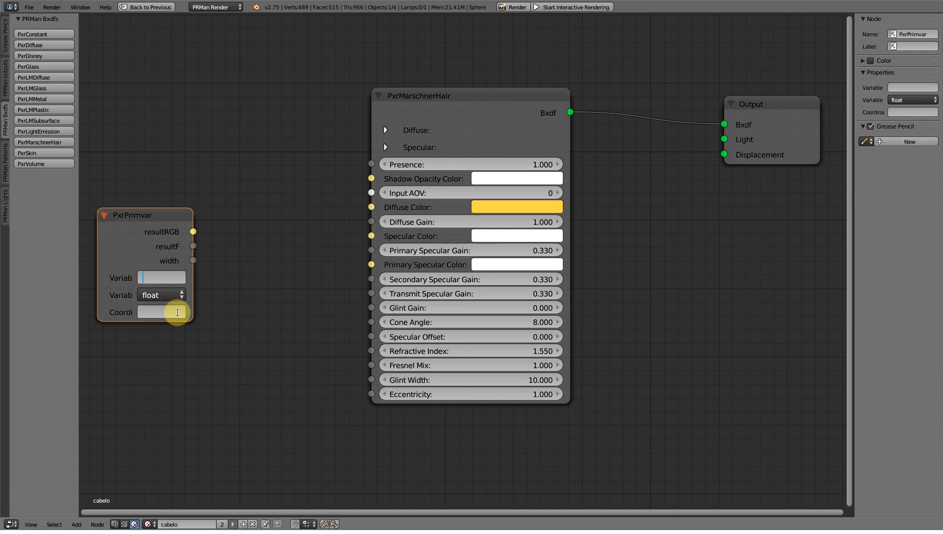
{"action": "type", "text": "f"}
{"action": "key", "text": "Return"}
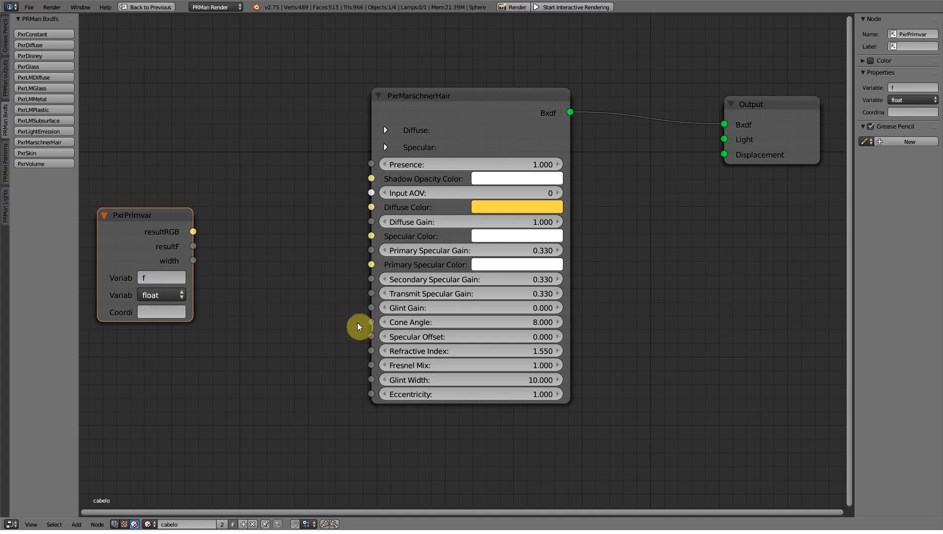
{"action": "left_click", "coordinate": [149, 278]}
{"action": "type", "text": "v"}
{"action": "key", "text": "Return"}
- Add a PxrMix node between PxrPrimvar and PxrMarschnerHair, and enter v again as the PxrPrimvar variable name
{"action": "left_click", "coordinate": [153, 280]}
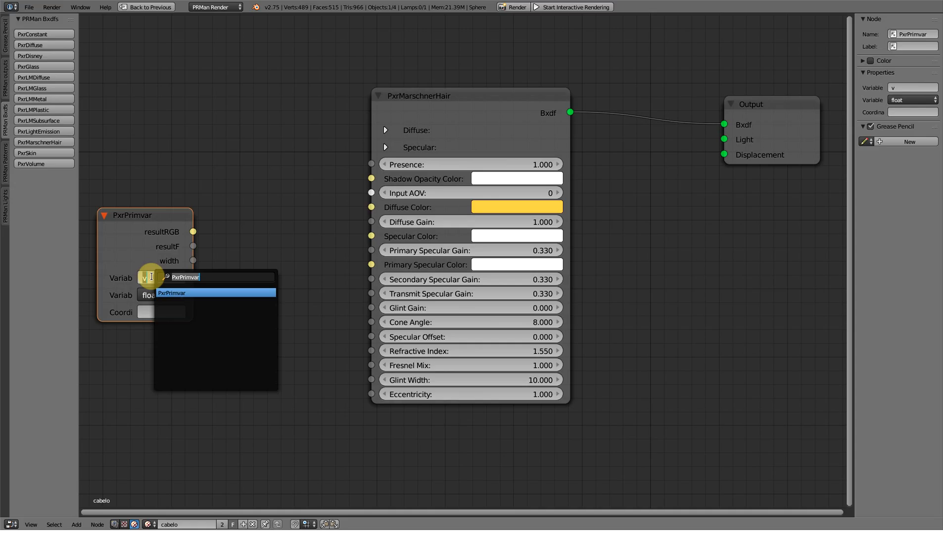
{"action": "type", "text": "mi"}
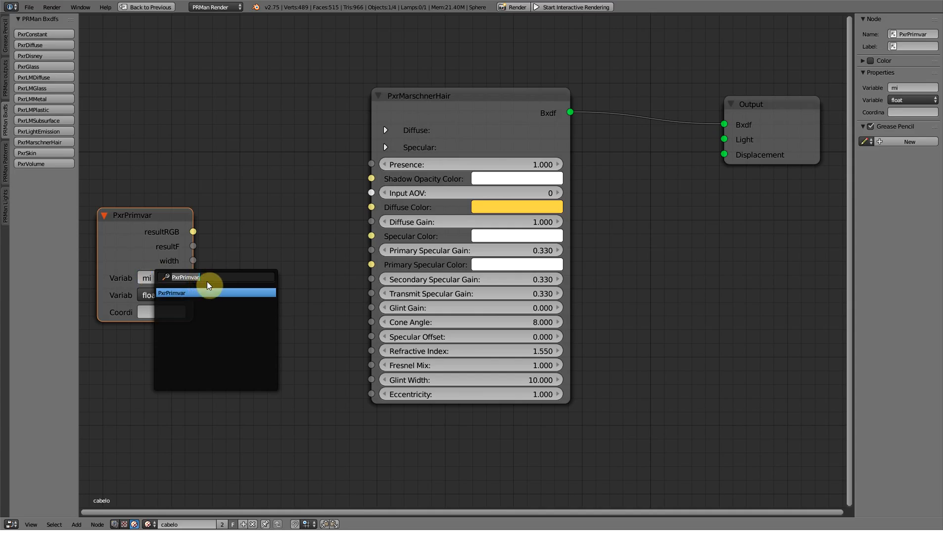
{"action": "type", "text": "mix"}
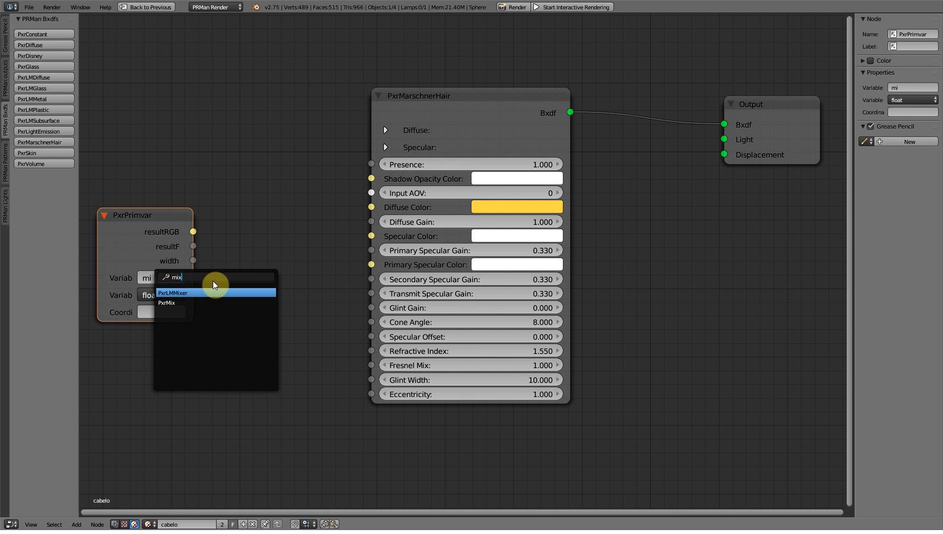
{"action": "left_click", "coordinate": [190, 303]}
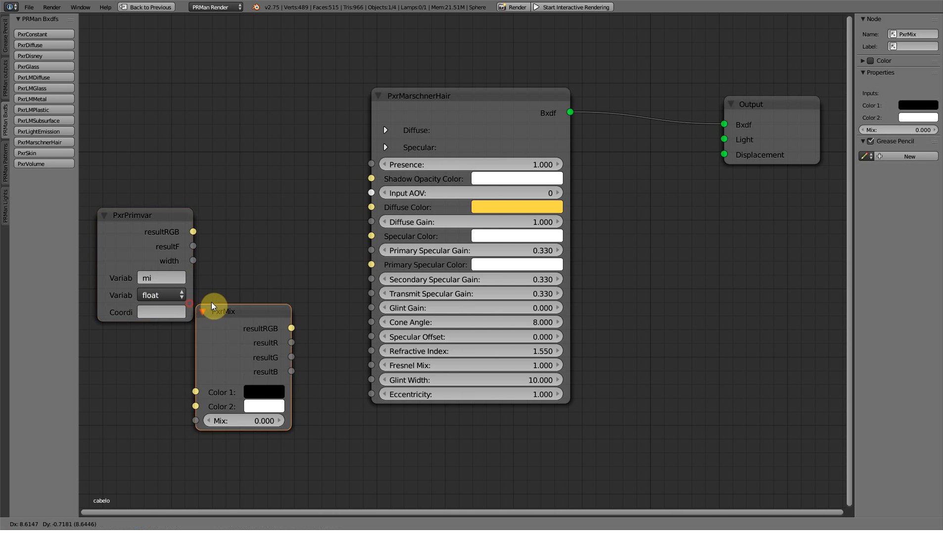
{"action": "left_click", "coordinate": [227, 203]}
{"action": "left_click", "coordinate": [158, 278]}
{"action": "type", "text": "v"}
{"action": "key", "text": "Return"}
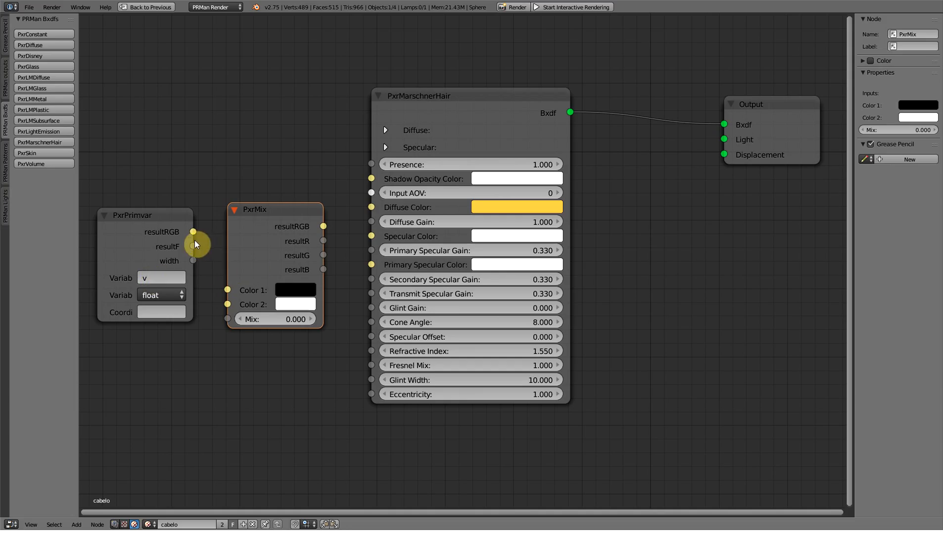
- Connect PxrPrimvar's resultF to the PxrMix mix input and PxrMix's resultRGB to PxrMarschnerHair's Diffuse Color
{"action": "left_click_drag", "start_coordinate": [193, 248], "coordinate": [227, 319]}
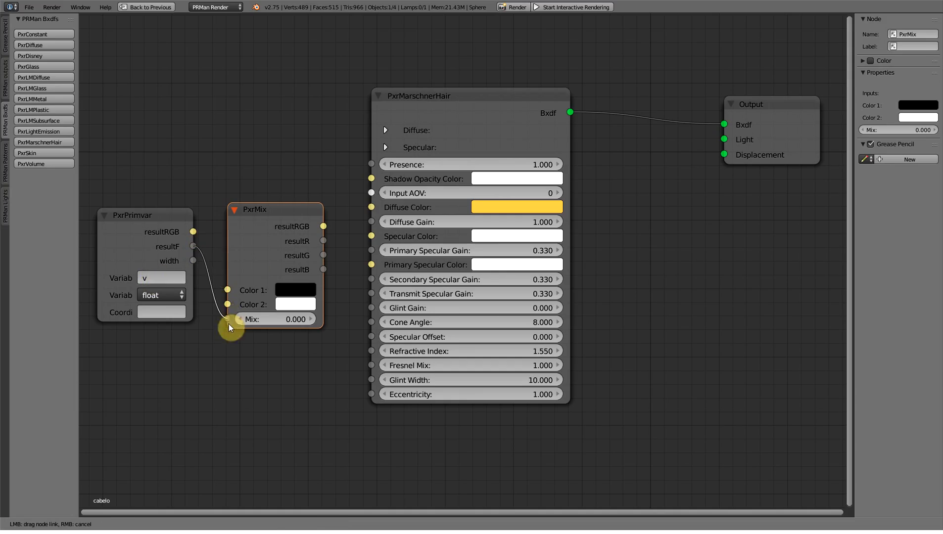
{"action": "left_click_drag", "start_coordinate": [323, 226], "coordinate": [334, 165]}
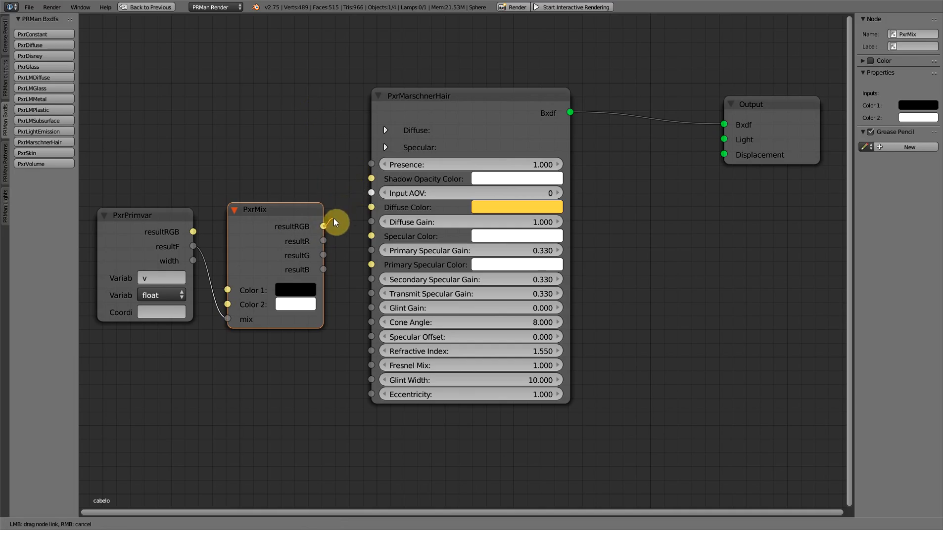
{"action": "mouse_move", "coordinate": [359, 207]}
{"action": "left_mouse_down"}
{"action": "mouse_move", "coordinate": [371, 208]}
{"action": "mouse_move", "coordinate": [395, 174]}
{"action": "mouse_move", "coordinate": [394, 121]}
{"action": "left_mouse_up"}
- Set the cabelo material's PxrMix Color 1 to bright red and Color 2 to light orange
{"action": "left_click", "coordinate": [289, 290]}
{"action": "left_click_drag", "start_coordinate": [331, 159], "coordinate": [322, 202]}
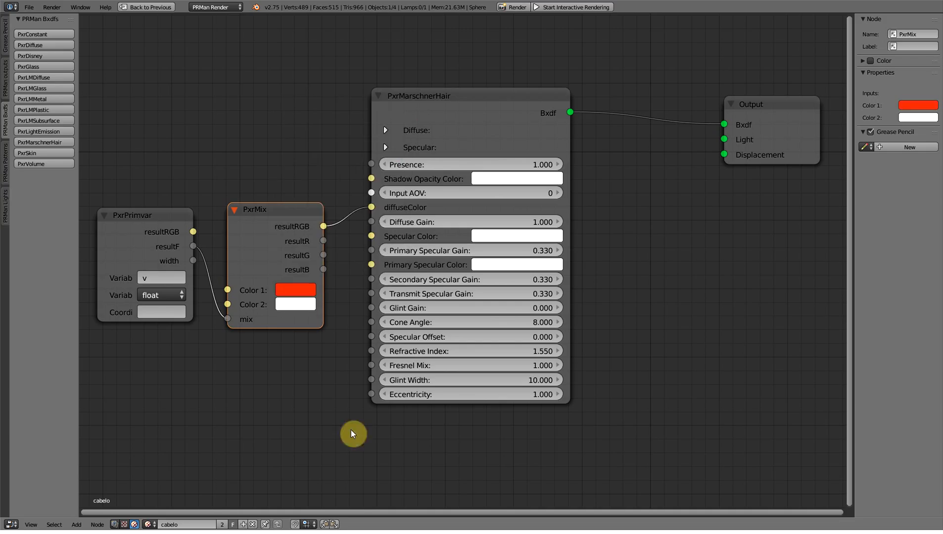
{"action": "left_click", "coordinate": [296, 308]}
{"action": "left_click_drag", "start_coordinate": [335, 171], "coordinate": [308, 206]}
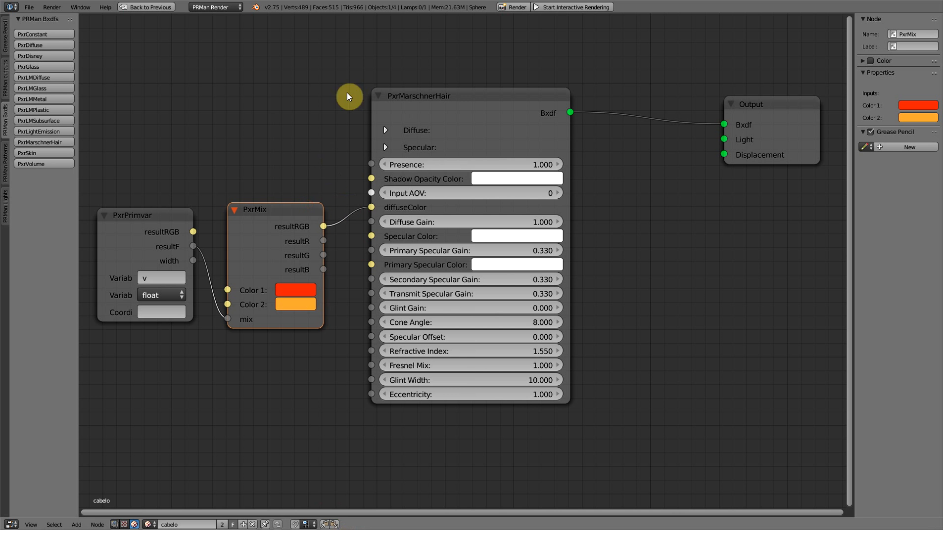
- Switch to the render viewer, compare the colored hair render with the earlier dark one across the divider, and return to Blender
{"action": "middle_click_drag", "start_coordinate": [602, 260], "coordinate": [482, 269]}
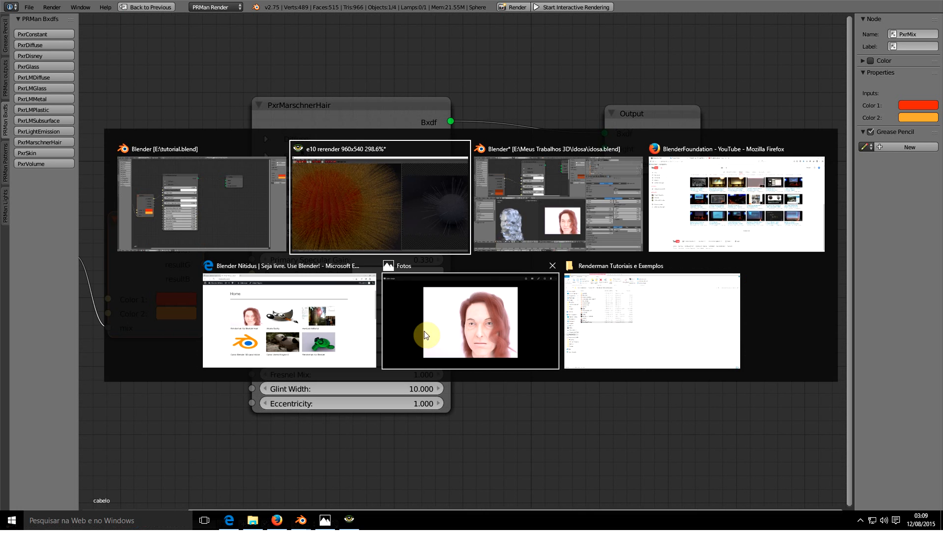
{"action": "key", "text": "alt+Tab"}
{"action": "left_click", "coordinate": [443, 224]}
{"action": "left_click", "coordinate": [666, 244]}
{"action": "scroll", "coordinate": [666, 249], "scroll_direction": "down", "scroll_amount": 6}
{"action": "left_click_drag", "start_coordinate": [586, 245], "coordinate": [191, 275]}
{"action": "scroll", "coordinate": [266, 277], "scroll_direction": "down", "scroll_amount": 2}
{"action": "scroll", "coordinate": [266, 277], "scroll_direction": "down", "scroll_amount": 5}
{"action": "scroll", "coordinate": [347, 289], "scroll_direction": "up", "scroll_amount": 5}
{"action": "scroll", "coordinate": [443, 278], "scroll_direction": "up", "scroll_amount": 5}
{"action": "middle_click_drag", "start_coordinate": [360, 262], "coordinate": [519, 249]}
{"action": "scroll", "coordinate": [519, 248], "scroll_direction": "up", "scroll_amount": 3}
{"action": "scroll", "coordinate": [510, 249], "scroll_direction": "down", "scroll_amount": 1}
{"action": "scroll", "coordinate": [128, 257], "scroll_direction": "down", "scroll_amount": 4}
{"action": "scroll", "coordinate": [139, 281], "scroll_direction": "down", "scroll_amount": 2}
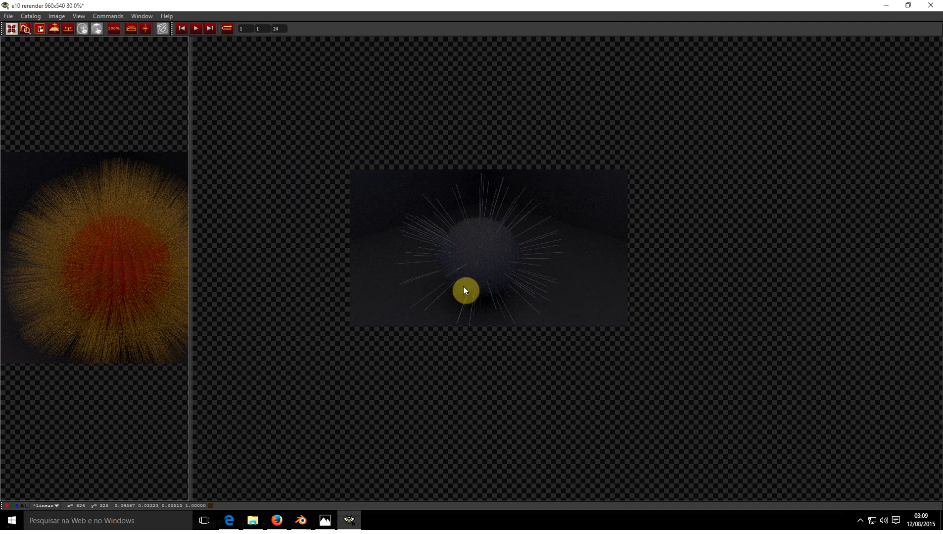
{"action": "key", "text": "alt+Tab"}
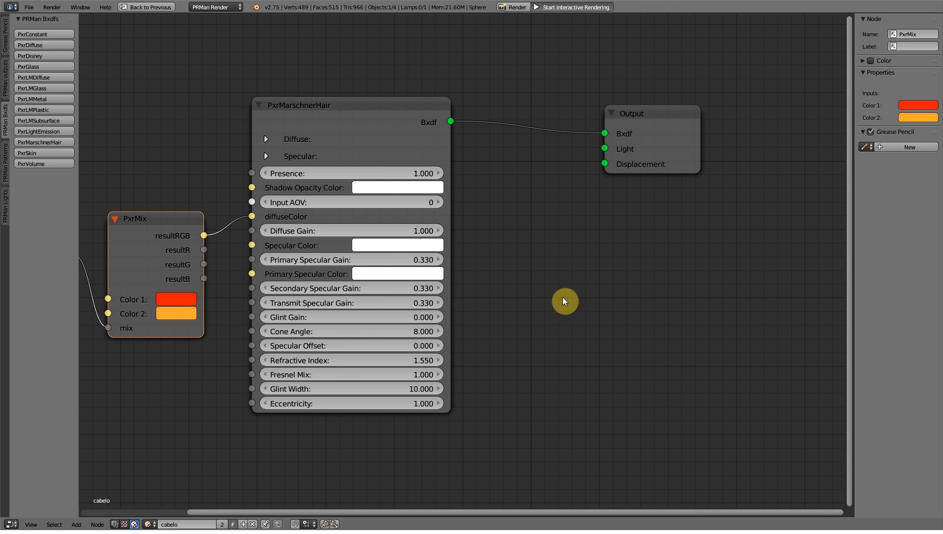
- Switch to the e11 render, widen its pane, and examine the hair color from root to tip
{"action": "key", "text": "alt+Tab"}
{"action": "left_click", "coordinate": [299, 237]}
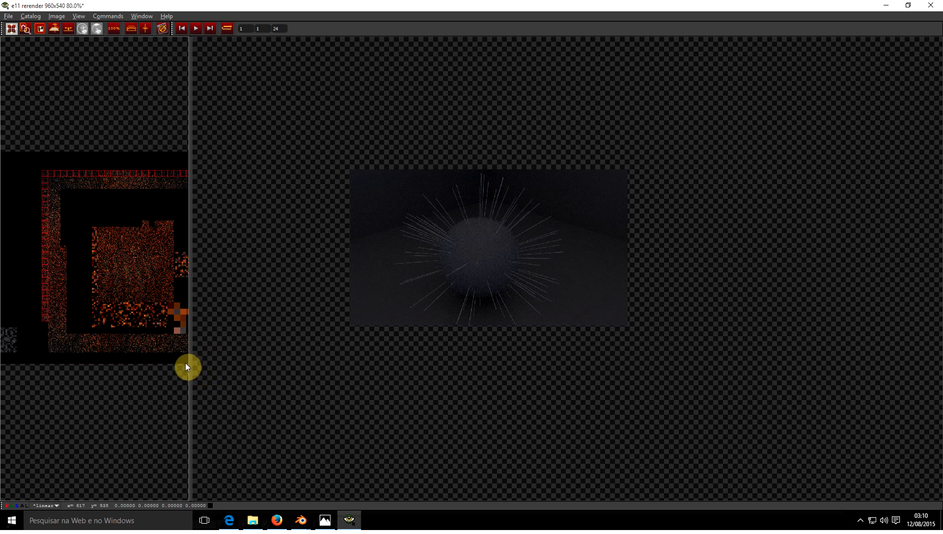
{"action": "left_click_drag", "start_coordinate": [190, 364], "coordinate": [548, 359]}
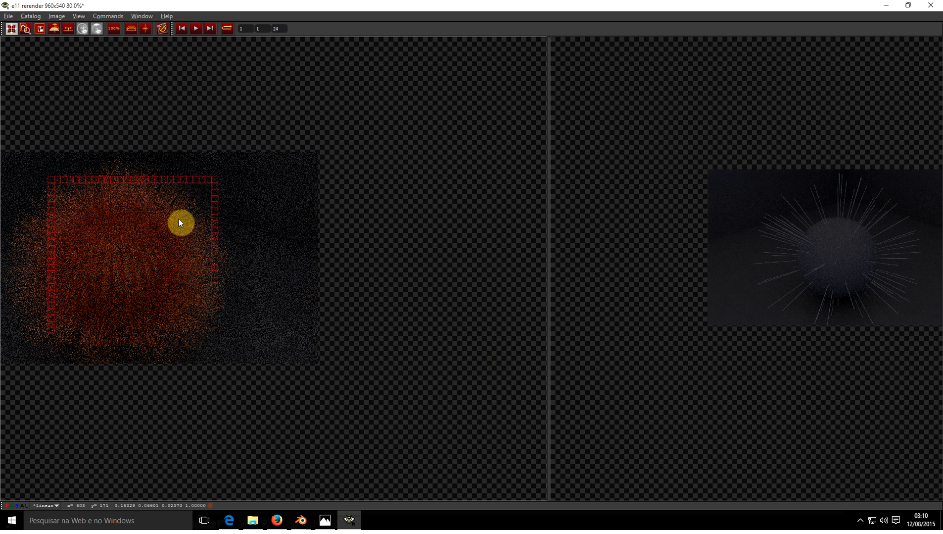
{"action": "scroll", "coordinate": [167, 226], "scroll_direction": "up", "scroll_amount": 4}
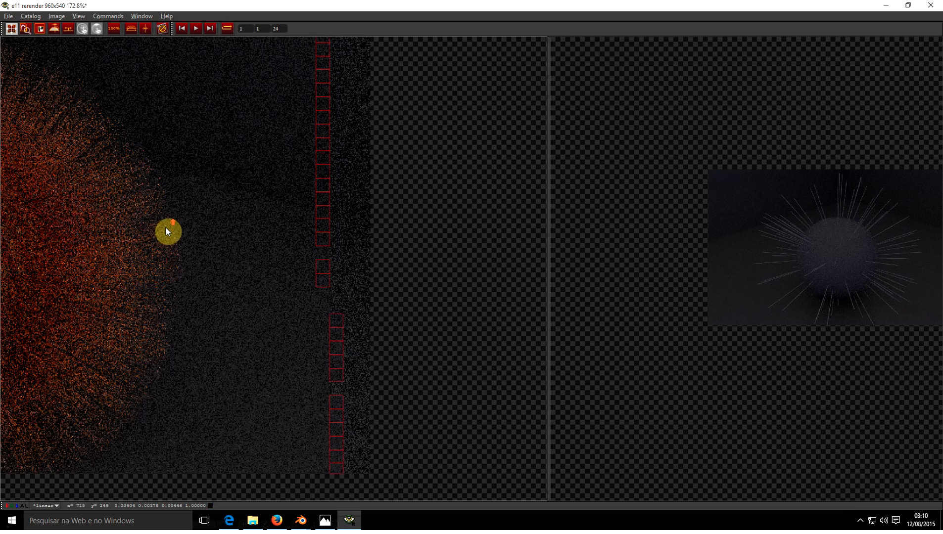
{"action": "left_click_drag", "start_coordinate": [644, 357], "coordinate": [432, 390]}
{"action": "scroll", "coordinate": [322, 331], "scroll_direction": "up", "scroll_amount": 4}
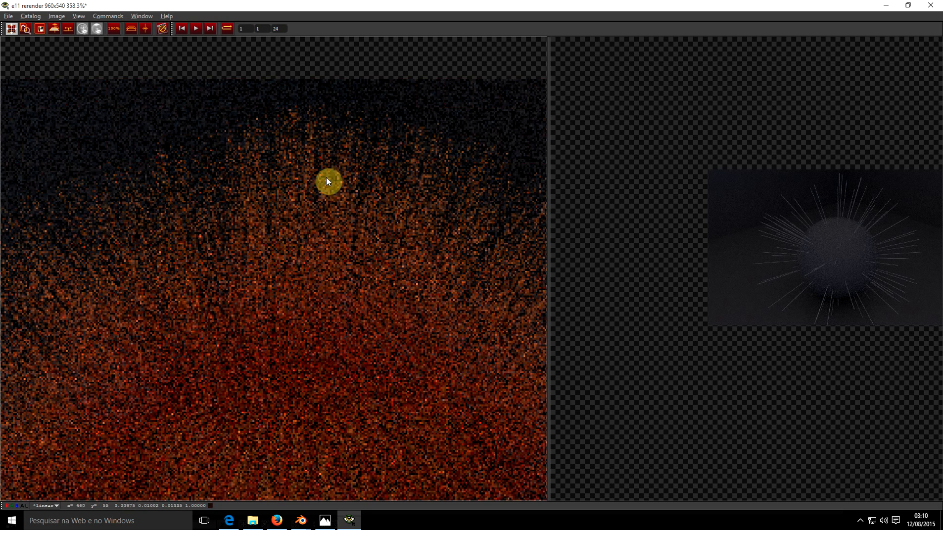
{"action": "scroll", "coordinate": [311, 165], "scroll_direction": "down", "scroll_amount": 6}
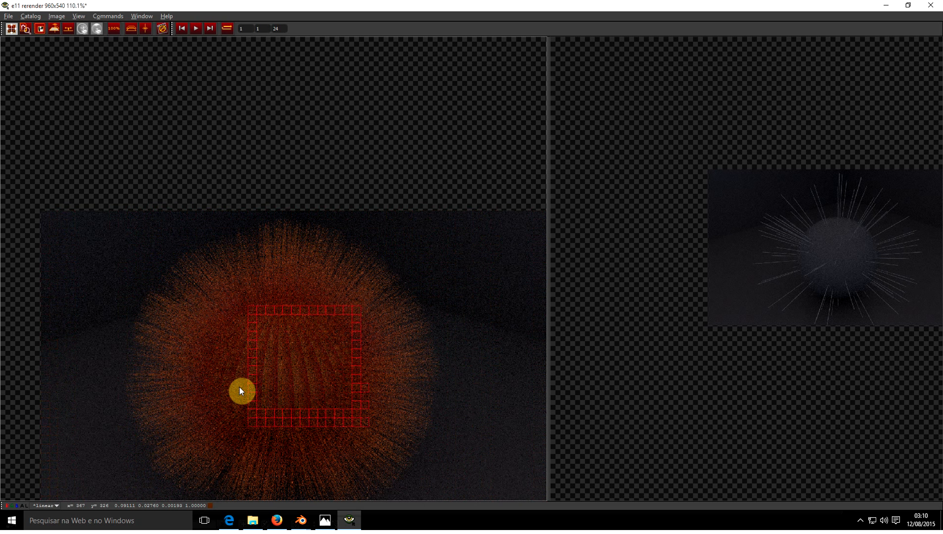
{"action": "scroll", "coordinate": [270, 227], "scroll_direction": "up", "scroll_amount": 5}
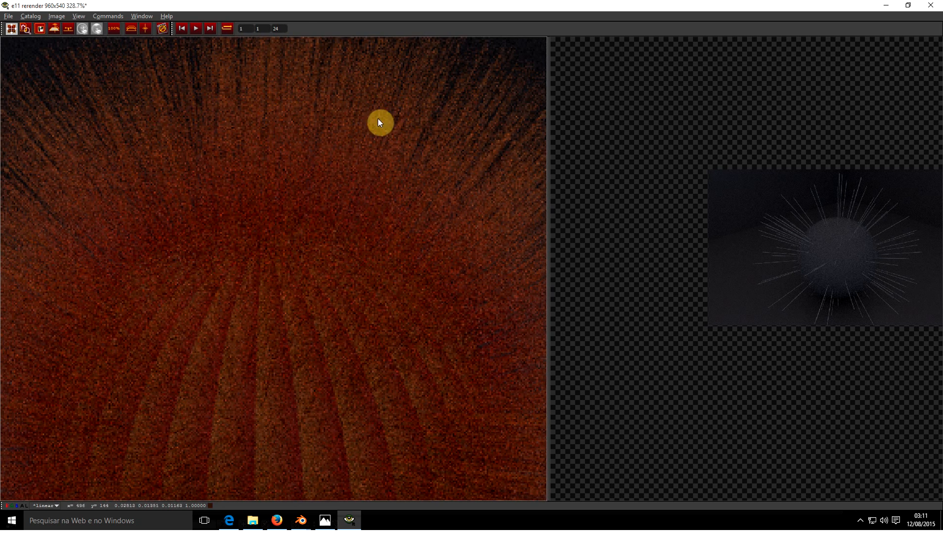
- Return from the e11 render to Blender and select the cabelo material's PxrMarschnerHair node
{"action": "scroll", "coordinate": [386, 143], "scroll_direction": "down", "scroll_amount": 3}
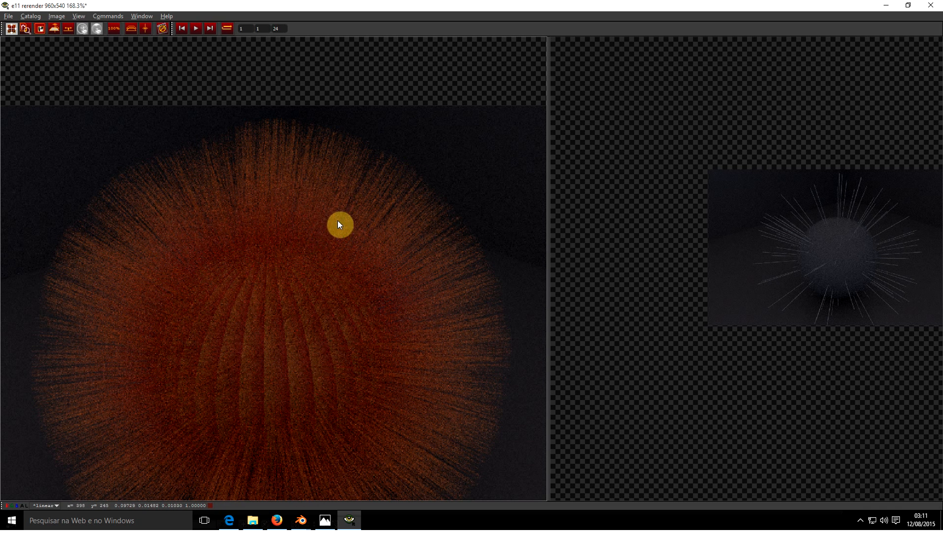
{"action": "key", "text": "alt+Tab"}
{"action": "scroll", "coordinate": [380, 202], "scroll_direction": "down", "scroll_amount": 10}
{"action": "scroll", "coordinate": [368, 203], "scroll_direction": "up", "scroll_amount": 5}
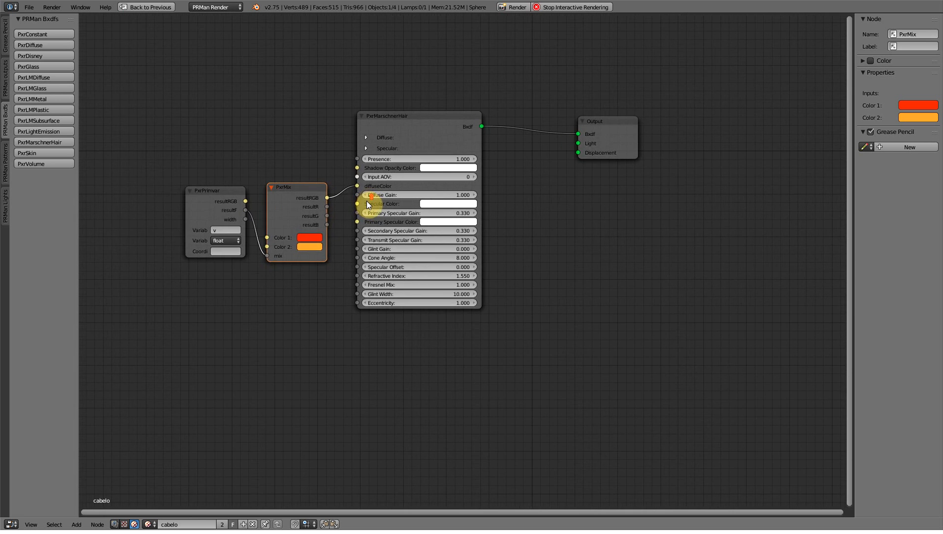
{"action": "scroll", "coordinate": [376, 199], "scroll_direction": "down", "scroll_amount": 1}
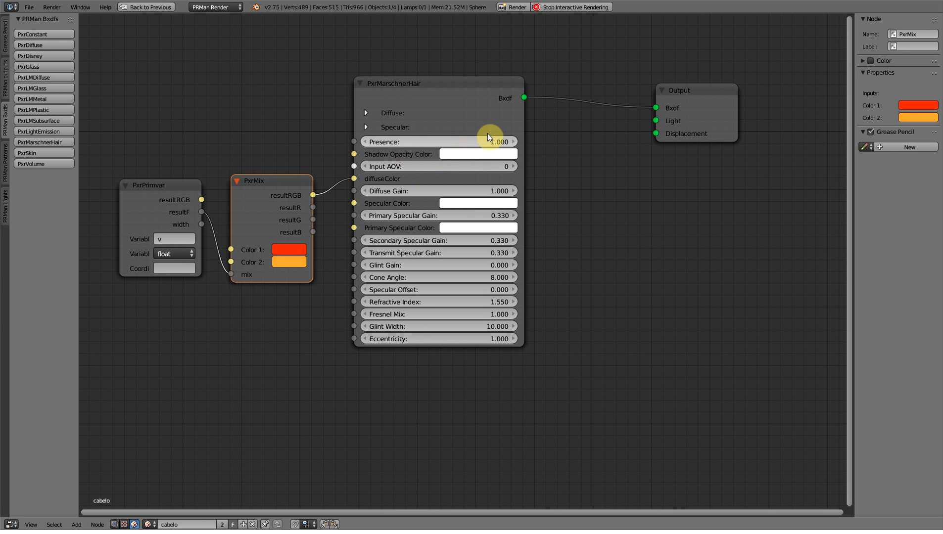
{"action": "left_click", "coordinate": [388, 83]}
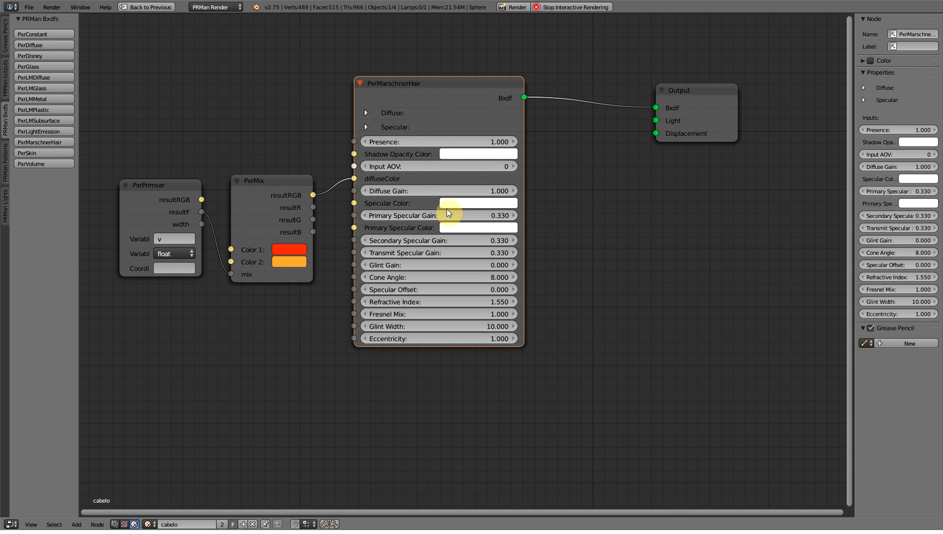
- Restore the split layout with a wider hair diagram pane, then stop interactive rendering and save the file
{"action": "key", "text": "shift+space"}
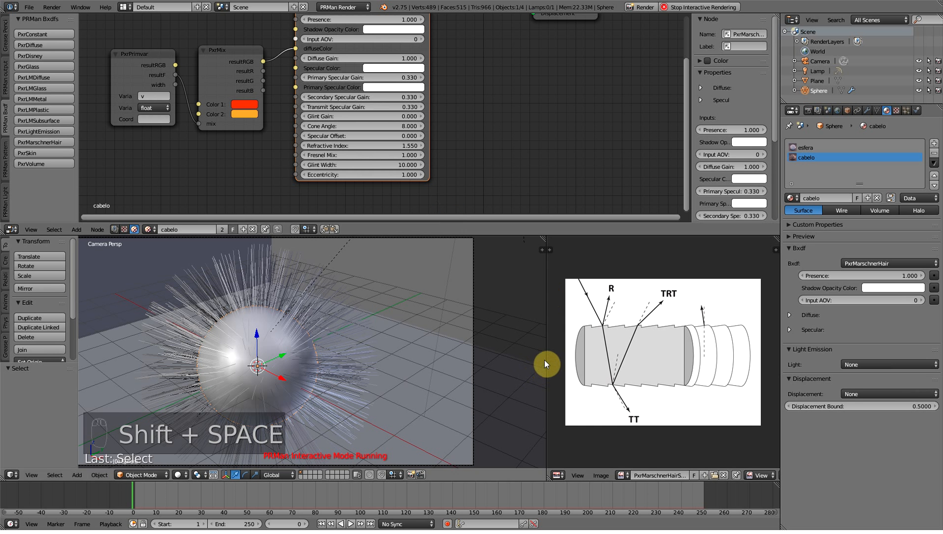
{"action": "left_click_drag", "start_coordinate": [545, 366], "coordinate": [423, 365]}
{"action": "left_click", "coordinate": [702, 7]}
{"action": "key", "text": "ctrl+s"}
- Maximize the hair-scattering diagram and examine its R, TT and TRT light paths
{"action": "left_click", "coordinate": [564, 392]}
{"action": "key", "text": "shift+space"}
{"action": "scroll", "coordinate": [487, 178], "scroll_direction": "up", "scroll_amount": 3}
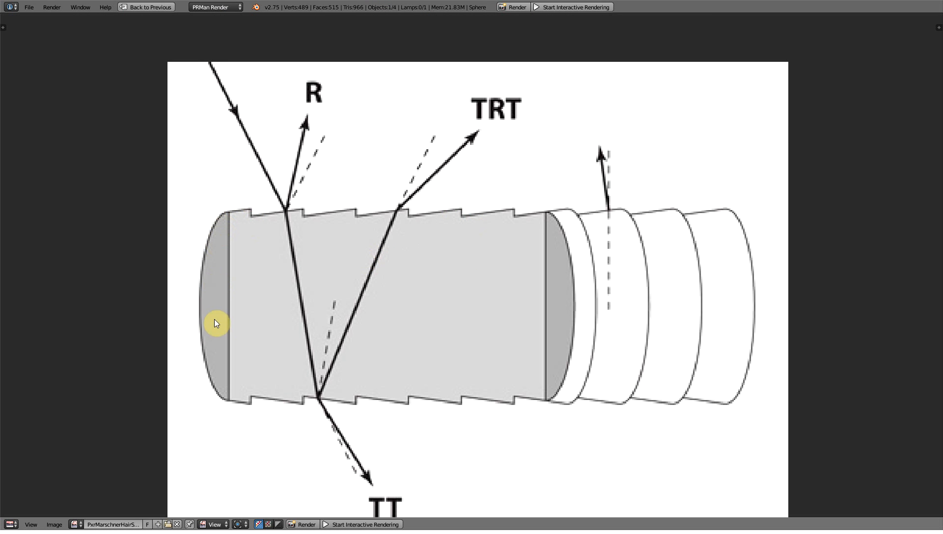
{"action": "scroll", "coordinate": [304, 247], "scroll_direction": "down", "scroll_amount": 2}
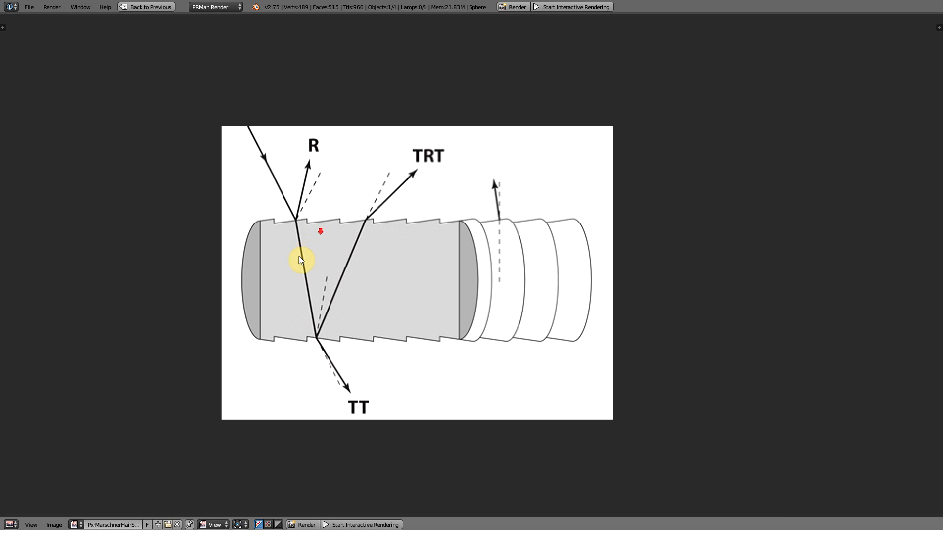
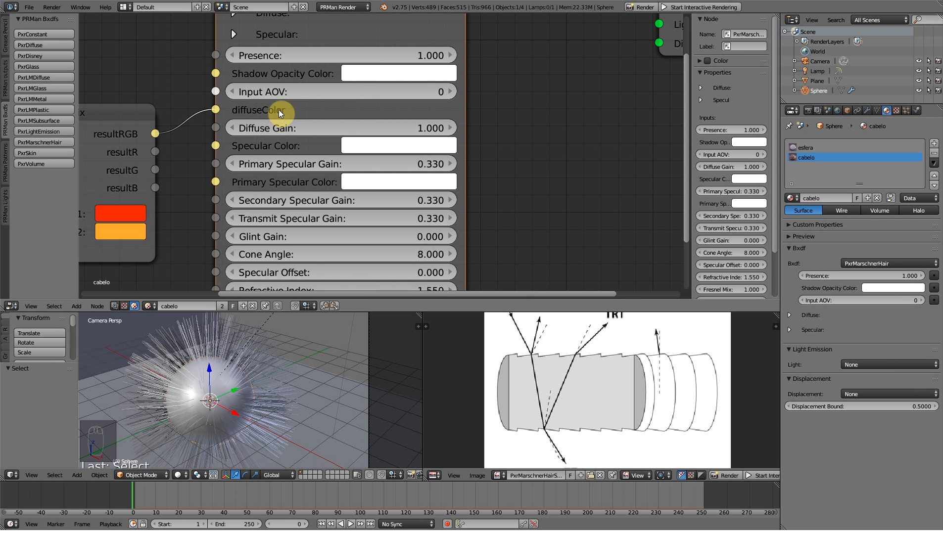
- Detach PxrMix's resultRGB from PxrMarschnerHair's Diffuse Color and reconnect it
{"action": "left_click_drag", "start_coordinate": [216, 111], "coordinate": [205, 117]}
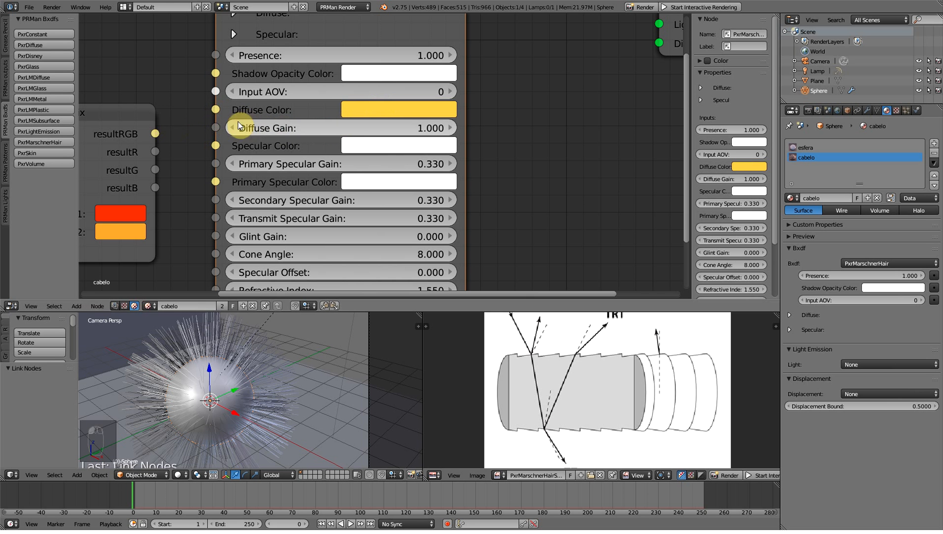
{"action": "left_click_drag", "start_coordinate": [155, 134], "coordinate": [216, 109]}
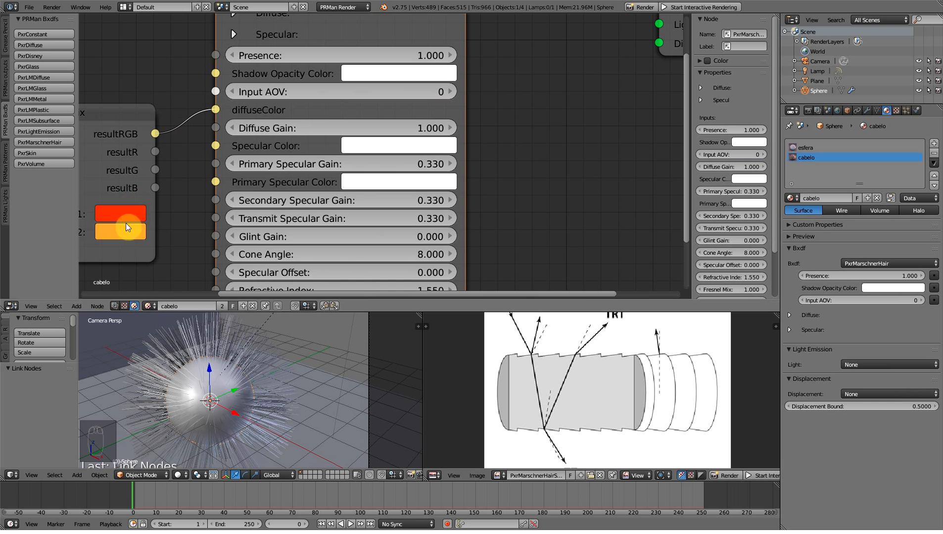
{"action": "scroll", "coordinate": [121, 167], "scroll_direction": "down", "scroll_amount": 2}
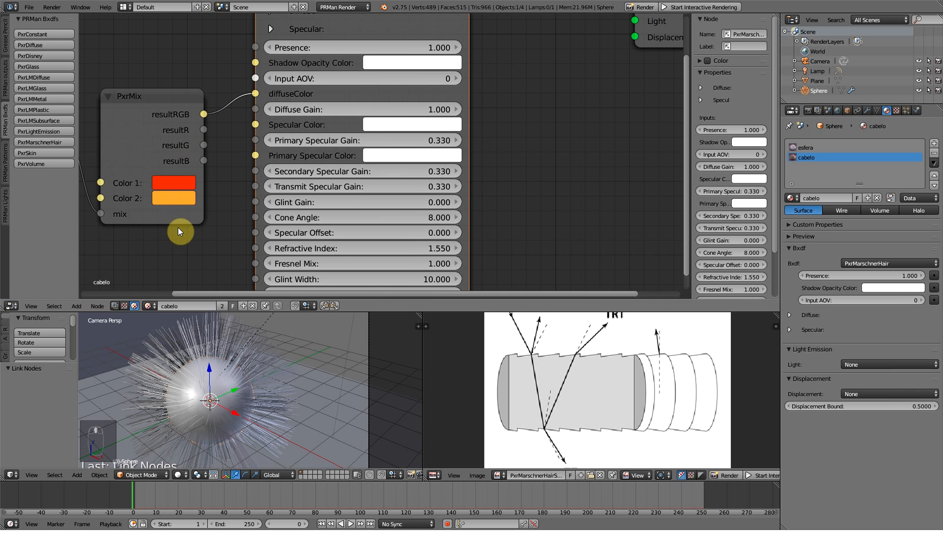
{"action": "scroll", "coordinate": [297, 109], "scroll_direction": "up", "scroll_amount": 3}
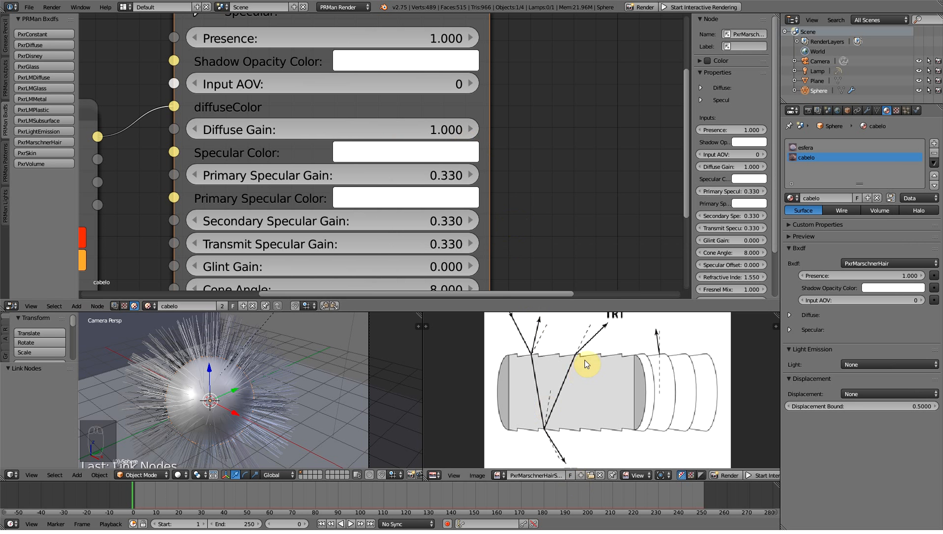
- Examine the TT and TRT rays in the hair diagram beside the PxrMarschnerHair specular settings
{"action": "middle_click_drag", "start_coordinate": [587, 423], "coordinate": [581, 374]}
{"action": "scroll", "coordinate": [565, 425], "scroll_direction": "up", "scroll_amount": 5}
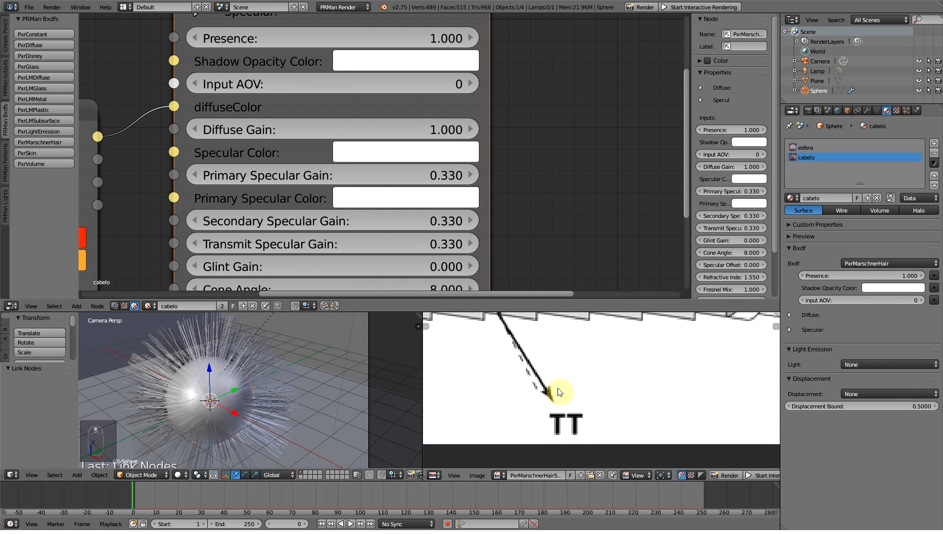
{"action": "scroll", "coordinate": [573, 383], "scroll_direction": "down", "scroll_amount": 5}
{"action": "middle_click_drag", "start_coordinate": [583, 338], "coordinate": [570, 393]}
{"action": "scroll", "coordinate": [572, 400], "scroll_direction": "down", "scroll_amount": 1}
{"action": "scroll", "coordinate": [578, 361], "scroll_direction": "up", "scroll_amount": 6}
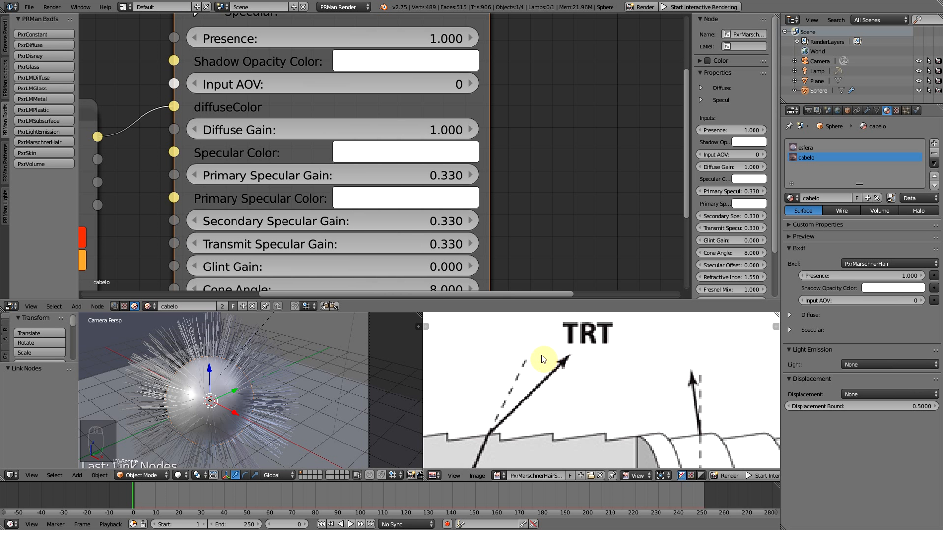
- Set PxrMarschnerHair's Specular Color to light green
{"action": "left_click", "coordinate": [394, 156]}
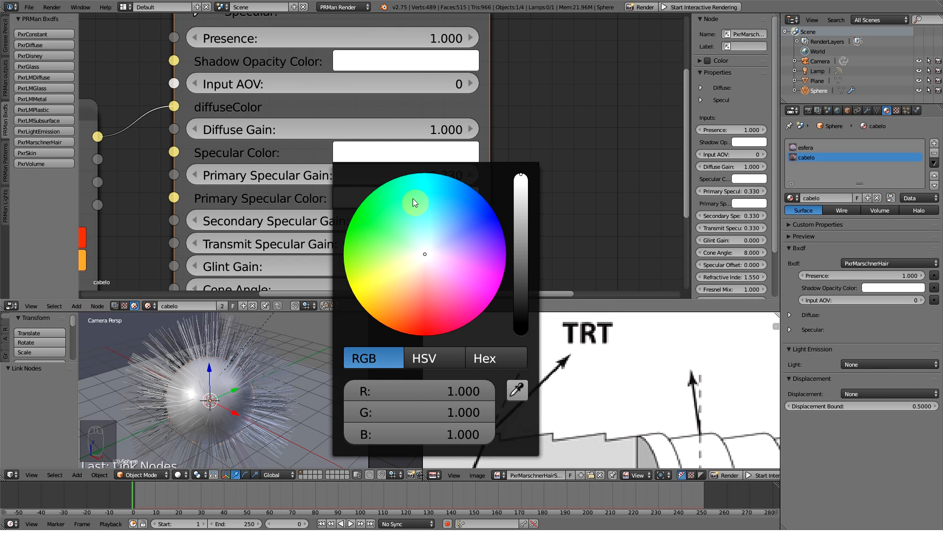
{"action": "left_click", "coordinate": [380, 230]}
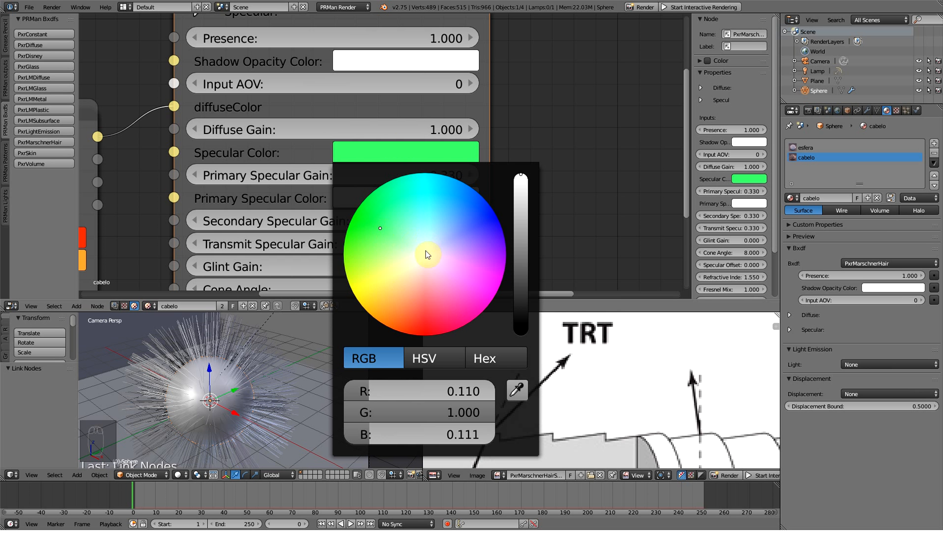
{"action": "mouse_move", "coordinate": [381, 231]}
{"action": "left_mouse_down"}
{"action": "mouse_move", "coordinate": [386, 242]}
{"action": "mouse_move", "coordinate": [387, 233]}
{"action": "left_mouse_up"}
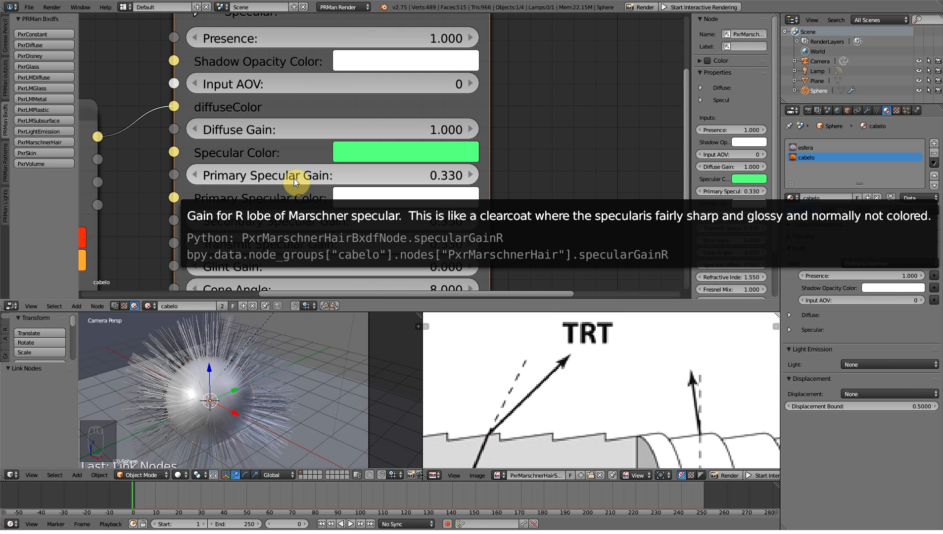
- Bring the diagram's R ray into view, and set Primary Specular Gain to 0.840 and Primary Specular Color to light orange
{"action": "scroll", "coordinate": [553, 381], "scroll_direction": "down", "scroll_amount": 4}
{"action": "middle_click_drag", "start_coordinate": [515, 381], "coordinate": [589, 375]}
{"action": "scroll", "coordinate": [574, 357], "scroll_direction": "up", "scroll_amount": 3}
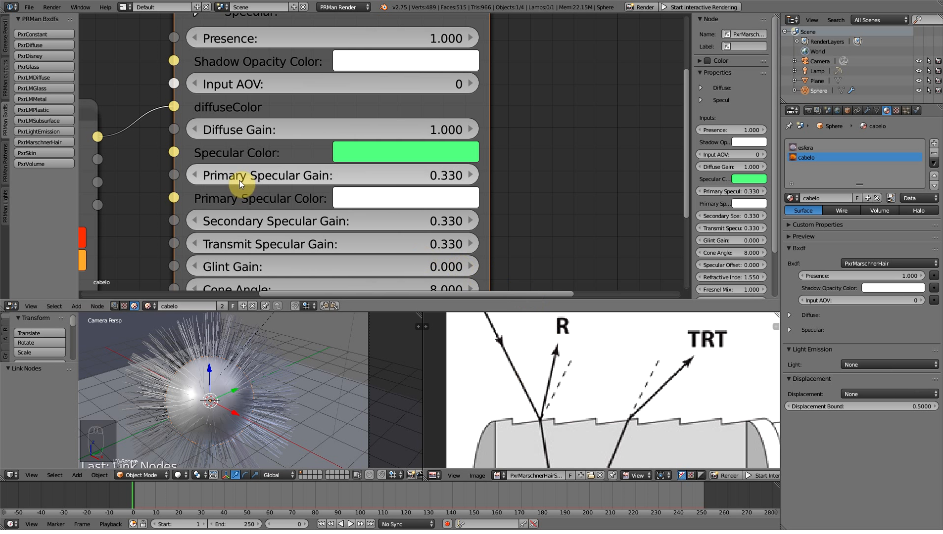
{"action": "mouse_move", "coordinate": [239, 180]}
{"action": "left_mouse_down"}
{"action": "mouse_move", "coordinate": [296, 181]}
{"action": "mouse_move", "coordinate": [252, 177]}
{"action": "left_mouse_up"}
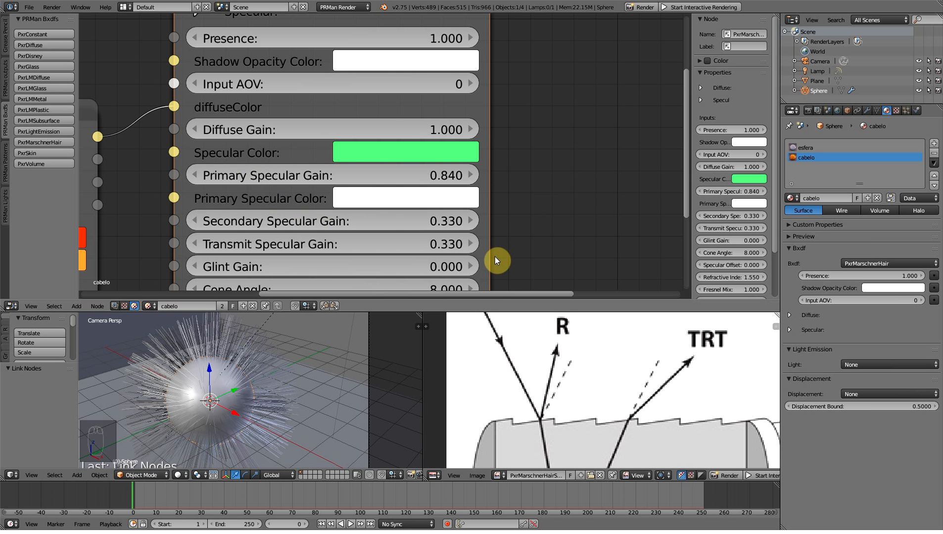
{"action": "left_click", "coordinate": [382, 205]}
{"action": "mouse_move", "coordinate": [432, 308]}
{"action": "left_mouse_down"}
{"action": "mouse_move", "coordinate": [405, 302]}
{"action": "mouse_move", "coordinate": [390, 320]}
{"action": "mouse_move", "coordinate": [399, 316]}
{"action": "mouse_move", "coordinate": [420, 338]}
{"action": "mouse_move", "coordinate": [404, 340]}
{"action": "left_mouse_up"}
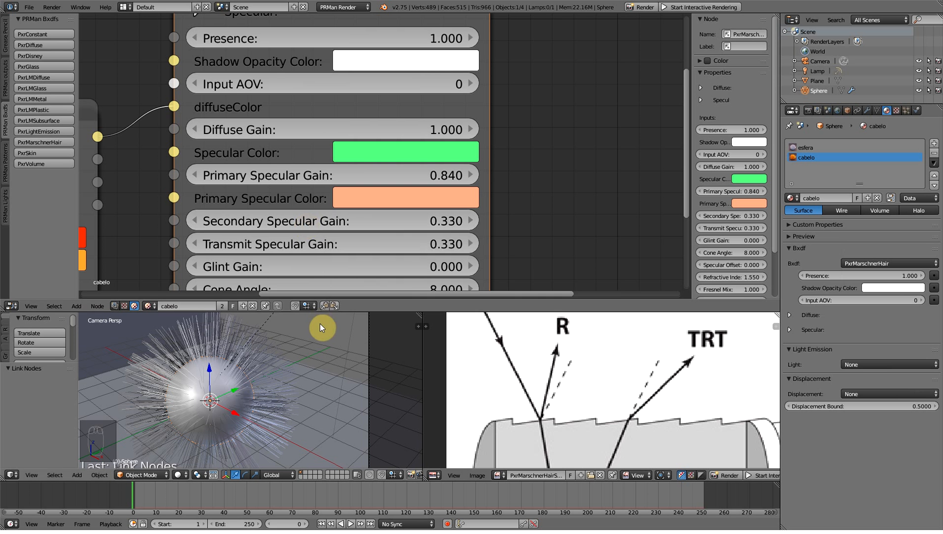
- Set PxrMarschnerHair's Glint Gain to 0.450
{"action": "scroll", "coordinate": [297, 284], "scroll_direction": "down", "scroll_amount": 1}
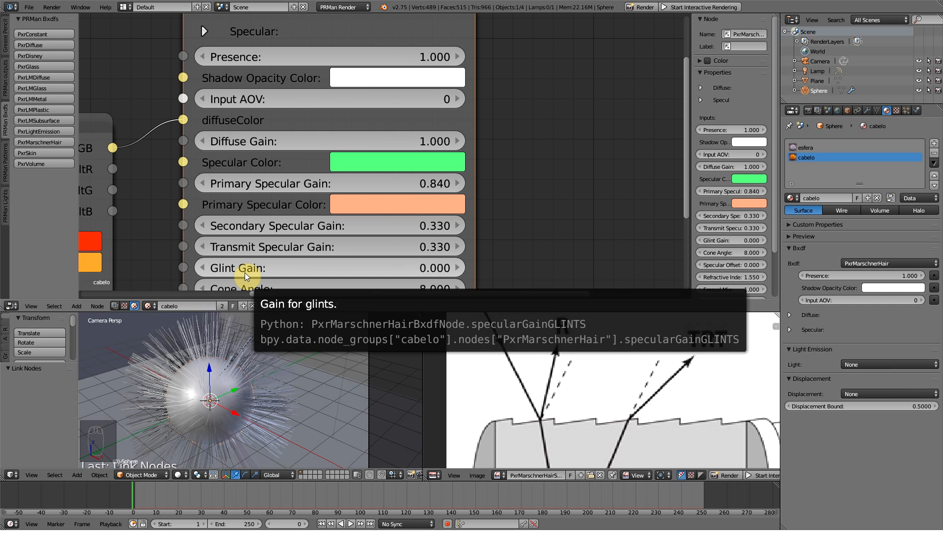
{"action": "left_click_drag", "start_coordinate": [245, 276], "coordinate": [267, 275]}
{"action": "left_click_drag", "start_coordinate": [289, 268], "coordinate": [207, 268]}
{"action": "middle_click_drag", "start_coordinate": [318, 264], "coordinate": [322, 208]}
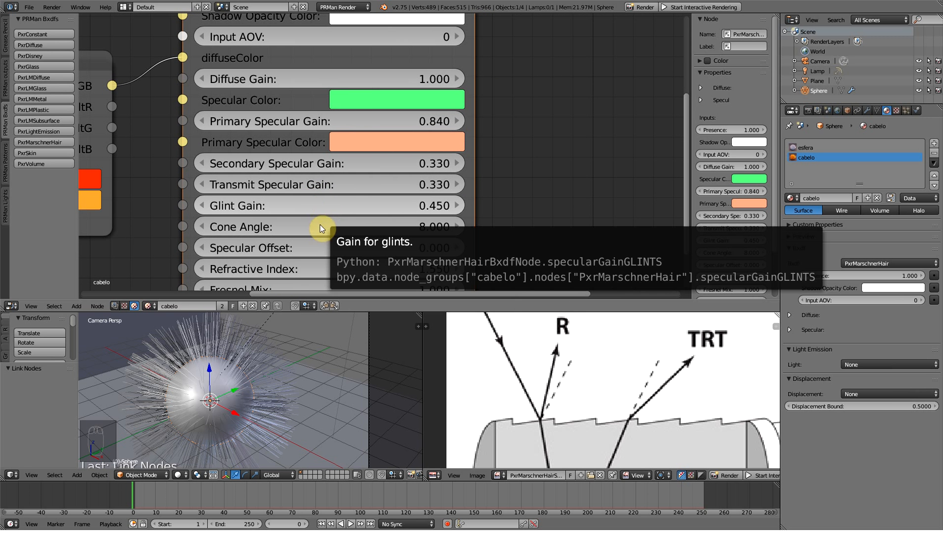
{"action": "middle_click_drag", "start_coordinate": [326, 238], "coordinate": [334, 174]}
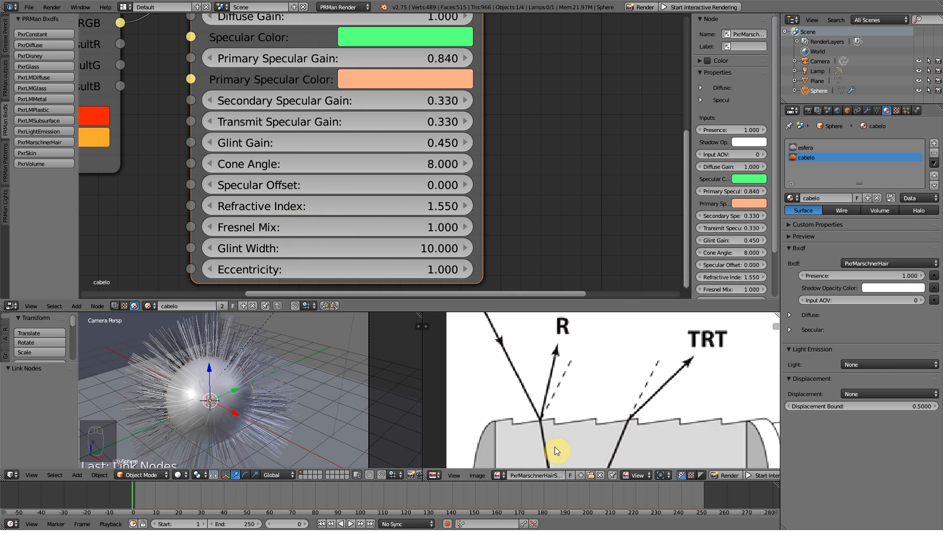
- Maximize the hair diagram again and examine the whole strand cross-section with its scales and ray angles
{"action": "middle_click_drag", "start_coordinate": [569, 421], "coordinate": [571, 386]}
{"action": "key", "text": "ctrl+Up"}
{"action": "scroll", "coordinate": [562, 387], "scroll_direction": "down", "scroll_amount": 3}
{"action": "scroll", "coordinate": [554, 385], "scroll_direction": "up", "scroll_amount": 3}
{"action": "middle_click_drag", "start_coordinate": [581, 365], "coordinate": [483, 334]}
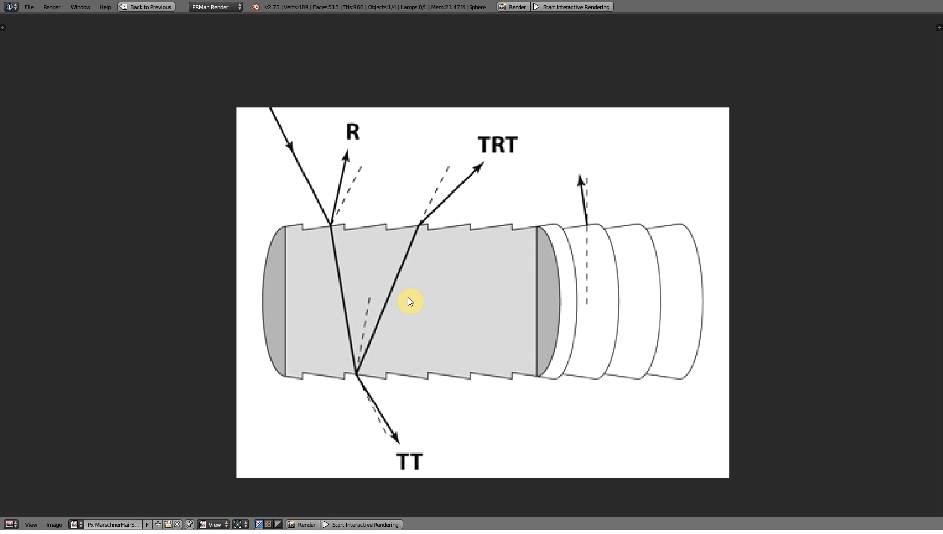
- Switch to the render viewer, compare the e11 colored hair with the e4 dark strands side by side, and return to Blender
{"action": "key", "text": "alt+Tab"}
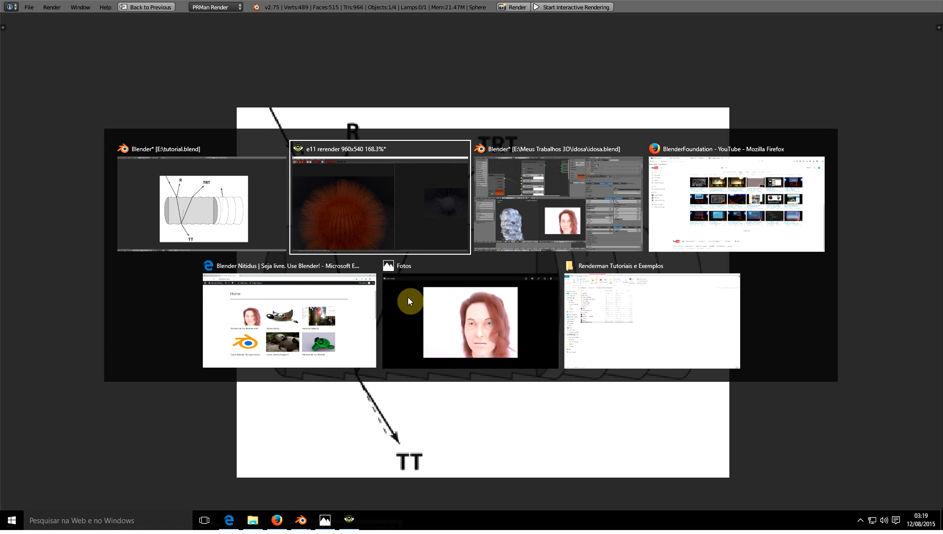
{"action": "left_click", "coordinate": [388, 239]}
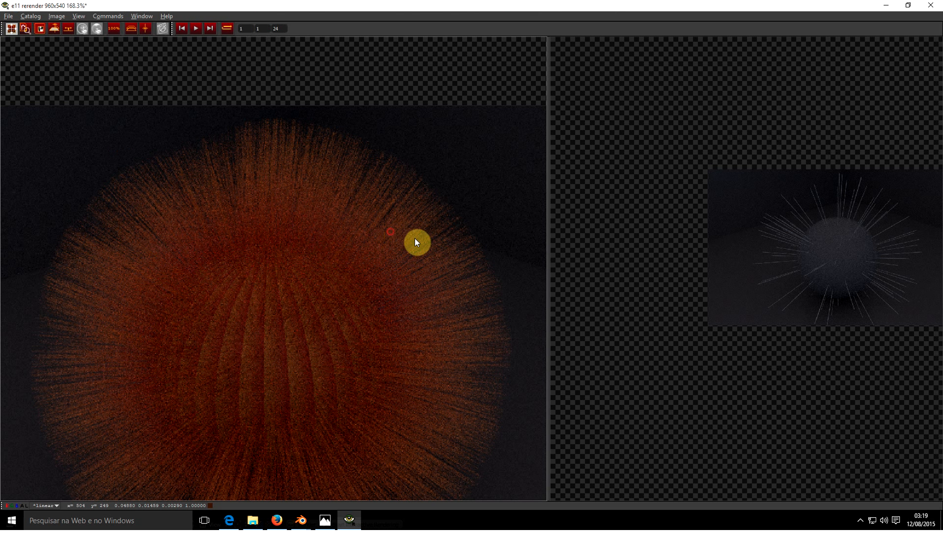
{"action": "scroll", "coordinate": [691, 242], "scroll_direction": "down", "scroll_amount": 4}
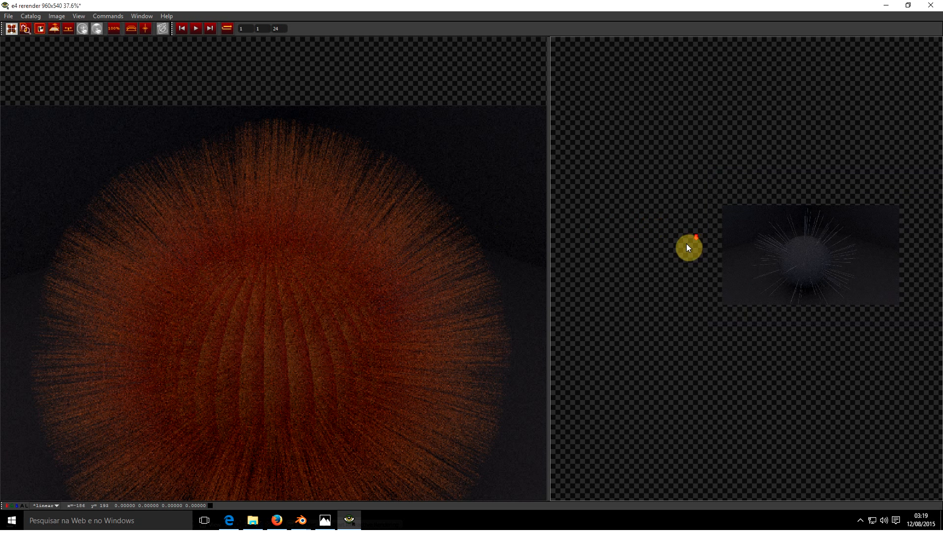
{"action": "scroll", "coordinate": [763, 280], "scroll_direction": "up", "scroll_amount": 9}
{"action": "left_click_drag", "start_coordinate": [836, 201], "coordinate": [702, 297]}
{"action": "scroll", "coordinate": [718, 297], "scroll_direction": "up", "scroll_amount": 2}
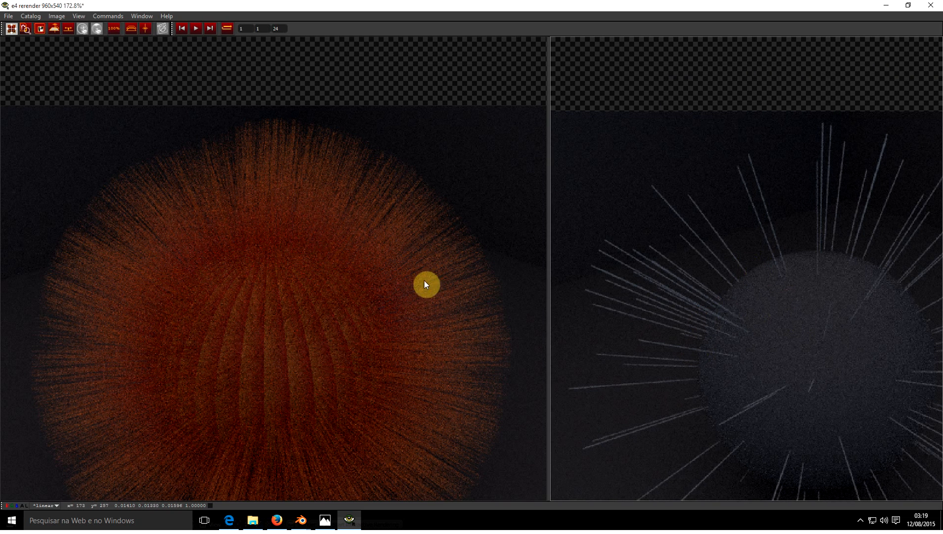
{"action": "scroll", "coordinate": [396, 314], "scroll_direction": "down", "scroll_amount": 3}
{"action": "scroll", "coordinate": [435, 312], "scroll_direction": "up", "scroll_amount": 2}
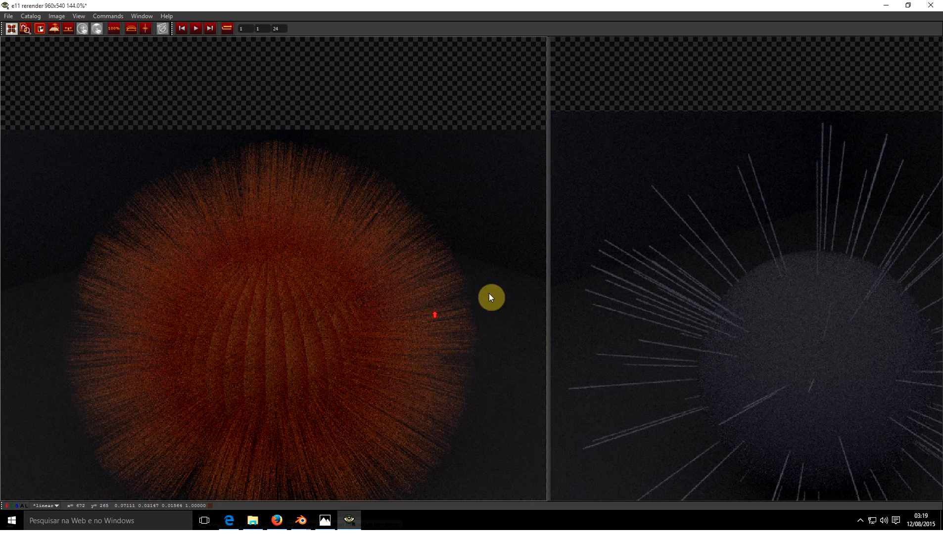
{"action": "key", "text": "alt+Tab"}
- Restore the split layout and assign the esfera material to all of the sphere's faces in Edit Mode
{"action": "key", "text": "shift+space"}
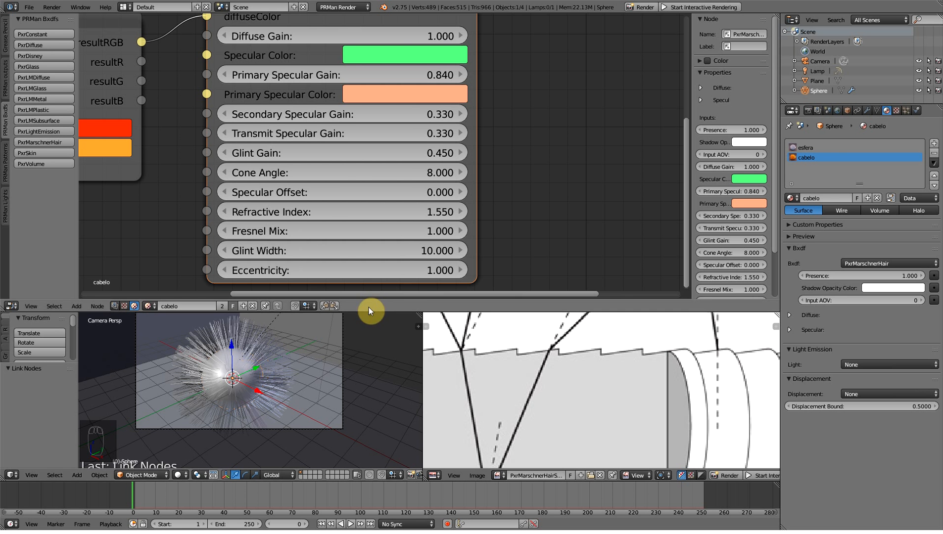
{"action": "key", "text": "Tab"}
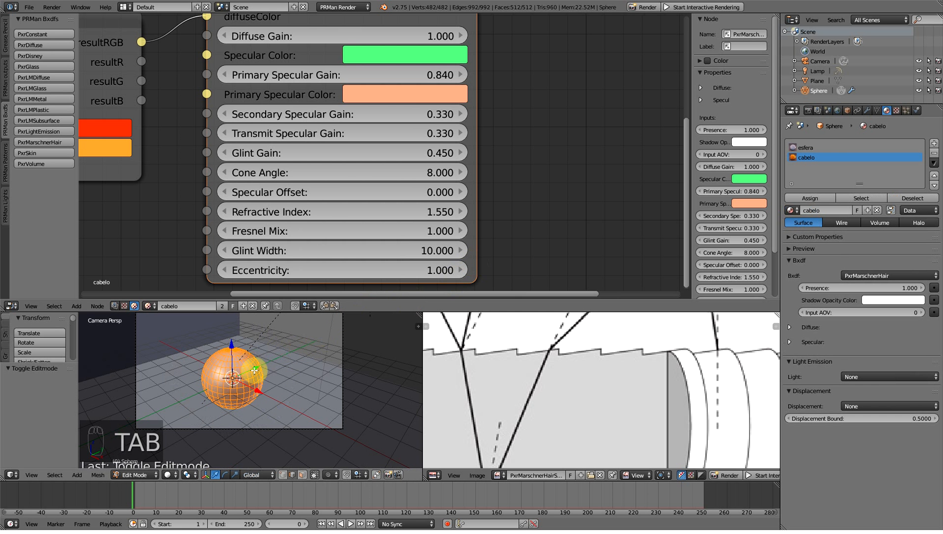
{"action": "left_click", "coordinate": [805, 148]}
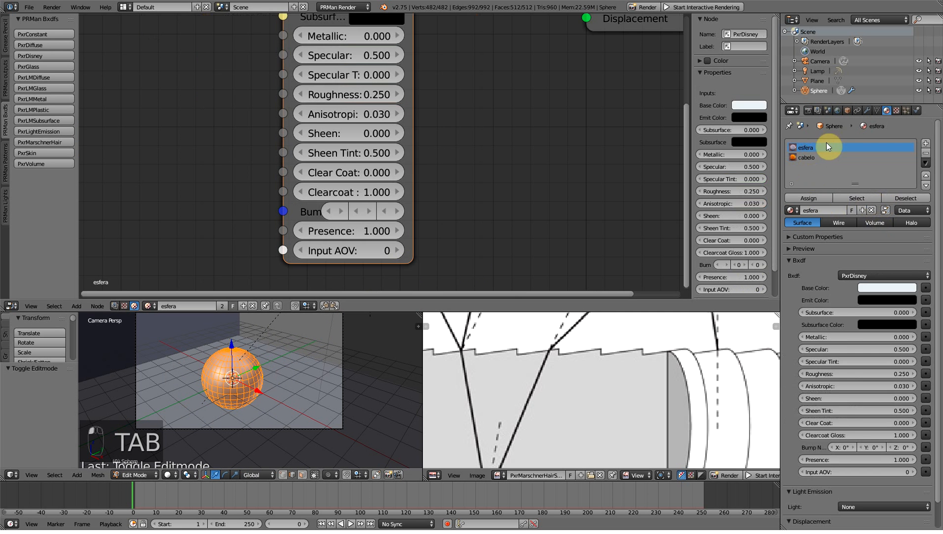
{"action": "left_click", "coordinate": [809, 198]}
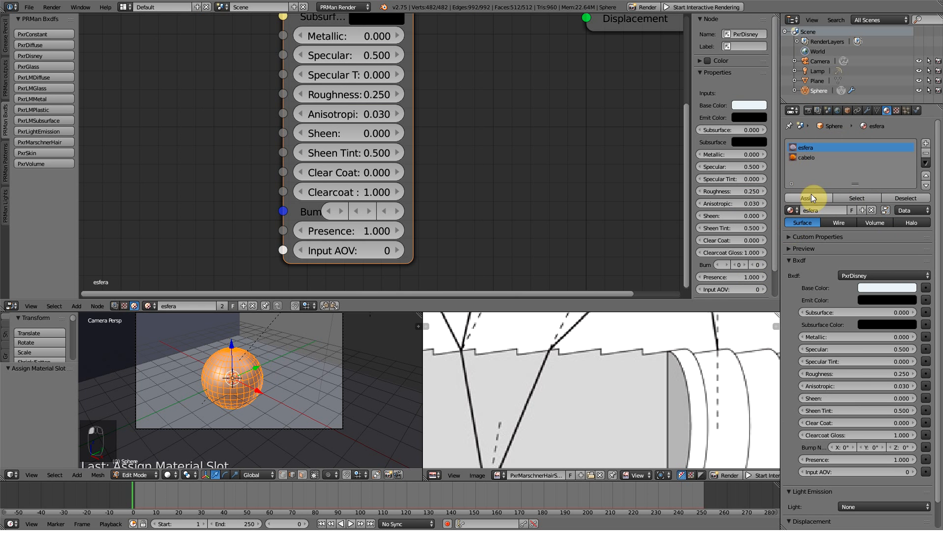
{"action": "key", "text": "Tab"}
- Leave Edit Mode, widen the properties editor, and set the hair particles' interpolated children render amount to 200
{"action": "scroll", "coordinate": [409, 387], "scroll_direction": "down", "scroll_amount": 1}
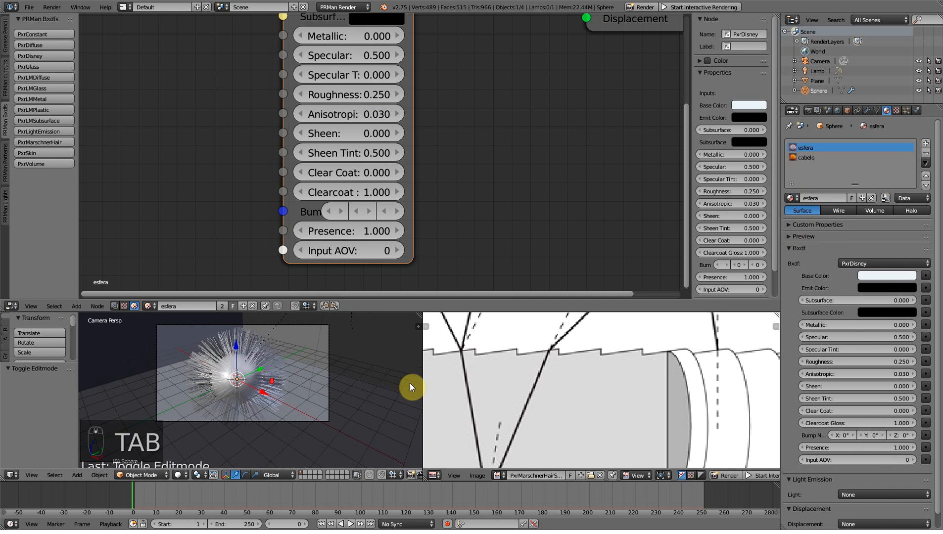
{"action": "left_click", "coordinate": [906, 110]}
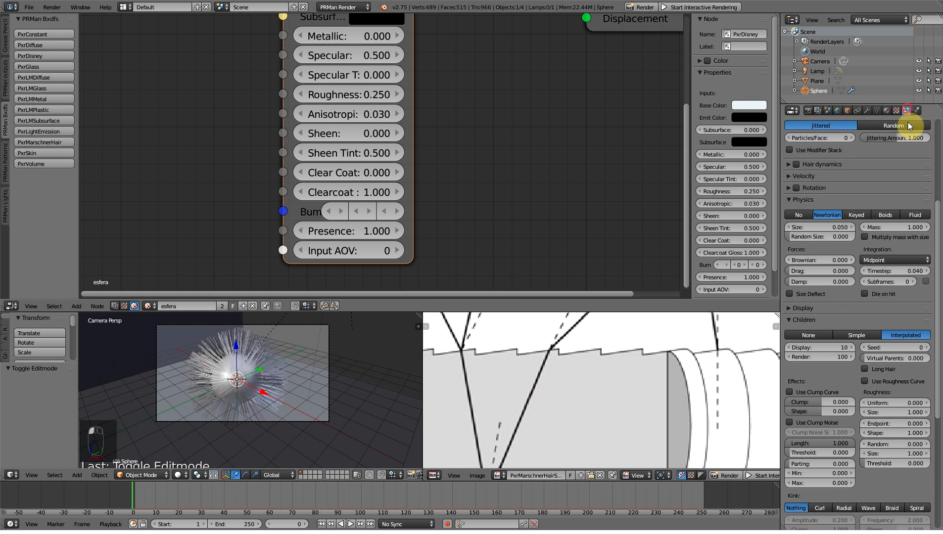
{"action": "scroll", "coordinate": [904, 210], "scroll_direction": "down", "scroll_amount": 6}
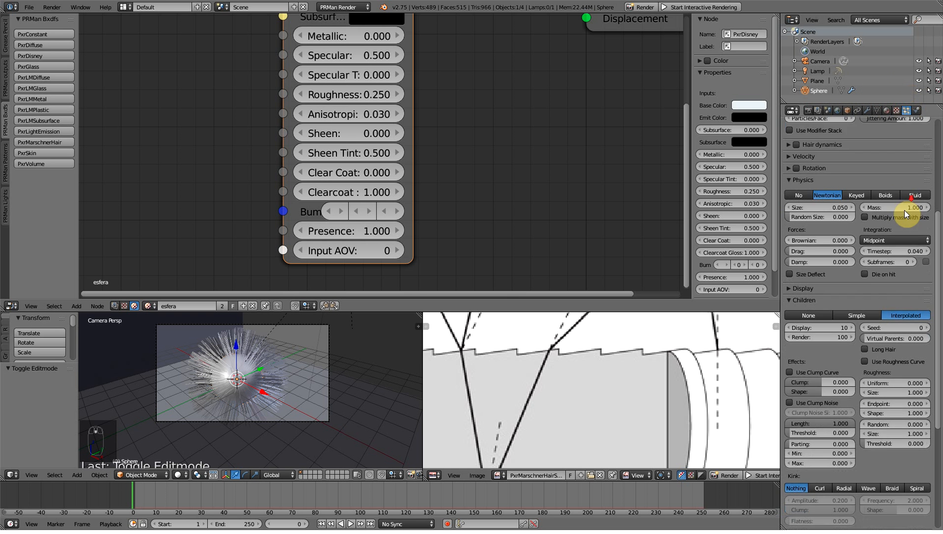
{"action": "left_click_drag", "start_coordinate": [778, 293], "coordinate": [585, 296]}
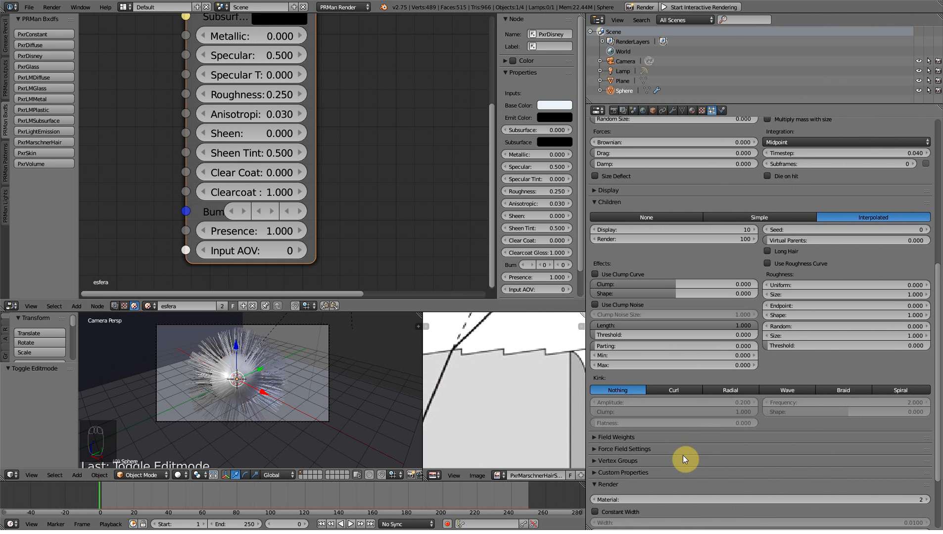
{"action": "scroll", "coordinate": [716, 461], "scroll_direction": "down", "scroll_amount": 4}
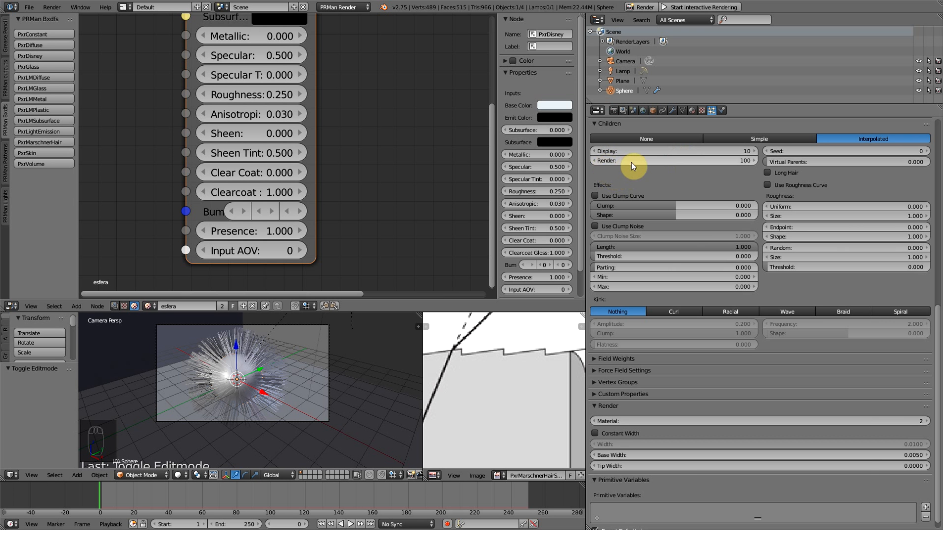
{"action": "left_click", "coordinate": [700, 164]}
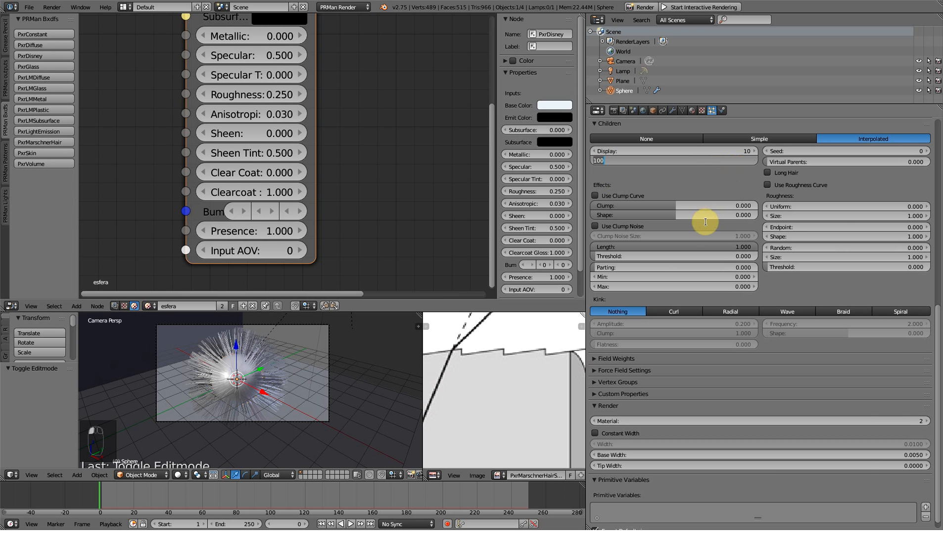
{"action": "type", "text": "200"}
{"action": "key", "text": "Return"}
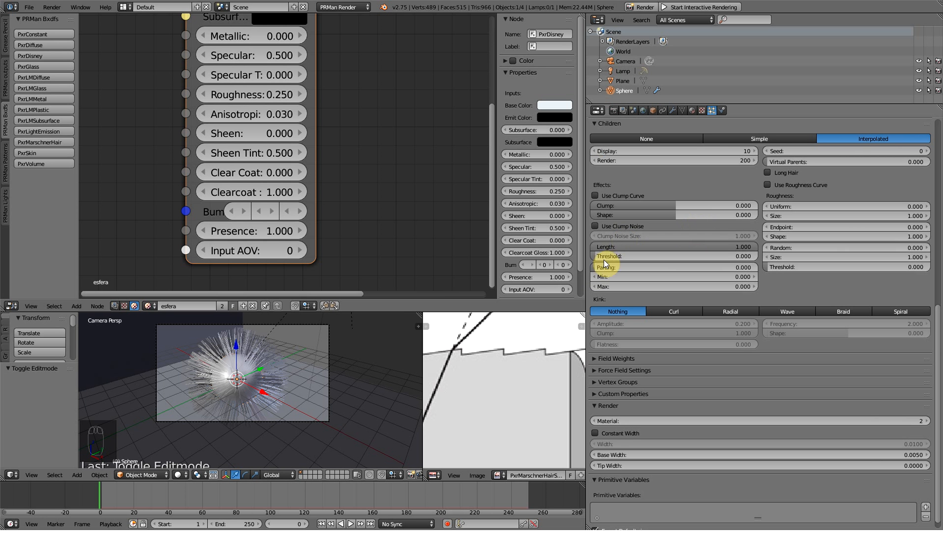
- Save the Blender file and render the scene as a still image
{"action": "scroll", "coordinate": [467, 421], "scroll_direction": "down", "scroll_amount": 4}
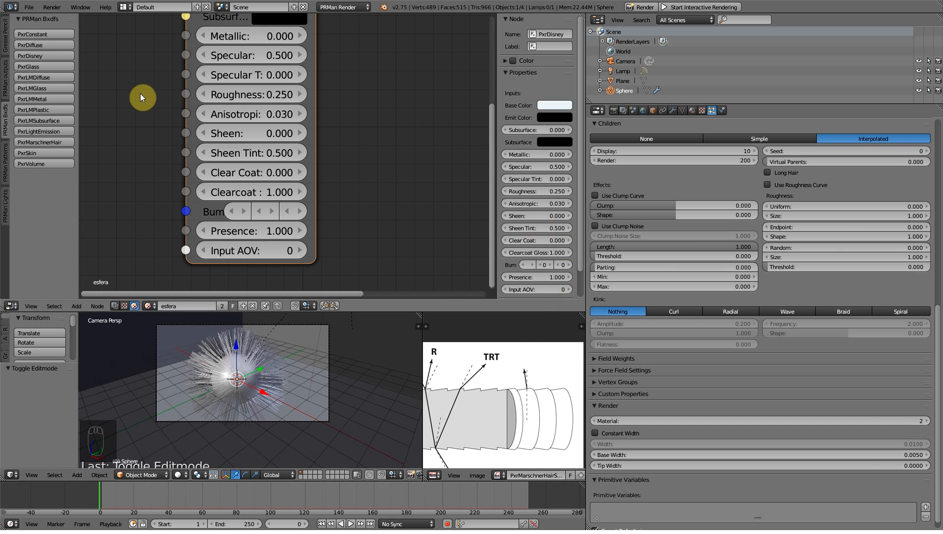
{"action": "key", "text": "ctrl+s"}
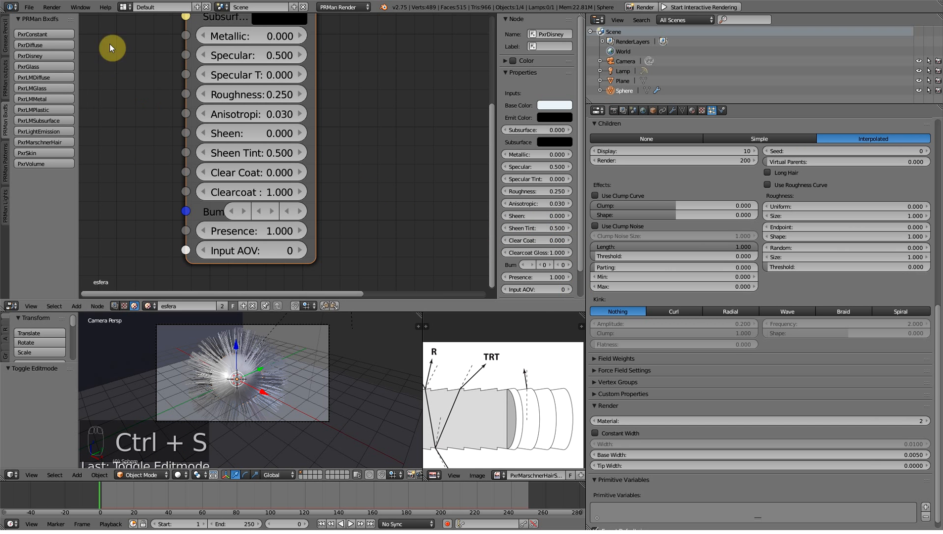
{"action": "left_click", "coordinate": [52, 7]}
{"action": "left_click", "coordinate": [62, 18]}
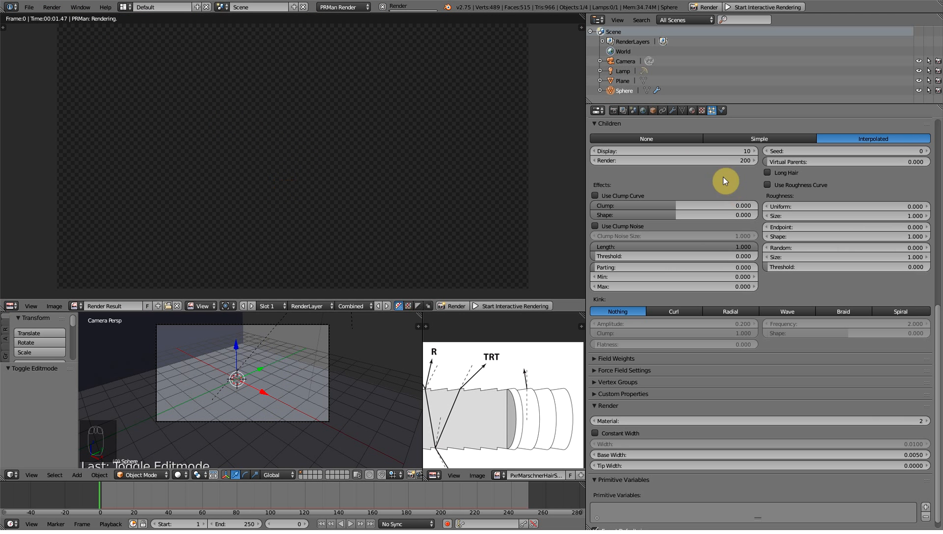
- Review the render settings for sampling, the PathTracer integrator, and motion blur
{"action": "left_click", "coordinate": [613, 111]}
{"action": "scroll", "coordinate": [694, 323], "scroll_direction": "down", "scroll_amount": 10}
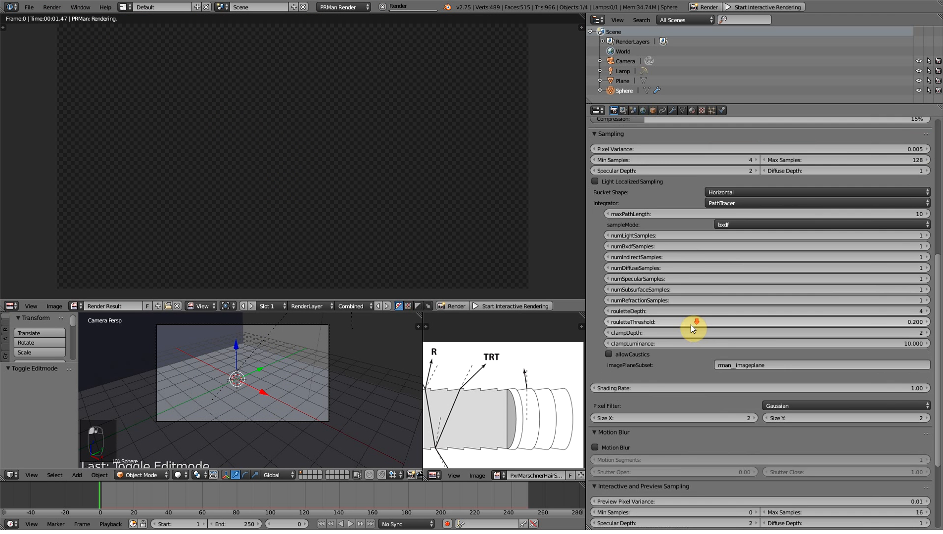
{"action": "scroll", "coordinate": [691, 326], "scroll_direction": "down", "scroll_amount": 1}
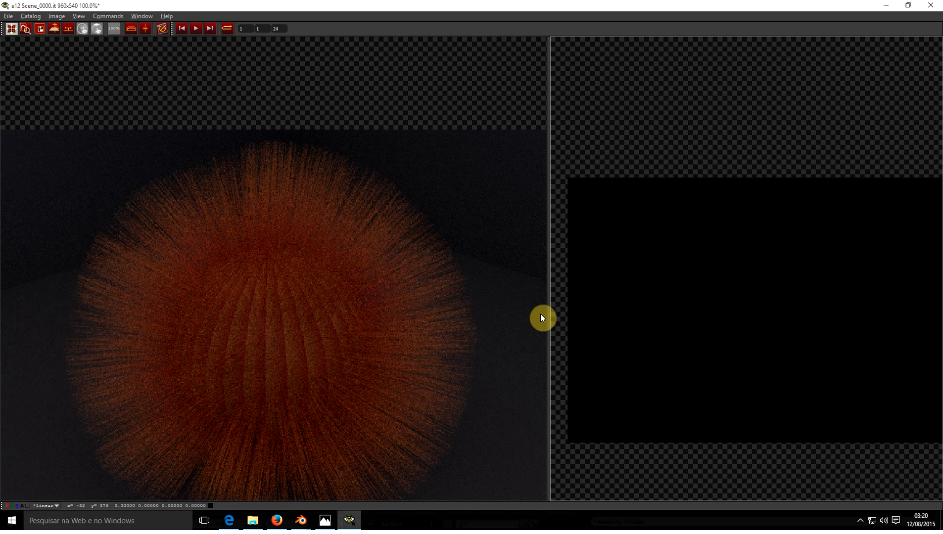
- Switch to the render viewer and shift the split divider to give the black image more room than the e12 hair render
{"action": "left_click_drag", "start_coordinate": [549, 305], "coordinate": [253, 296]}
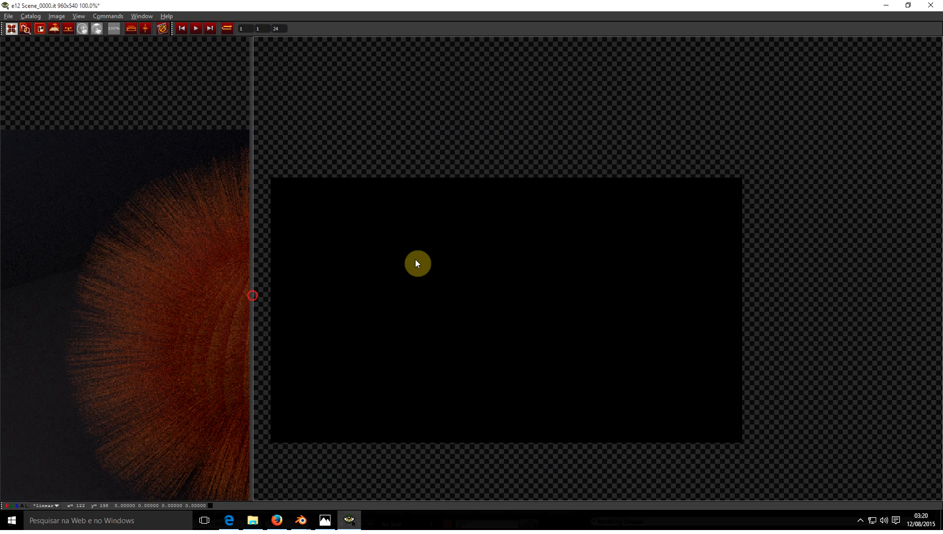
{"action": "scroll", "coordinate": [467, 303], "scroll_direction": "down", "scroll_amount": 2}
{"action": "scroll", "coordinate": [509, 295], "scroll_direction": "up", "scroll_amount": 2}
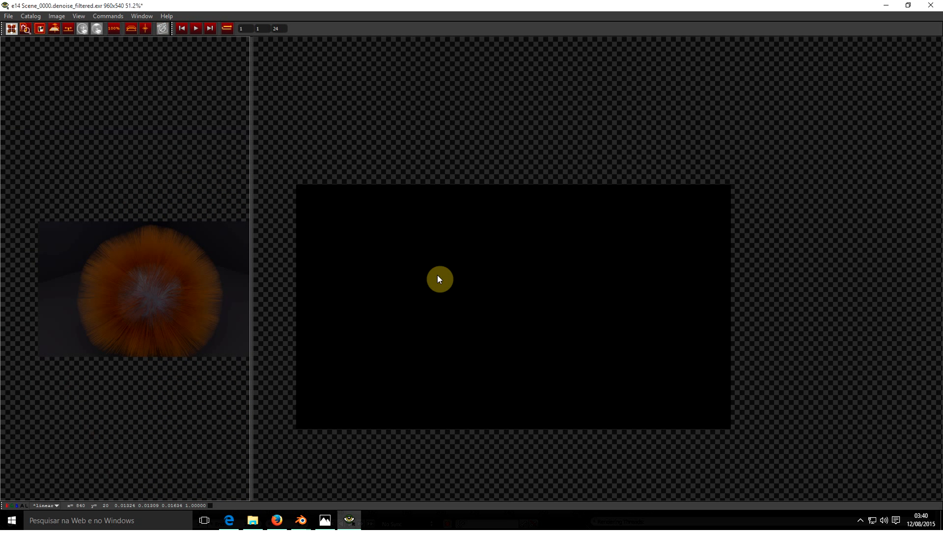
- Widen the pane with the e14 denoised render and examine the hair strands and the pale central area up close
{"action": "left_click_drag", "start_coordinate": [250, 120], "coordinate": [672, 204]}
{"action": "scroll", "coordinate": [171, 293], "scroll_direction": "up", "scroll_amount": 3}
{"action": "left_click_drag", "start_coordinate": [141, 291], "coordinate": [643, 180]}
{"action": "scroll", "coordinate": [395, 211], "scroll_direction": "up", "scroll_amount": 1}
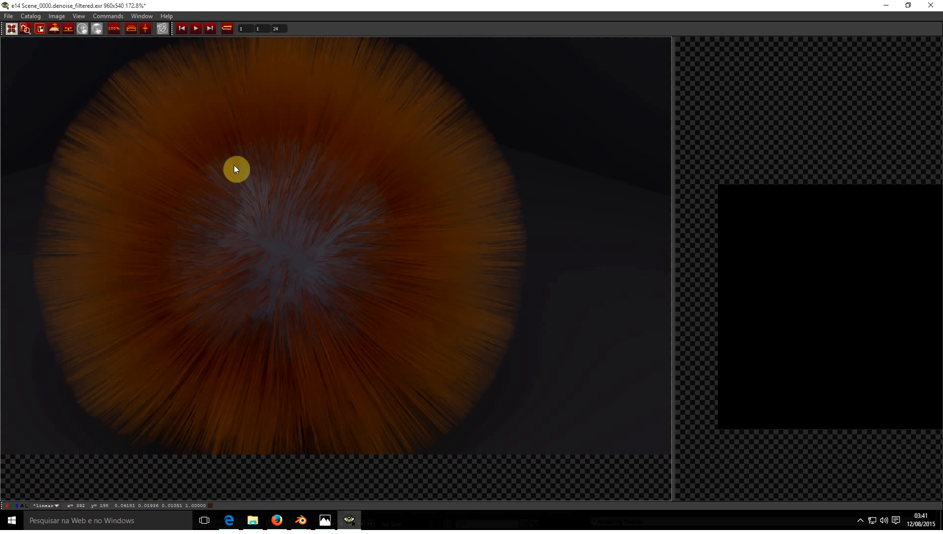
{"action": "scroll", "coordinate": [349, 259], "scroll_direction": "up", "scroll_amount": 2}
{"action": "scroll", "coordinate": [408, 317], "scroll_direction": "down", "scroll_amount": 1}
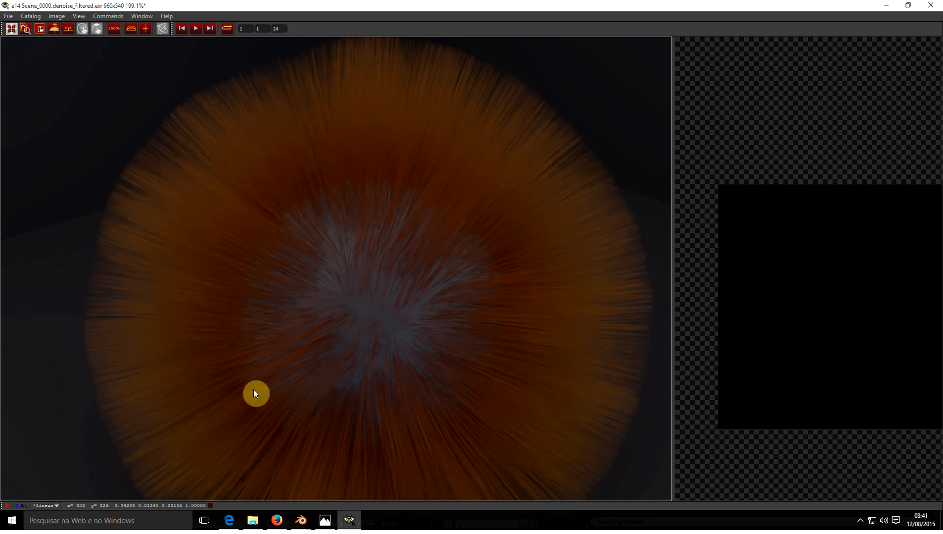
{"action": "scroll", "coordinate": [259, 301], "scroll_direction": "down", "scroll_amount": 2}
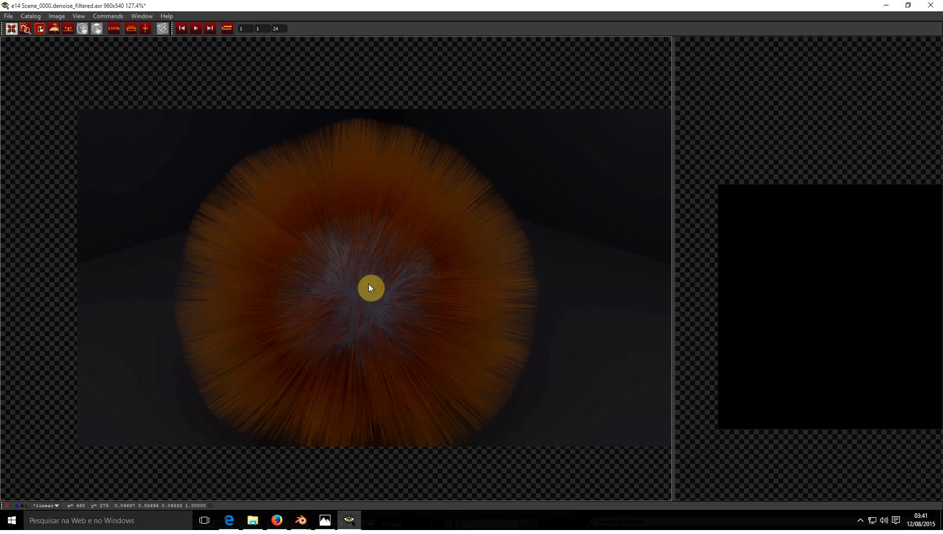
{"action": "scroll", "coordinate": [306, 259], "scroll_direction": "up", "scroll_amount": 1}
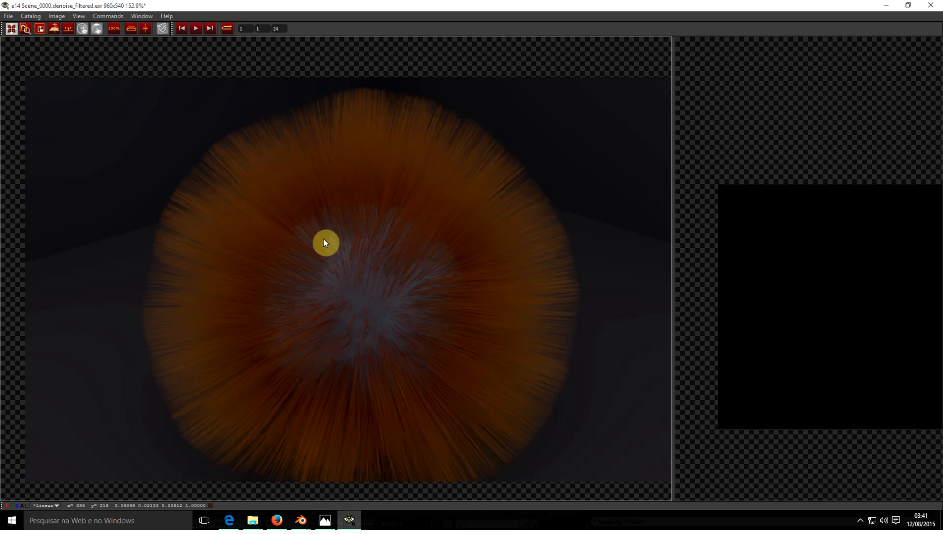